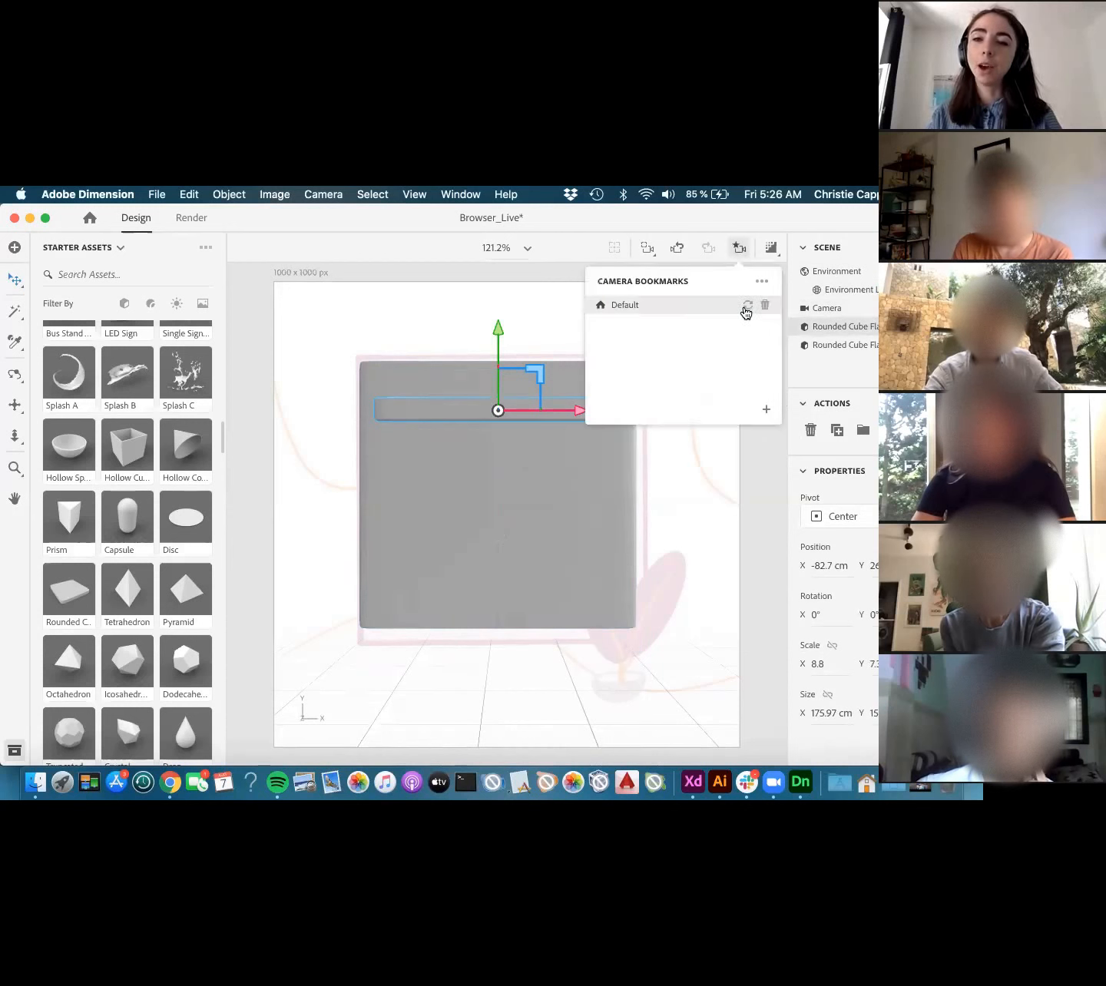
- Add a basic sphere to the scene and raise it to about Y 290.5 cm, near the large panel's upper edge
left_click(668, 606)
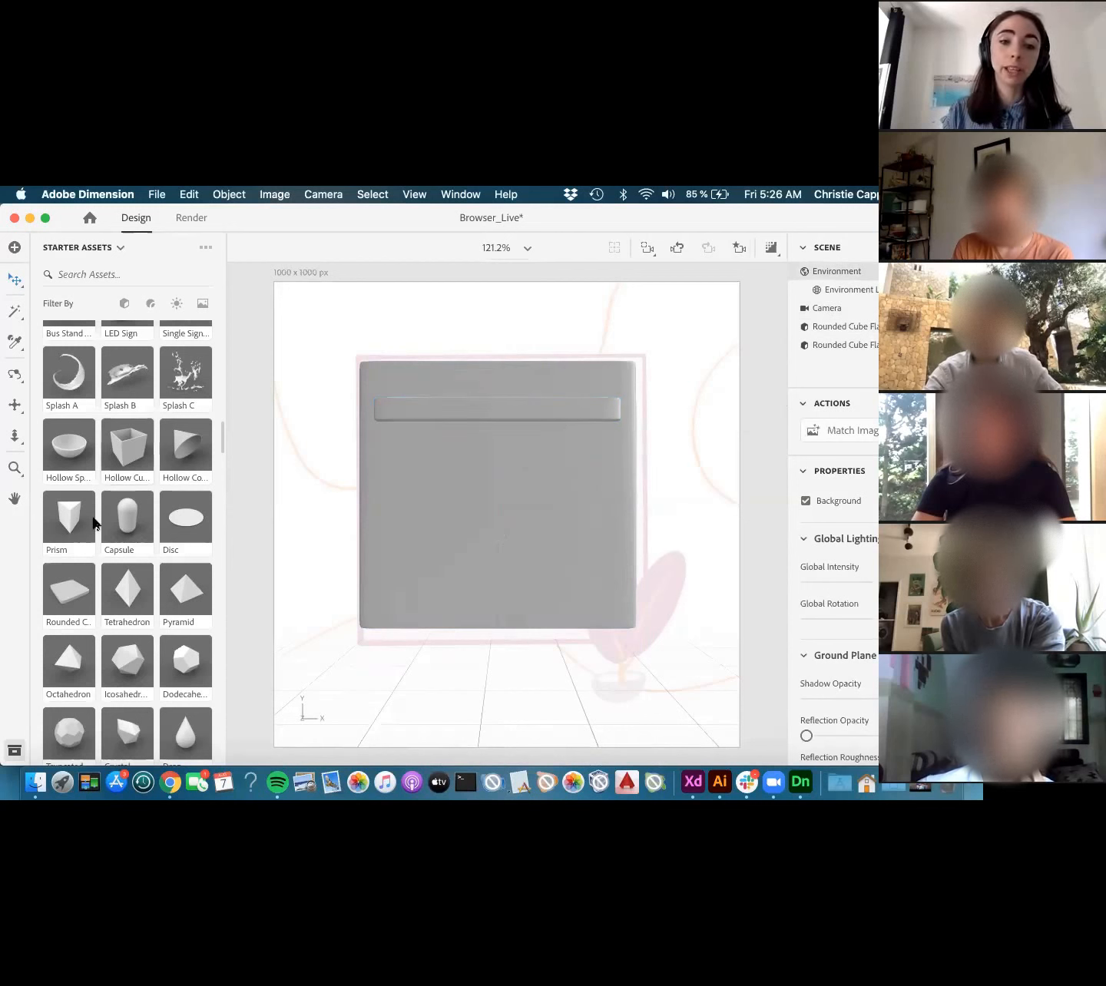
scroll(93, 522, "up", 15)
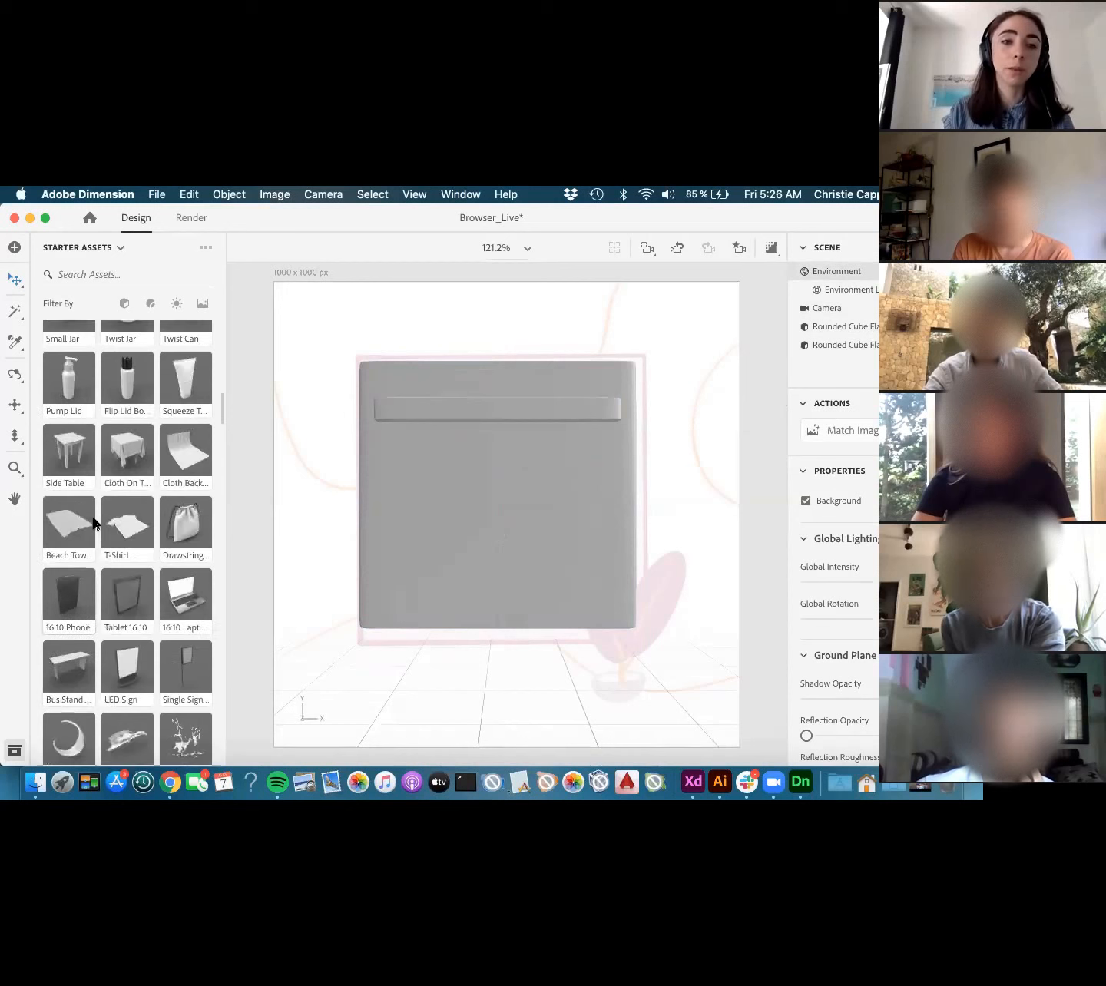
scroll(92, 522, "up", 5)
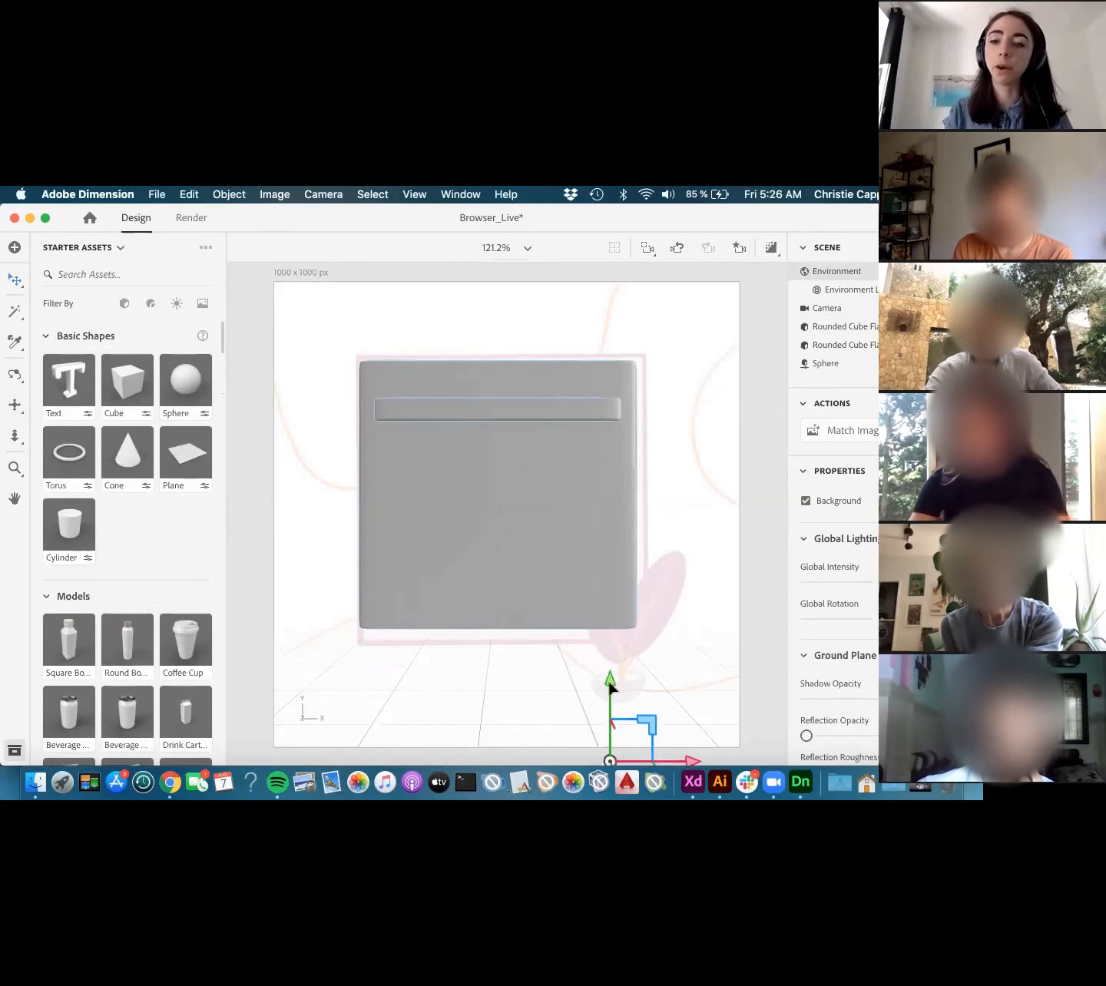
left_click_drag(612, 685, 605, 309)
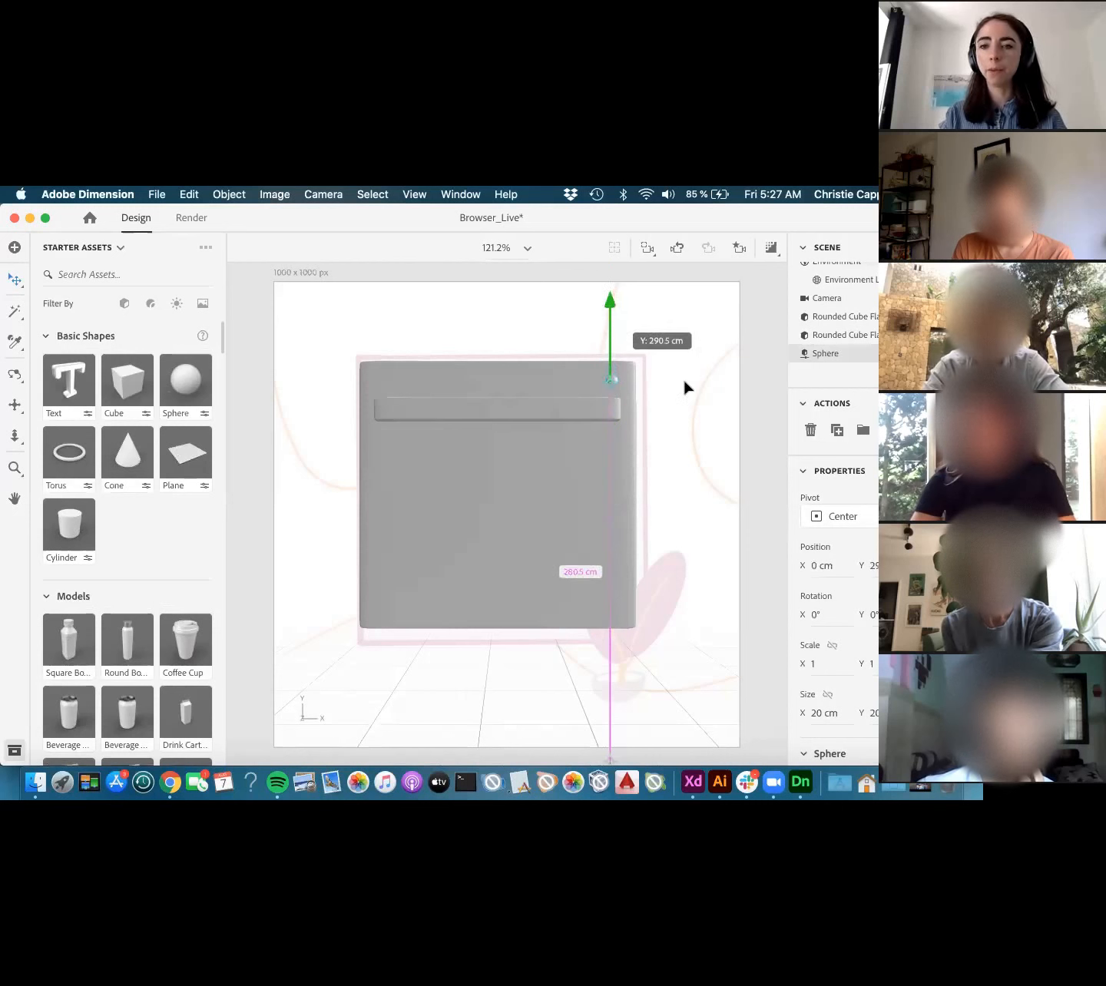
- Align the sphere with the horizontal center of the large rounded panel
left_click(598, 477)
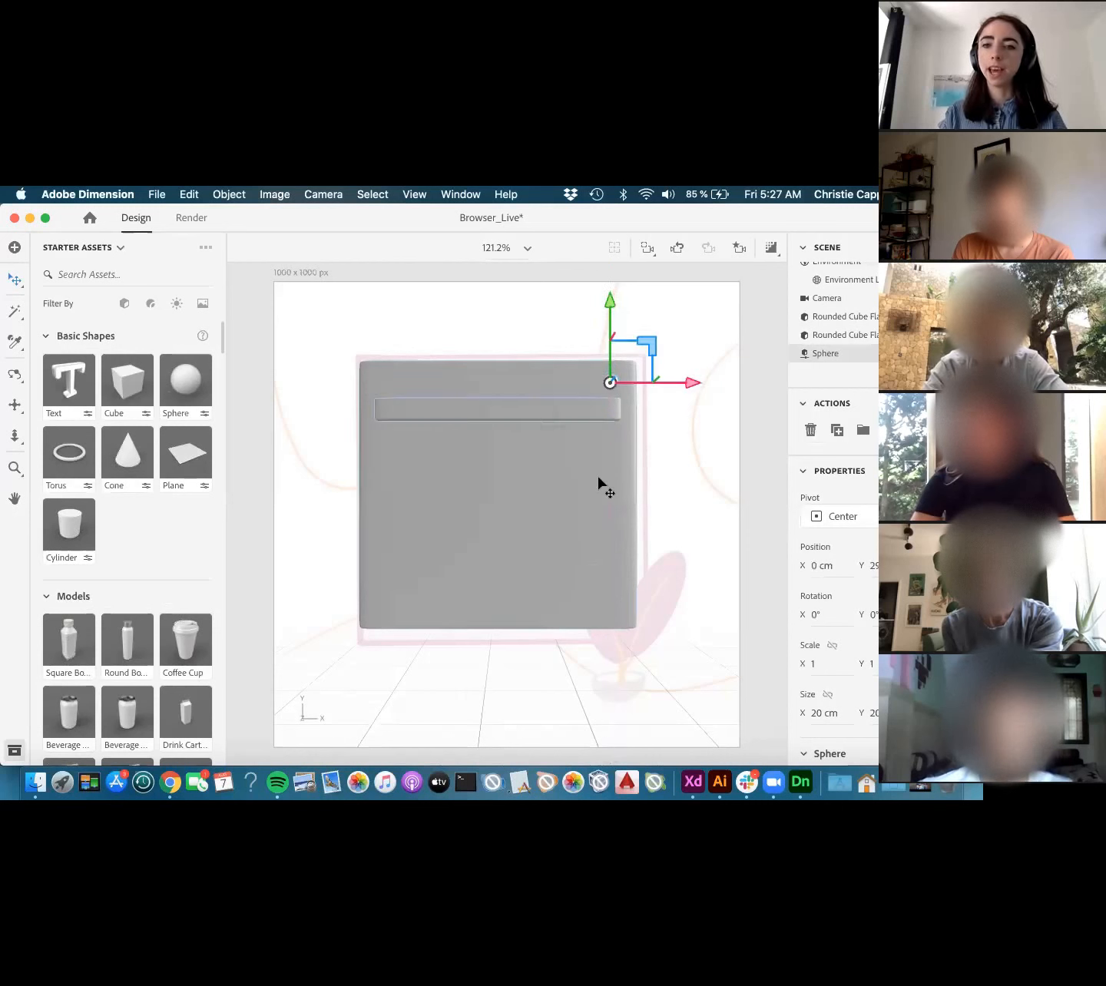
left_click(838, 334)
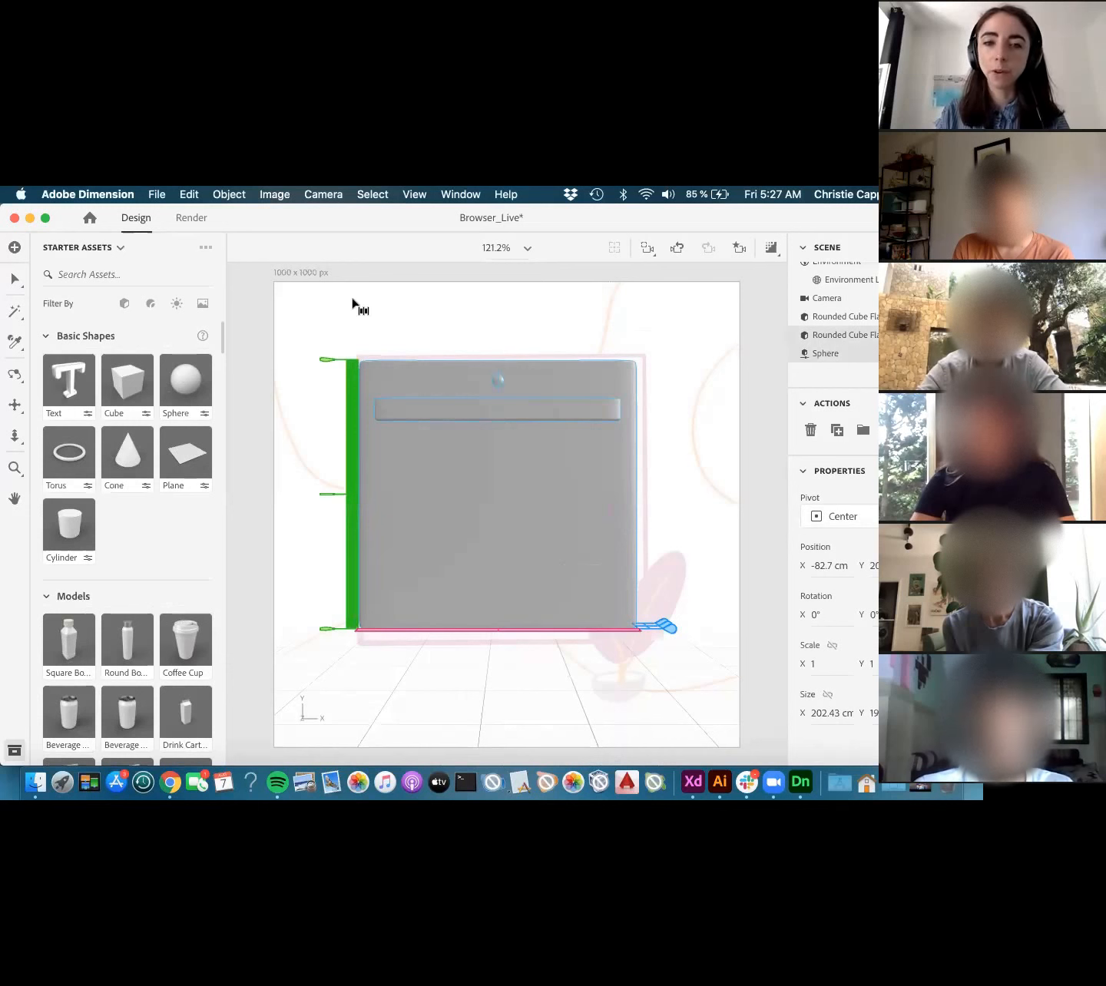
key("Escape")
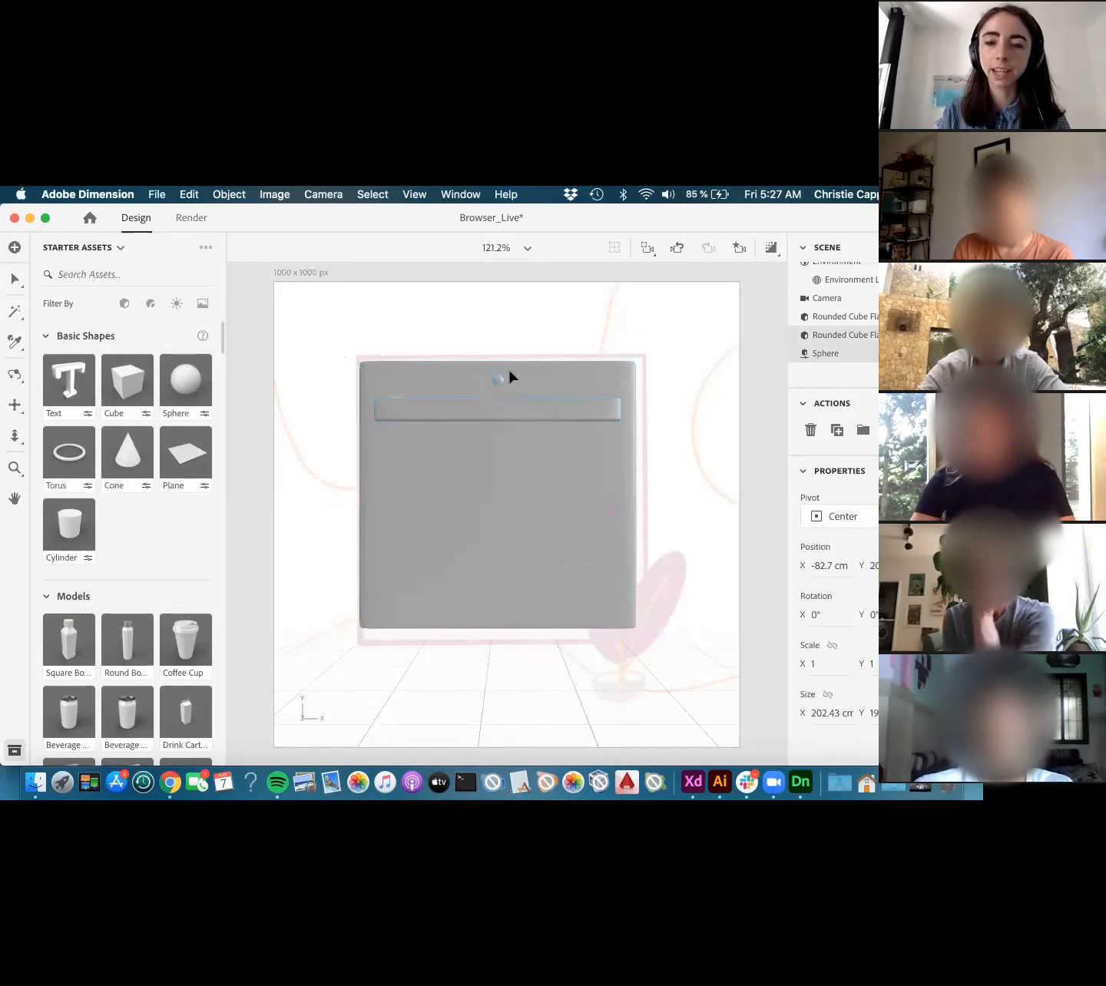
- Move the sphere to about X -166.9 cm and duplicate it along X at about -150.4 cm and -132.2 cm
left_click(497, 383)
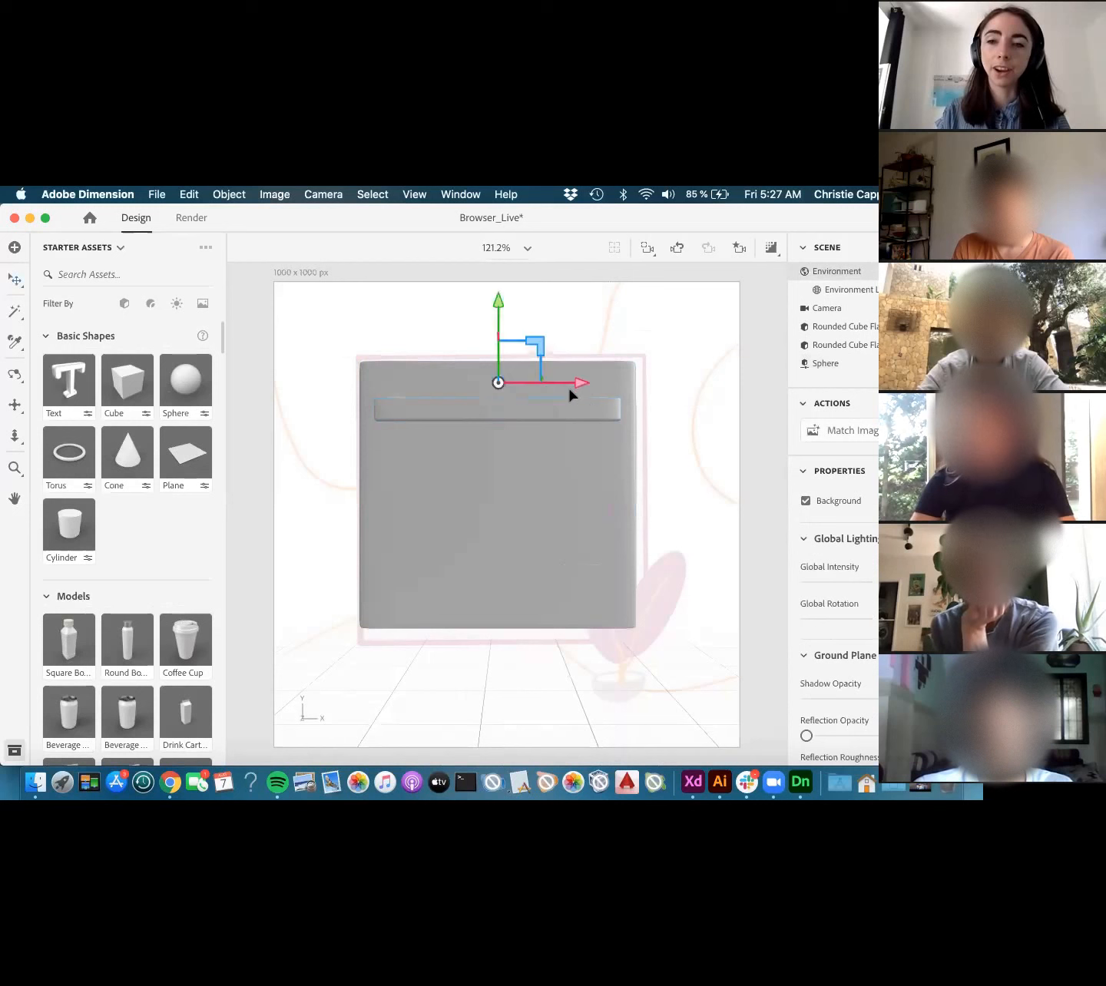
left_click_drag(569, 386, 482, 388)
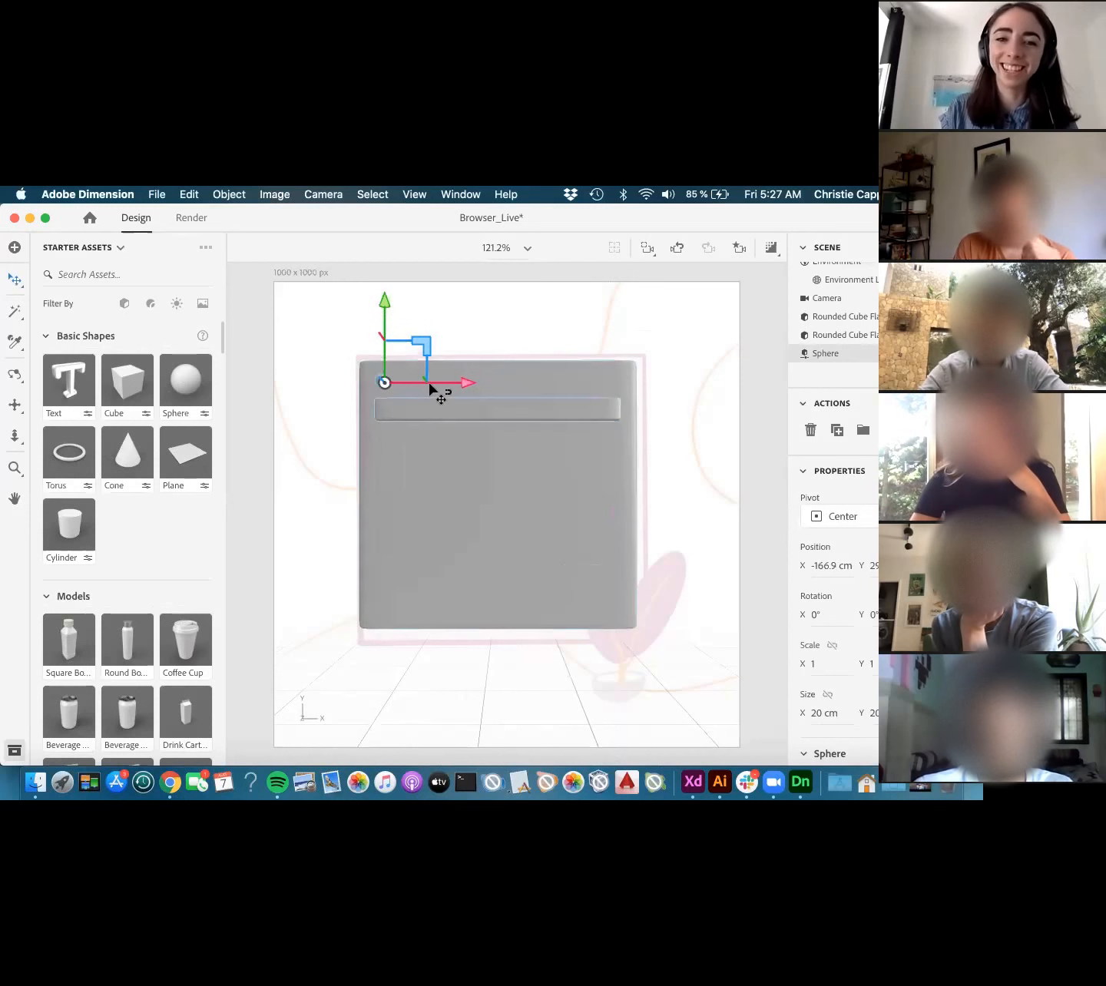
left_click_drag(479, 380, 481, 378)
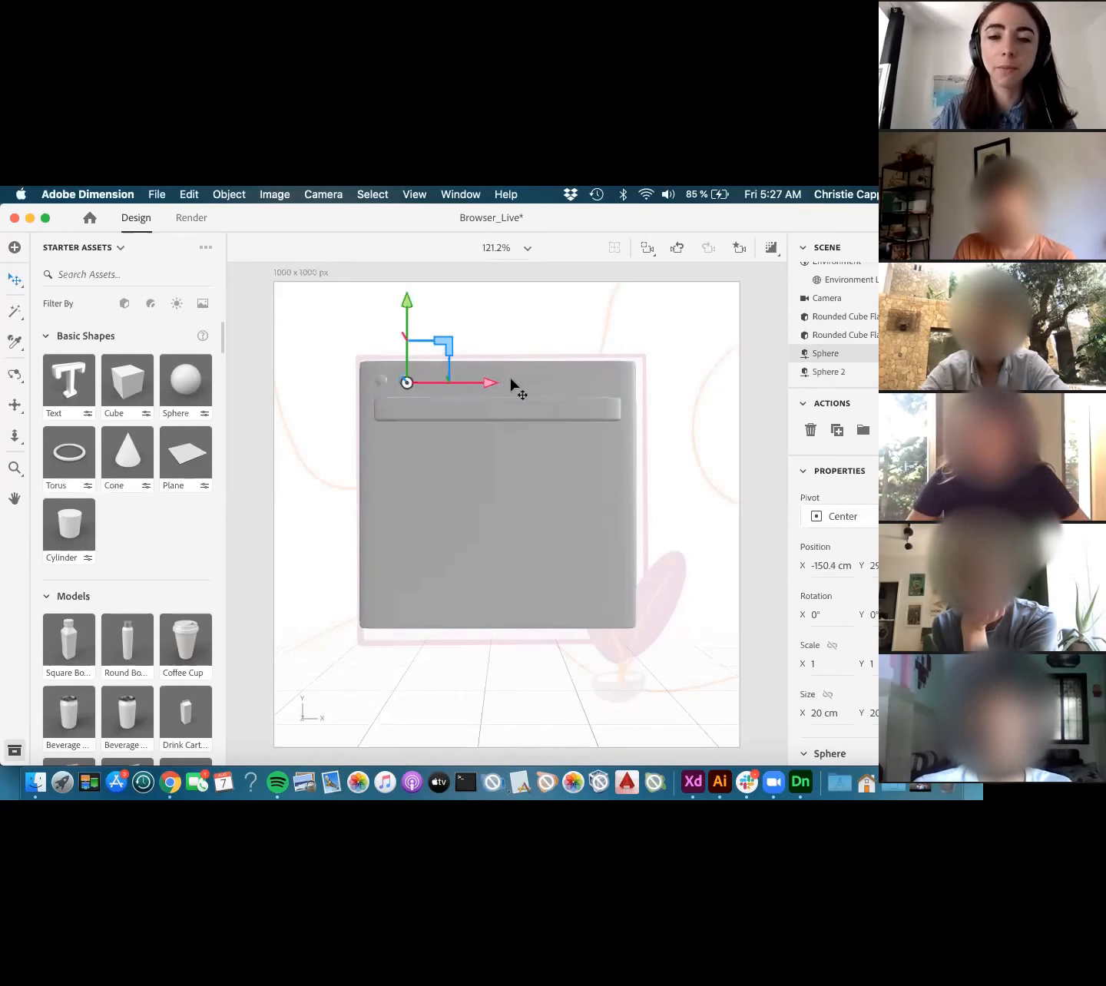
left_click_drag(489, 381, 516, 385, "alt")
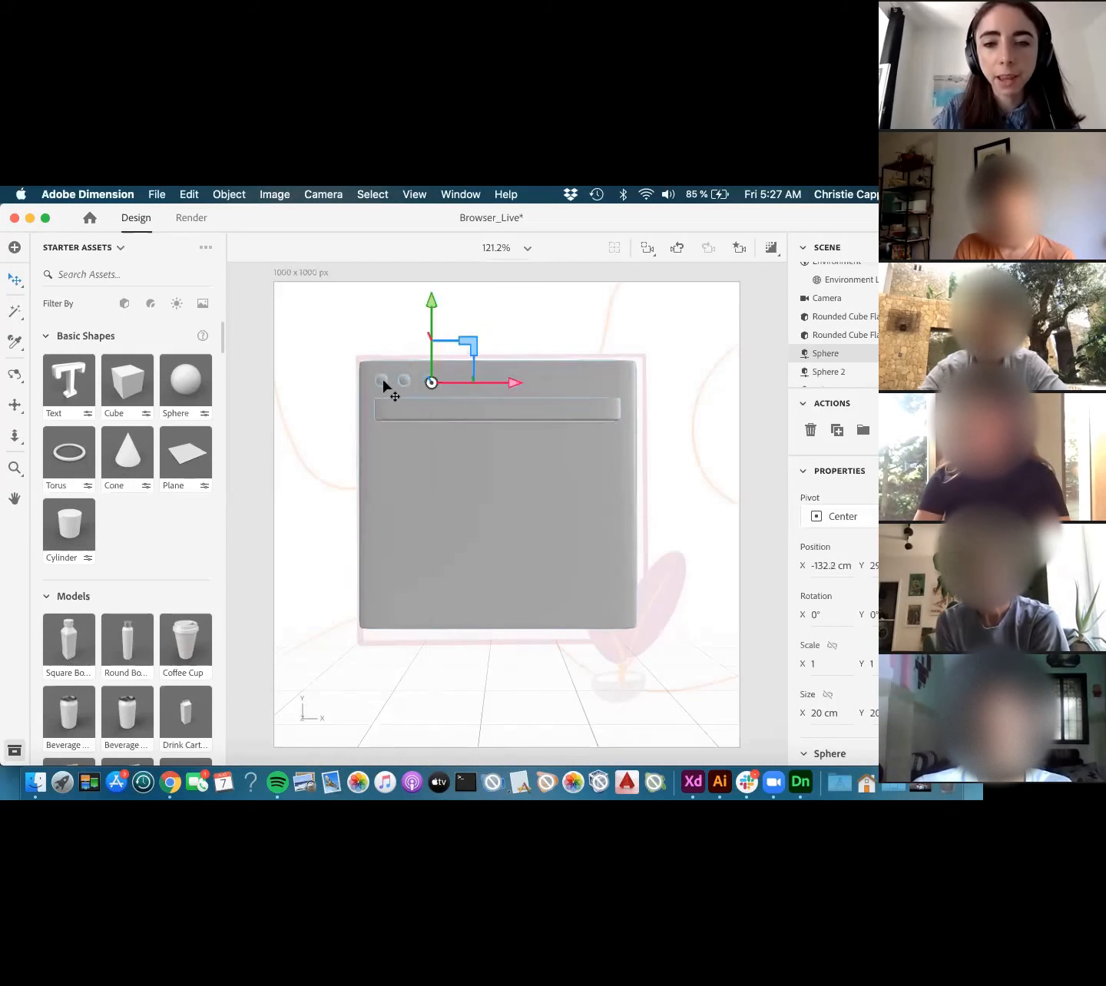
- Try to select the three small spheres together above the narrow bar
left_click(382, 383, "shift")
left_click(381, 382, "shift")
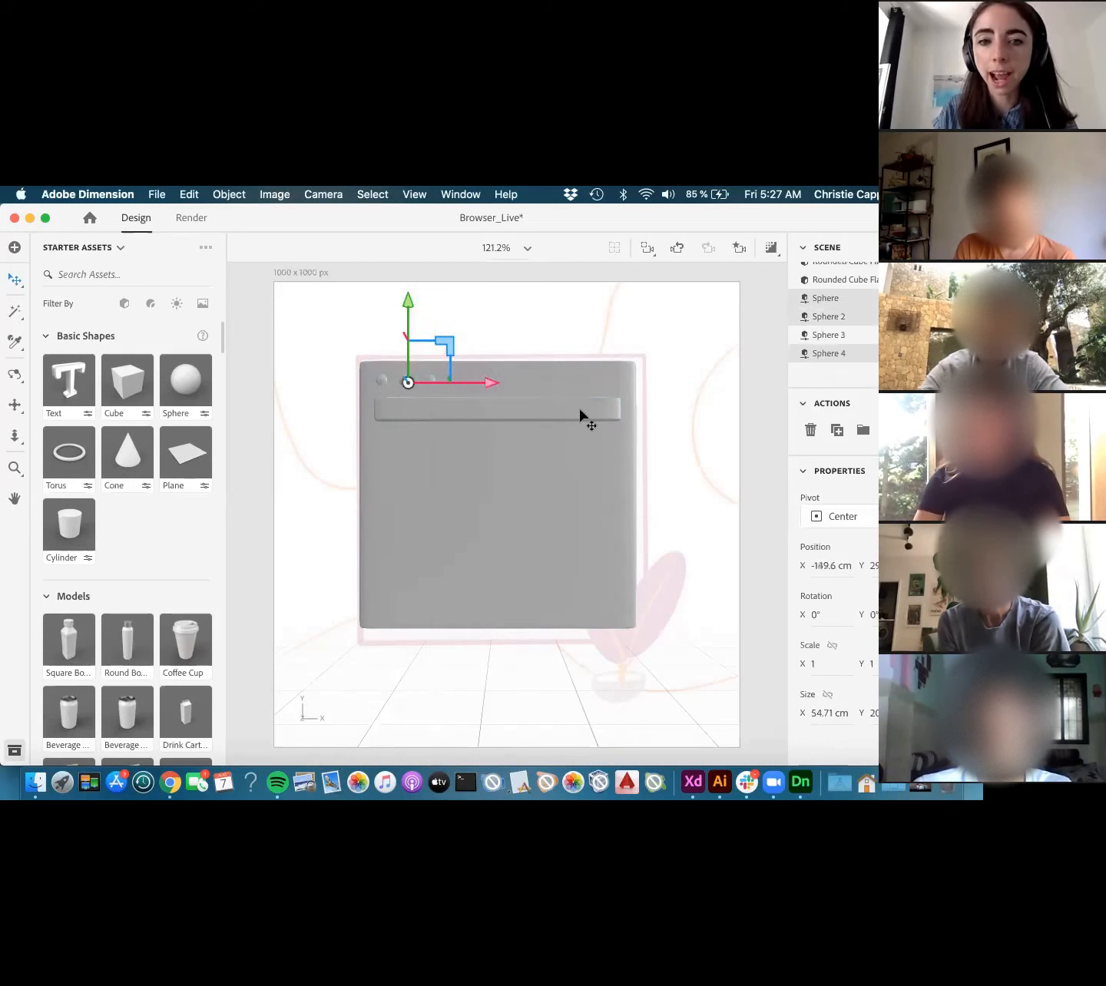
left_click(675, 409)
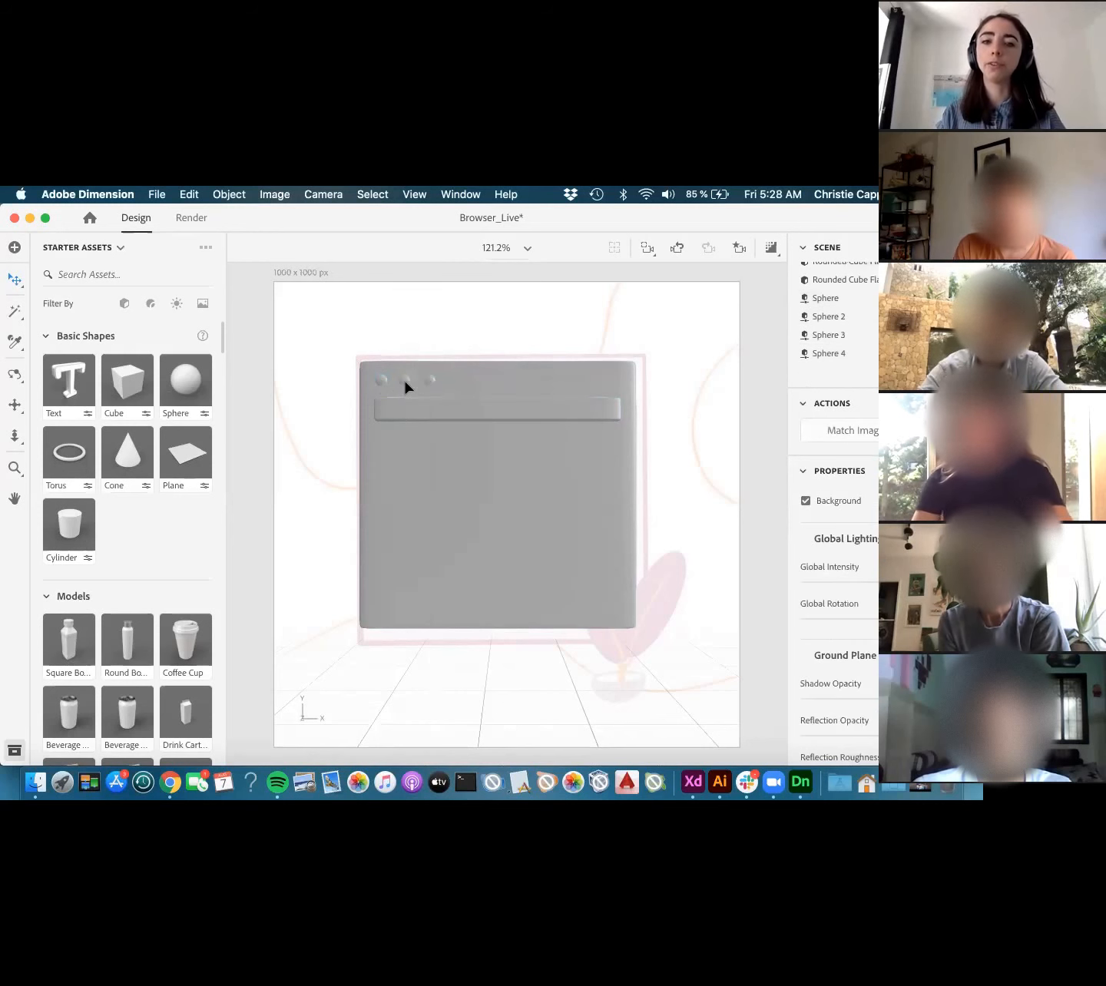
left_click(406, 383)
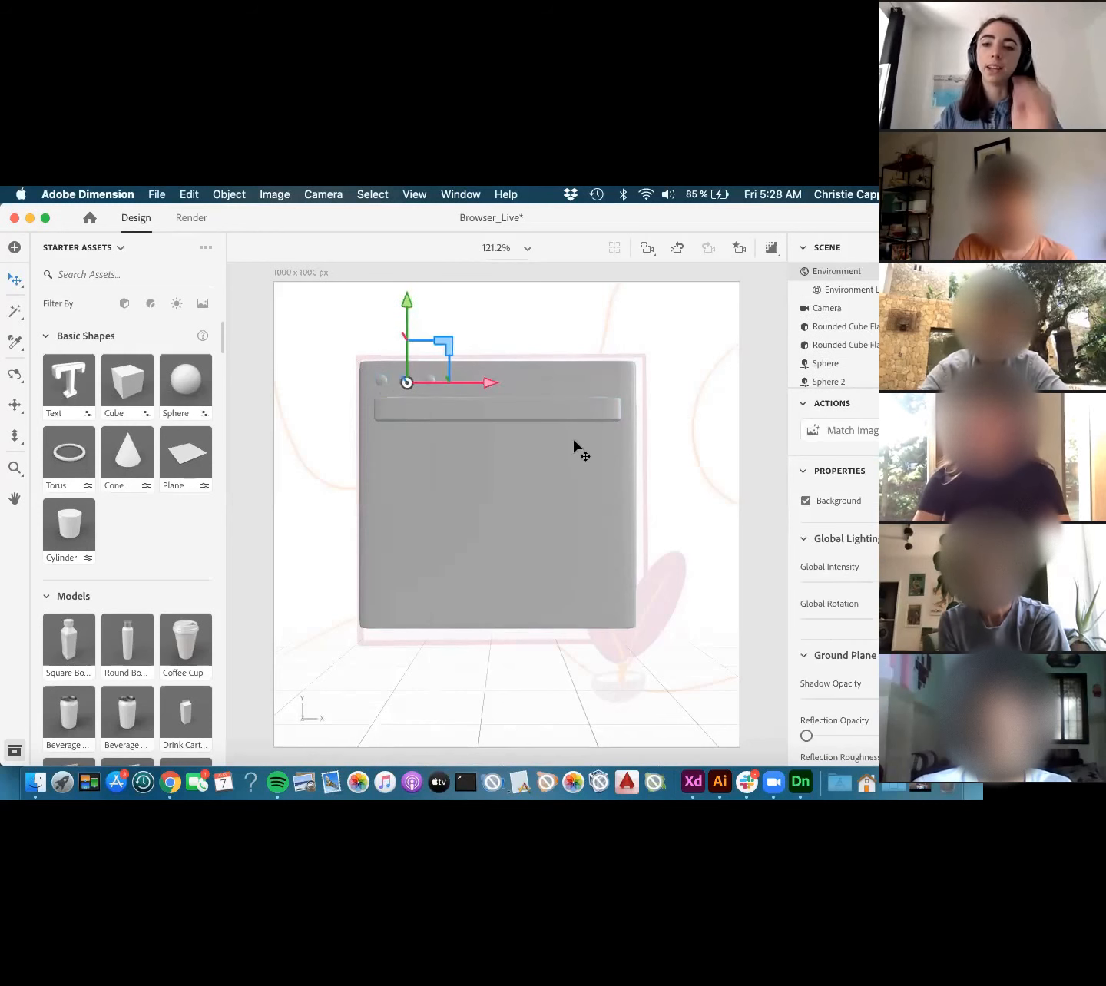
left_click(383, 381)
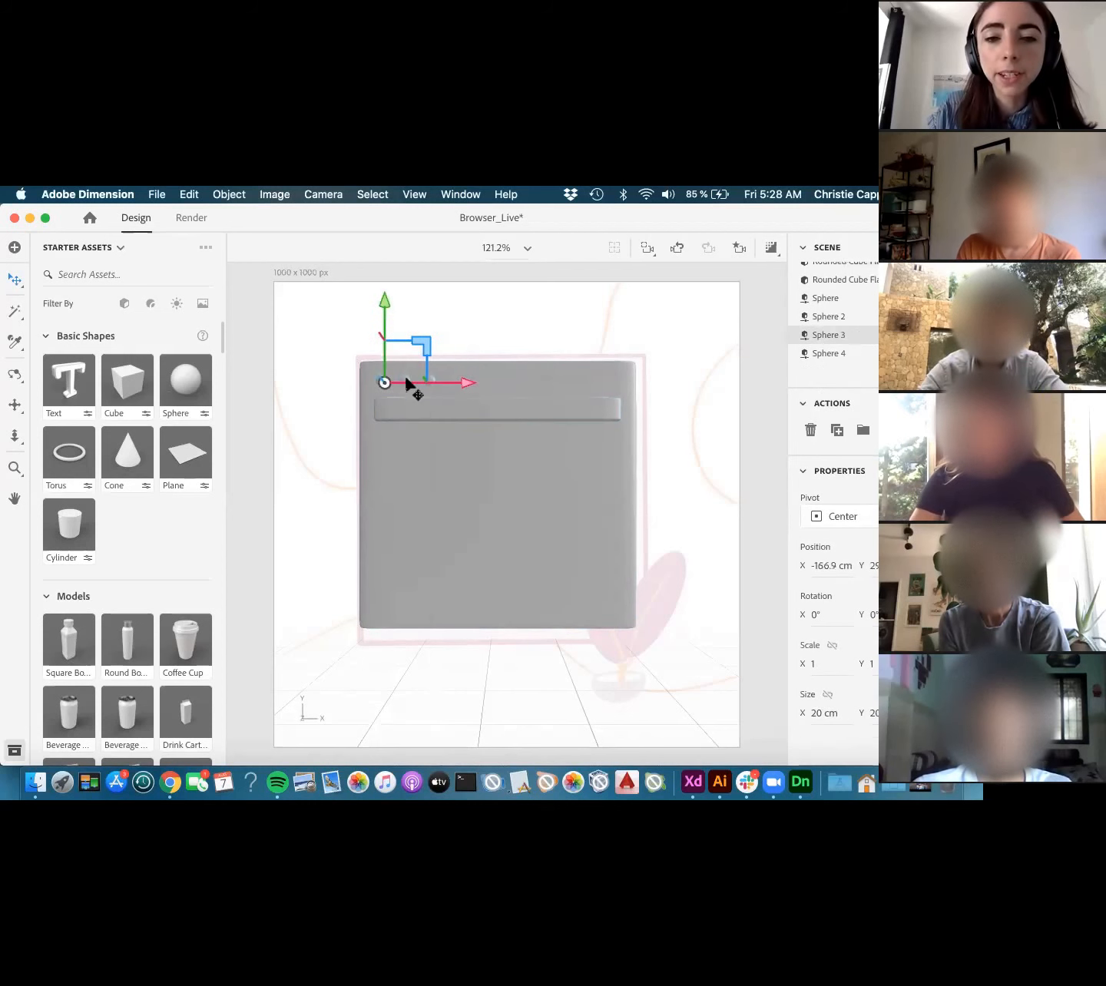
left_click(410, 384)
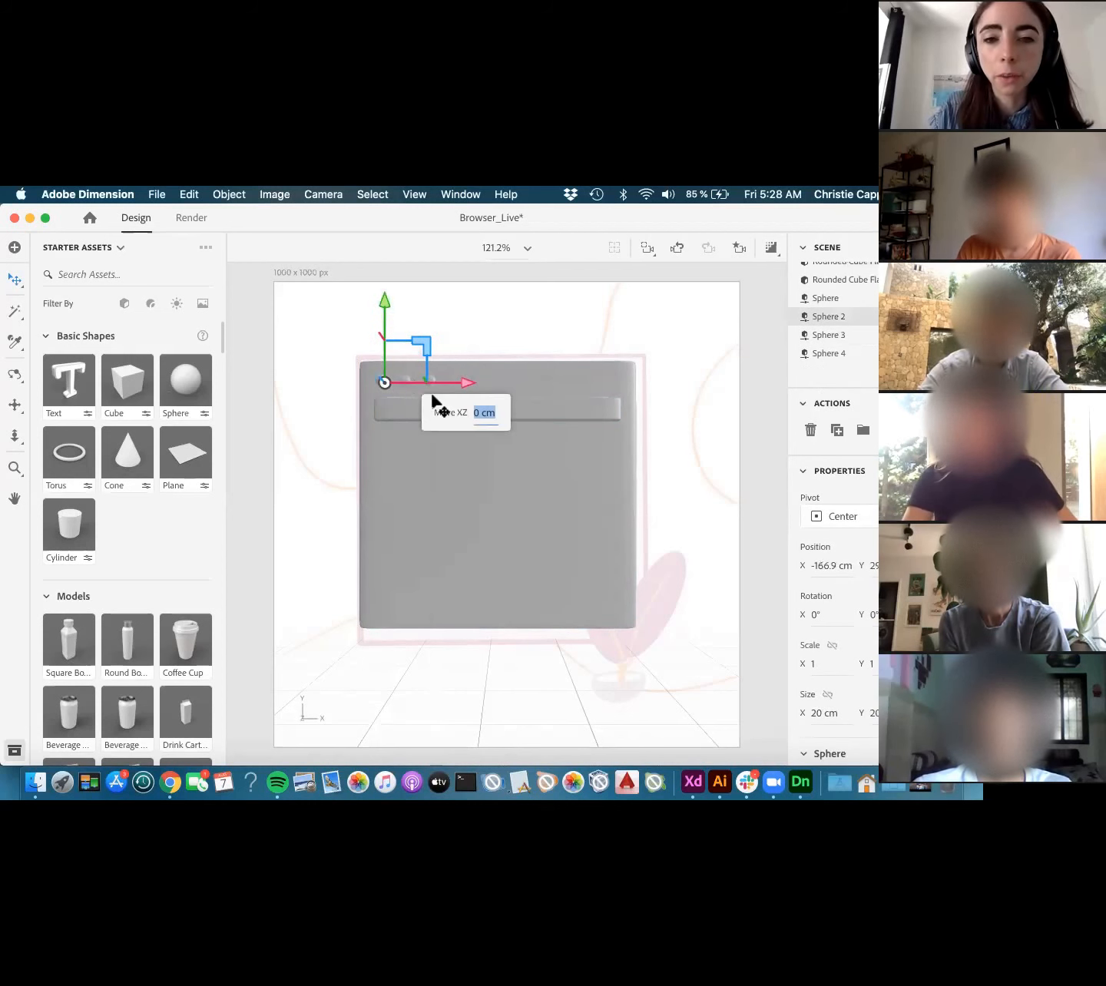
left_click(561, 334)
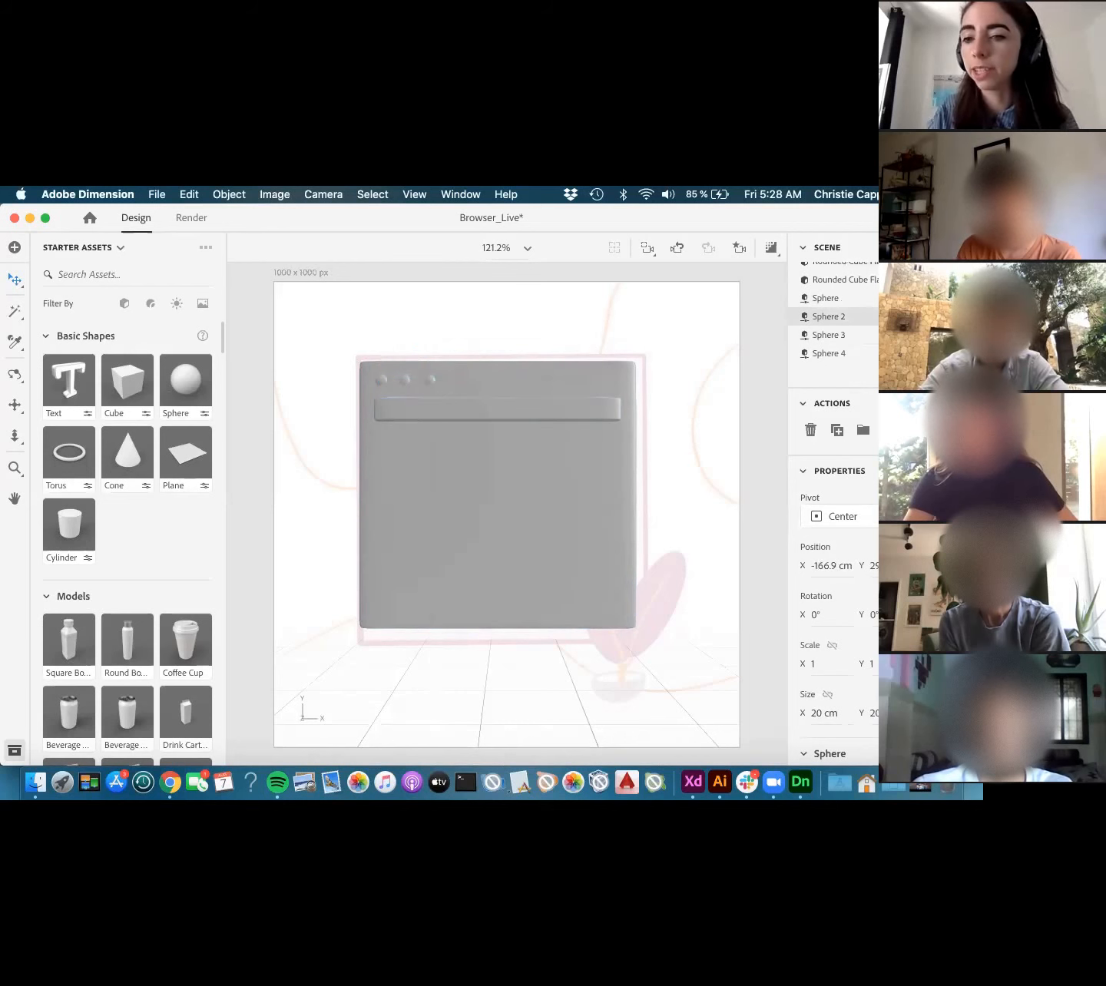
left_click(382, 382)
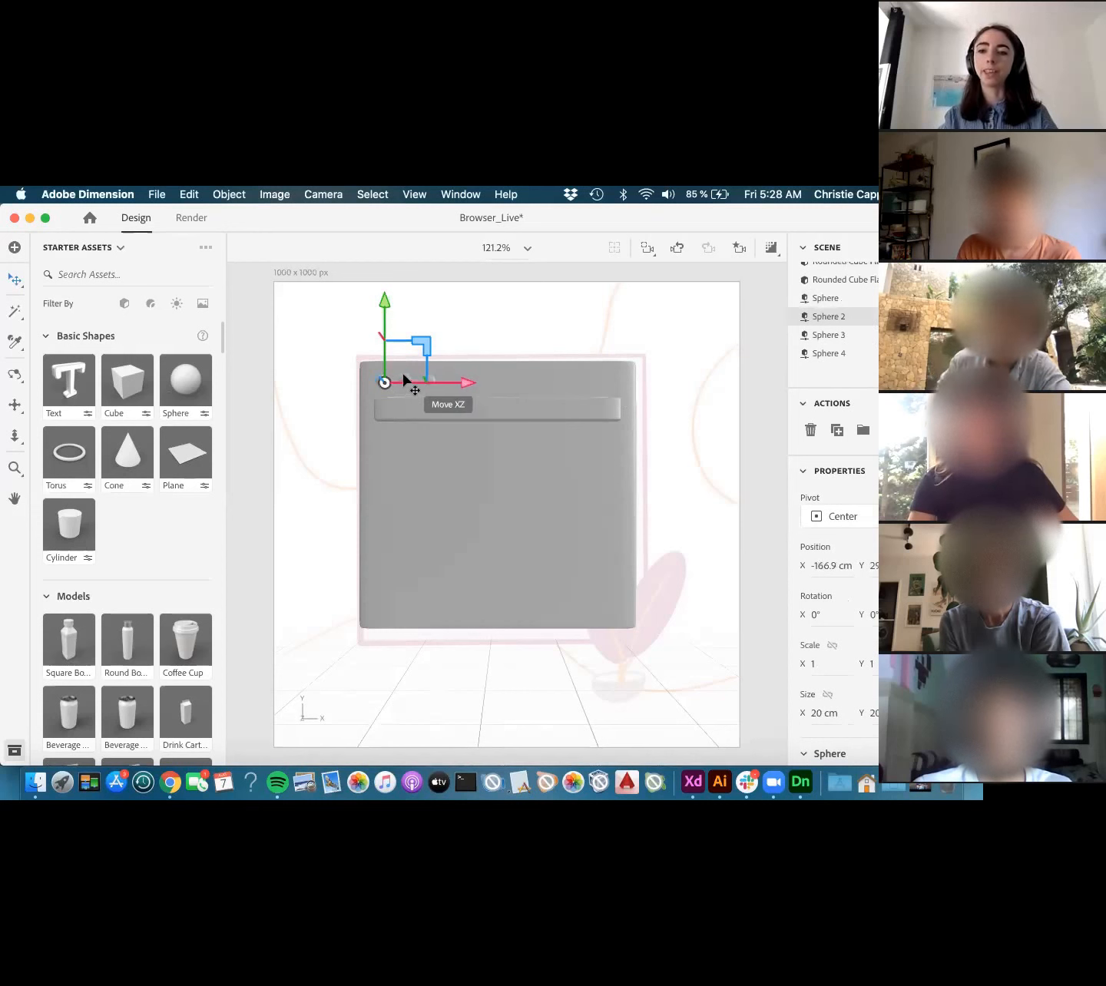
left_click(406, 382)
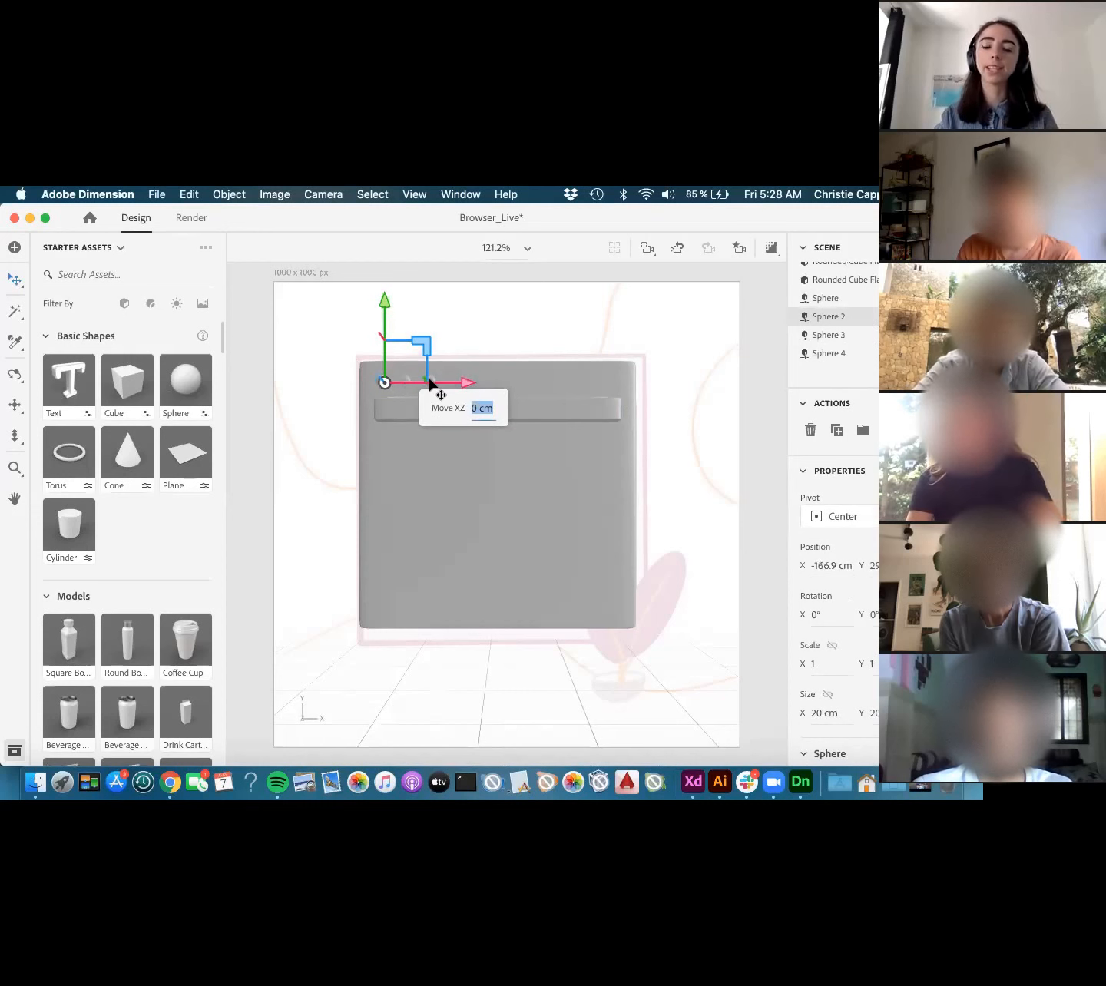
left_click(540, 335)
left_click(485, 351)
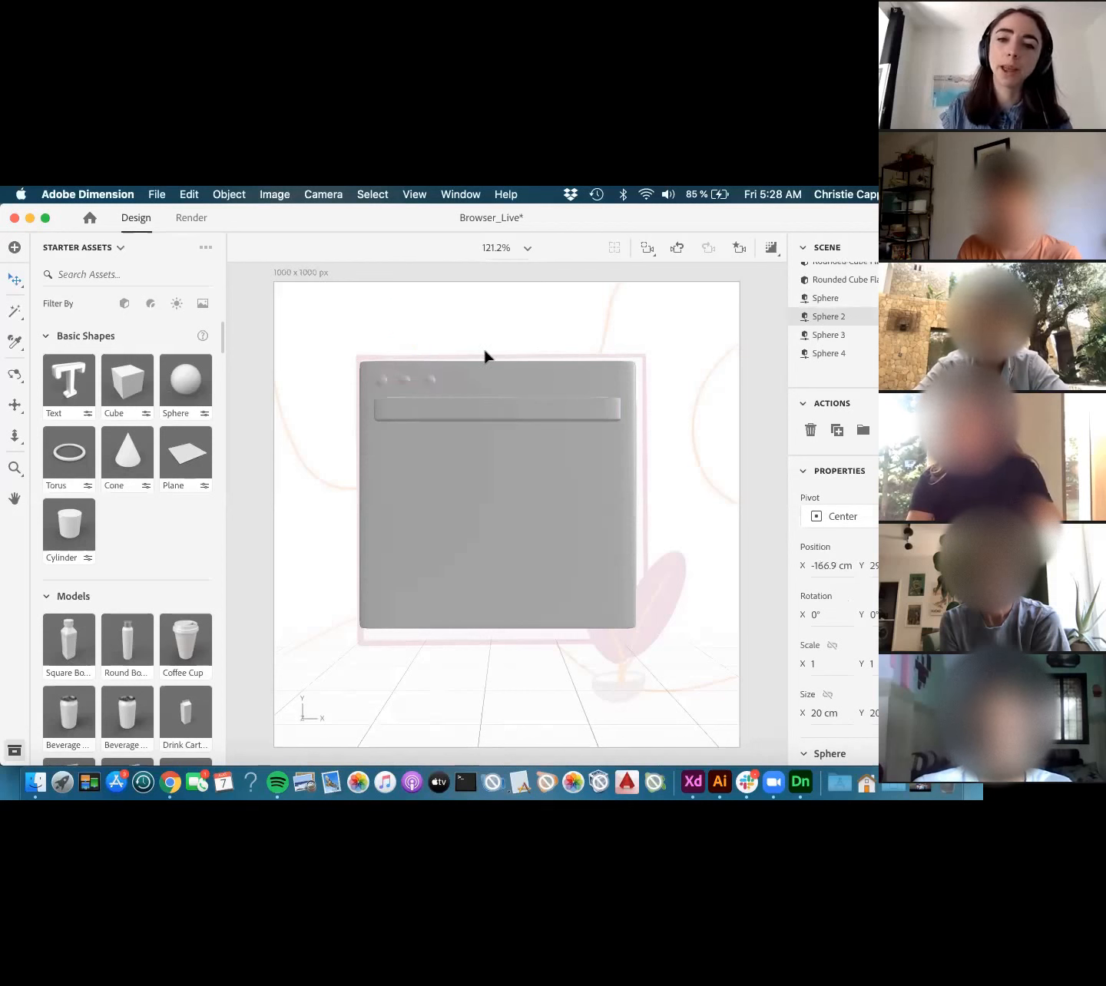
- Try to align the first two small spheres using the Align tool
left_click(403, 379)
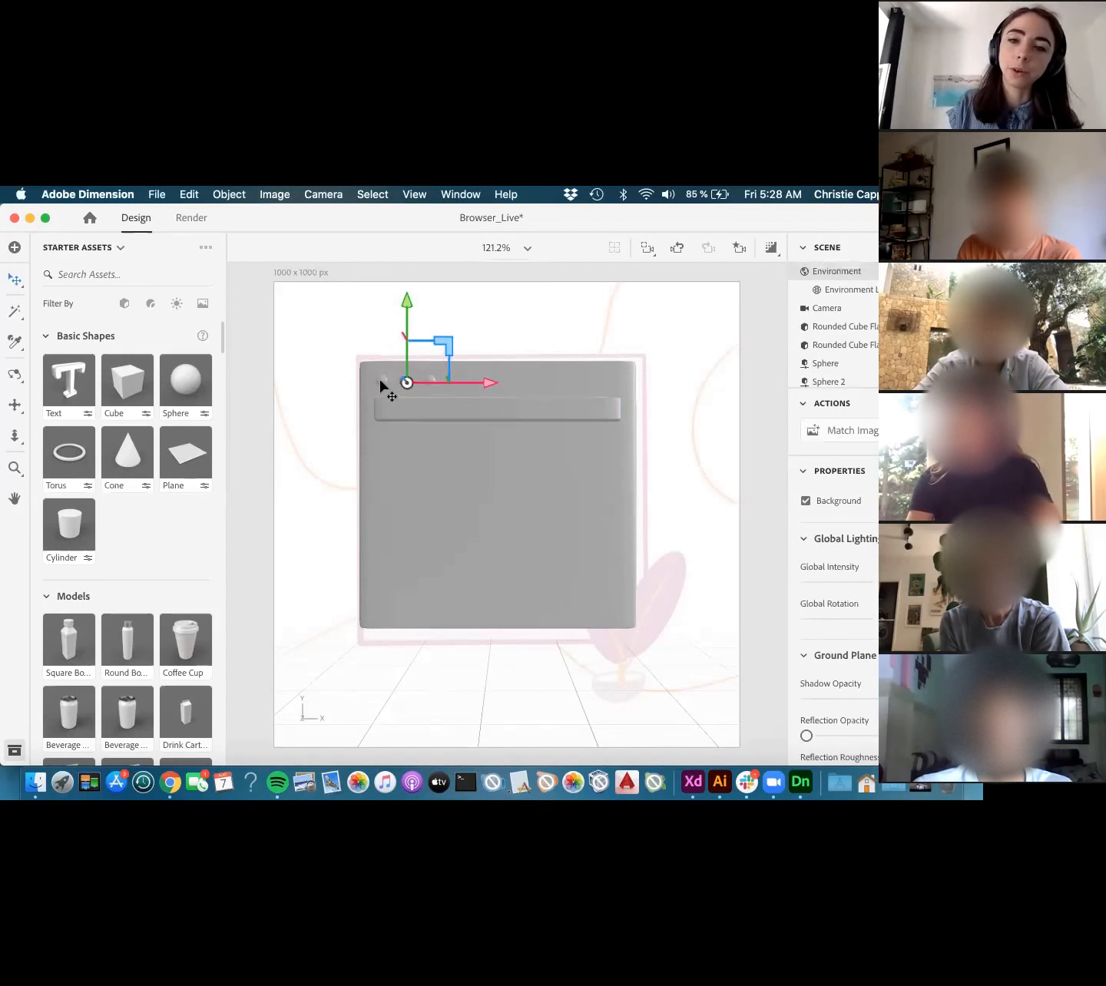
left_click(828, 316, "shift")
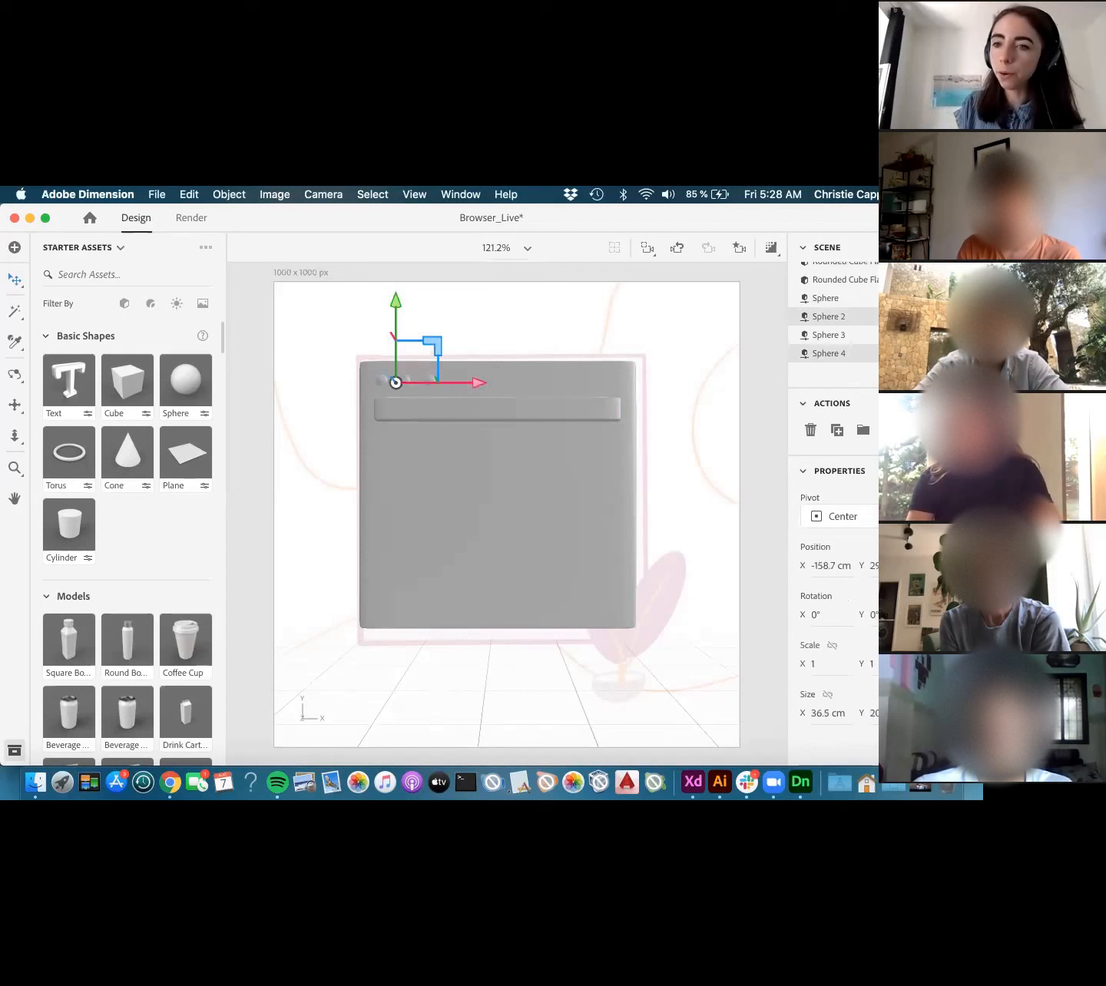
left_click(438, 381)
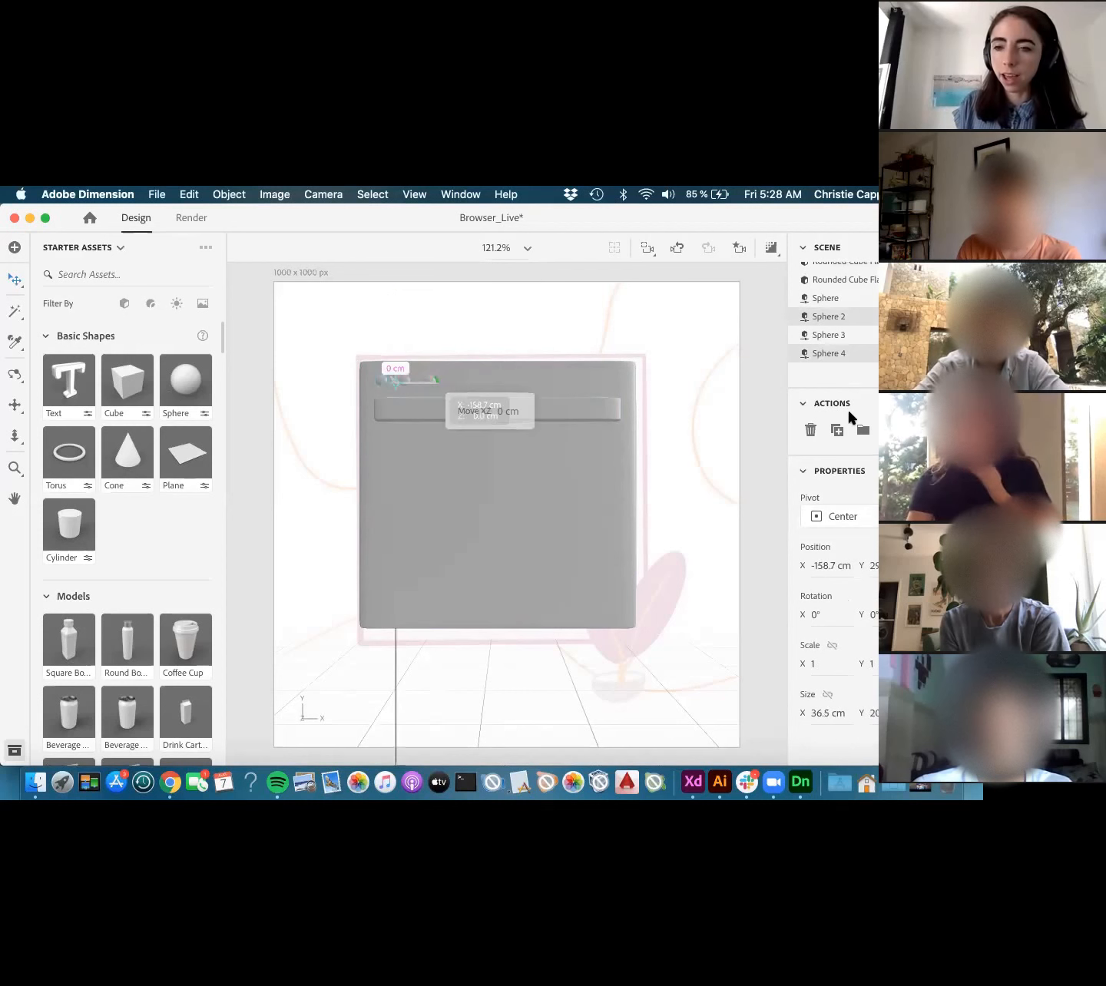
left_click(509, 412)
key("a")
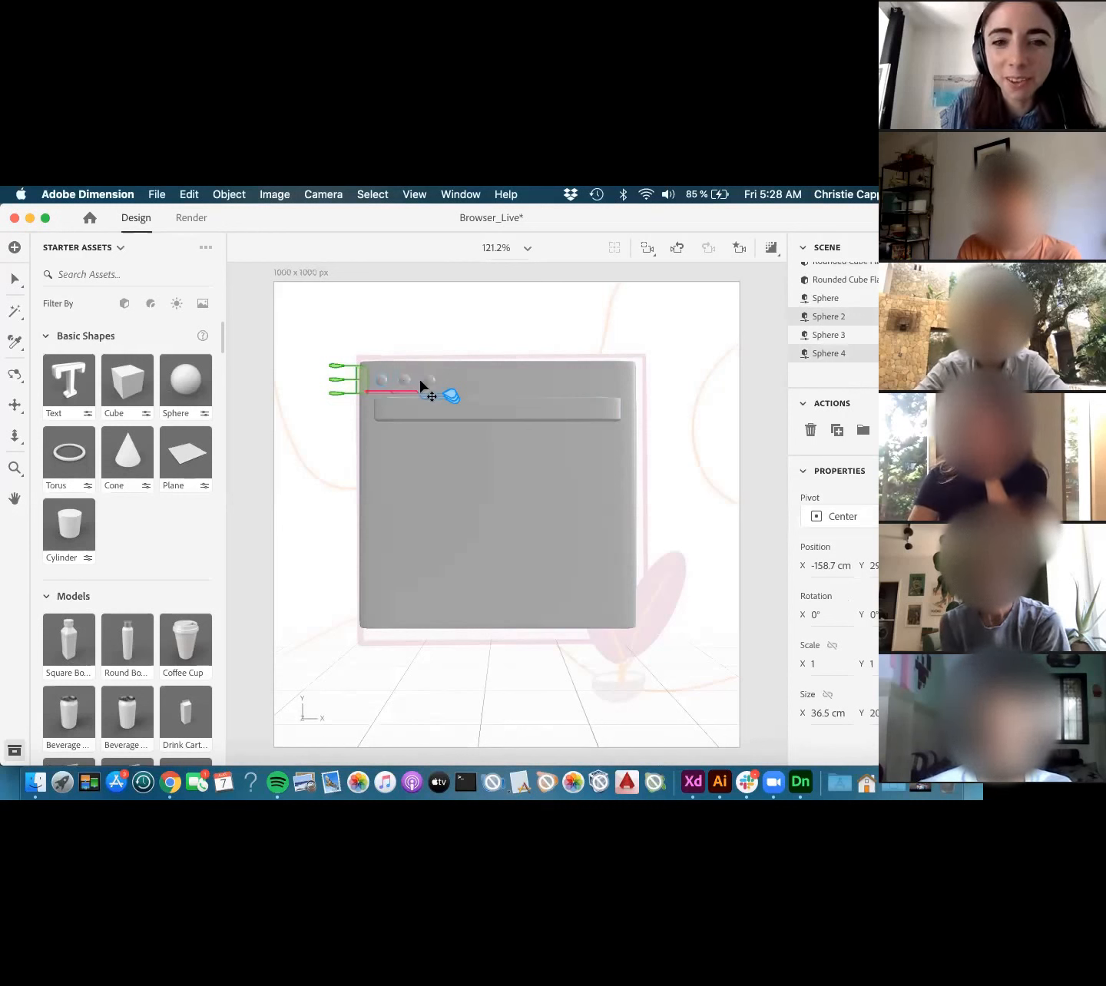
left_click(421, 464)
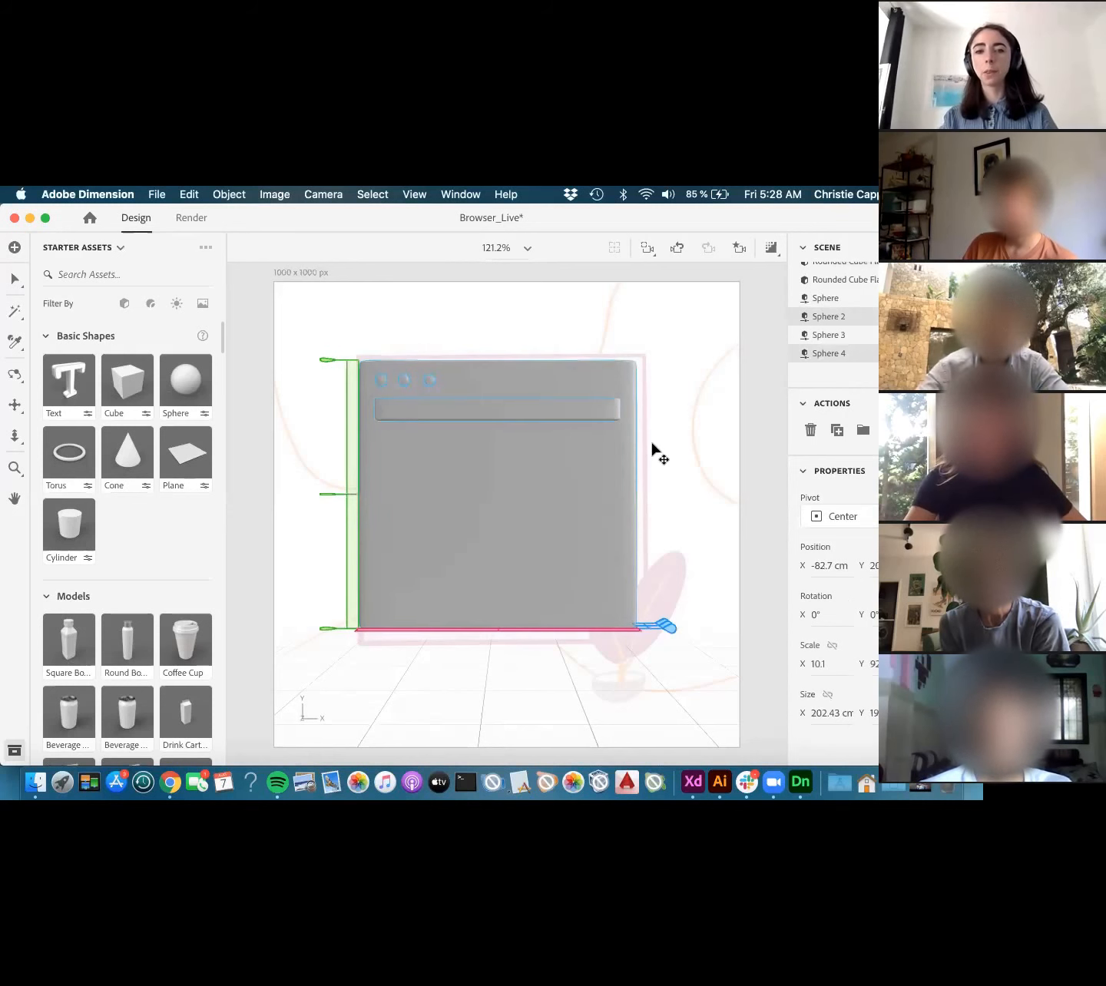
- Rename the large rounded panel object as Browser
scroll(871, 312, "up", 3)
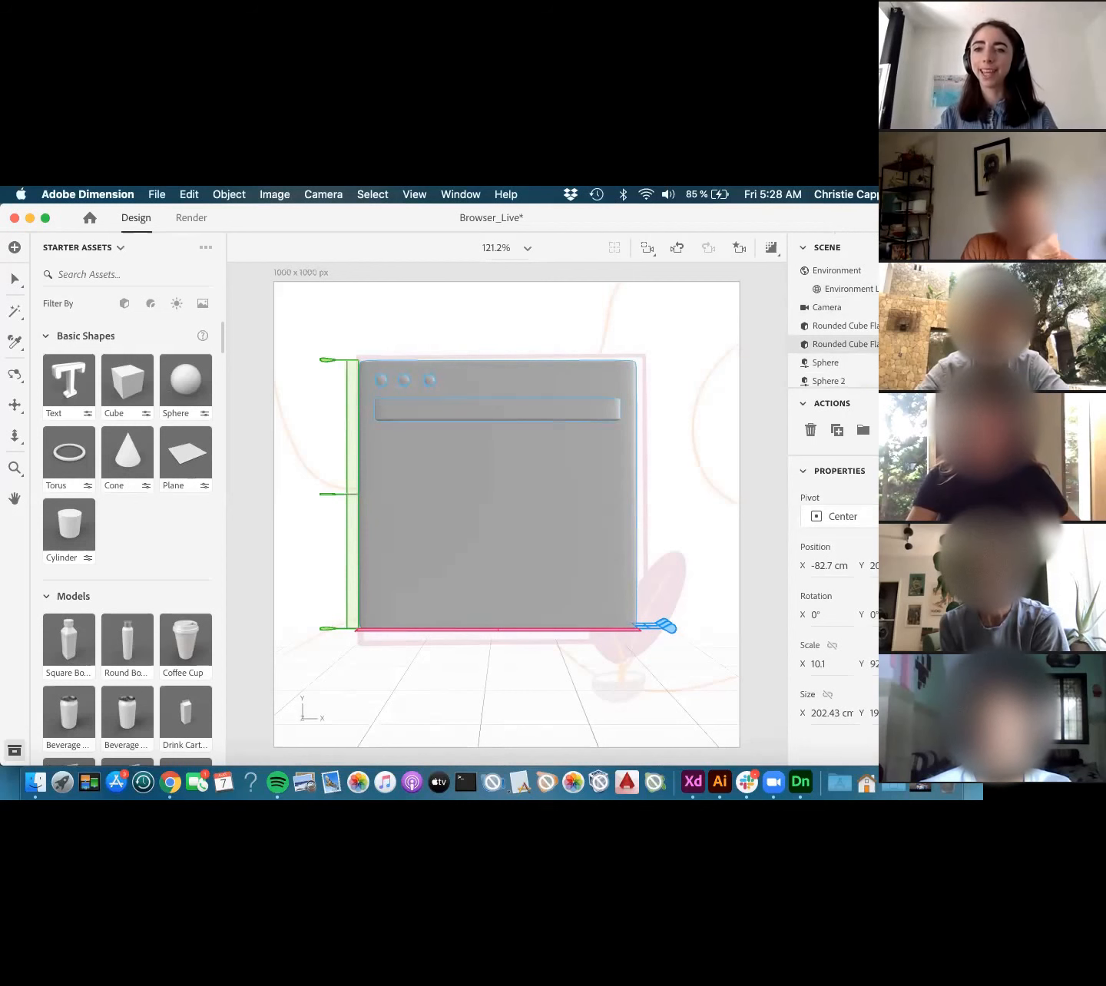
left_click(874, 326)
scroll(874, 315, "down", 1)
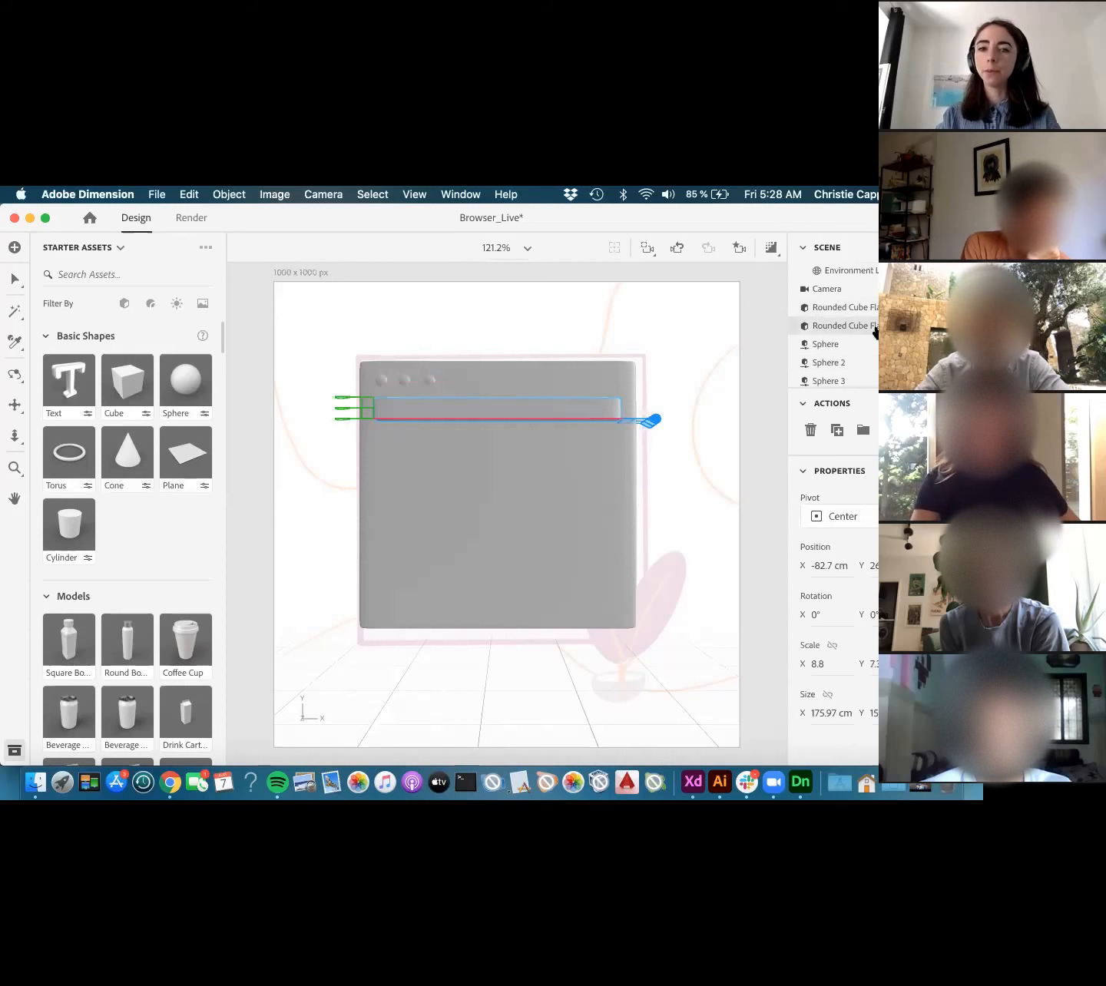
left_click(874, 326)
double_click(874, 326)
type("Brows")
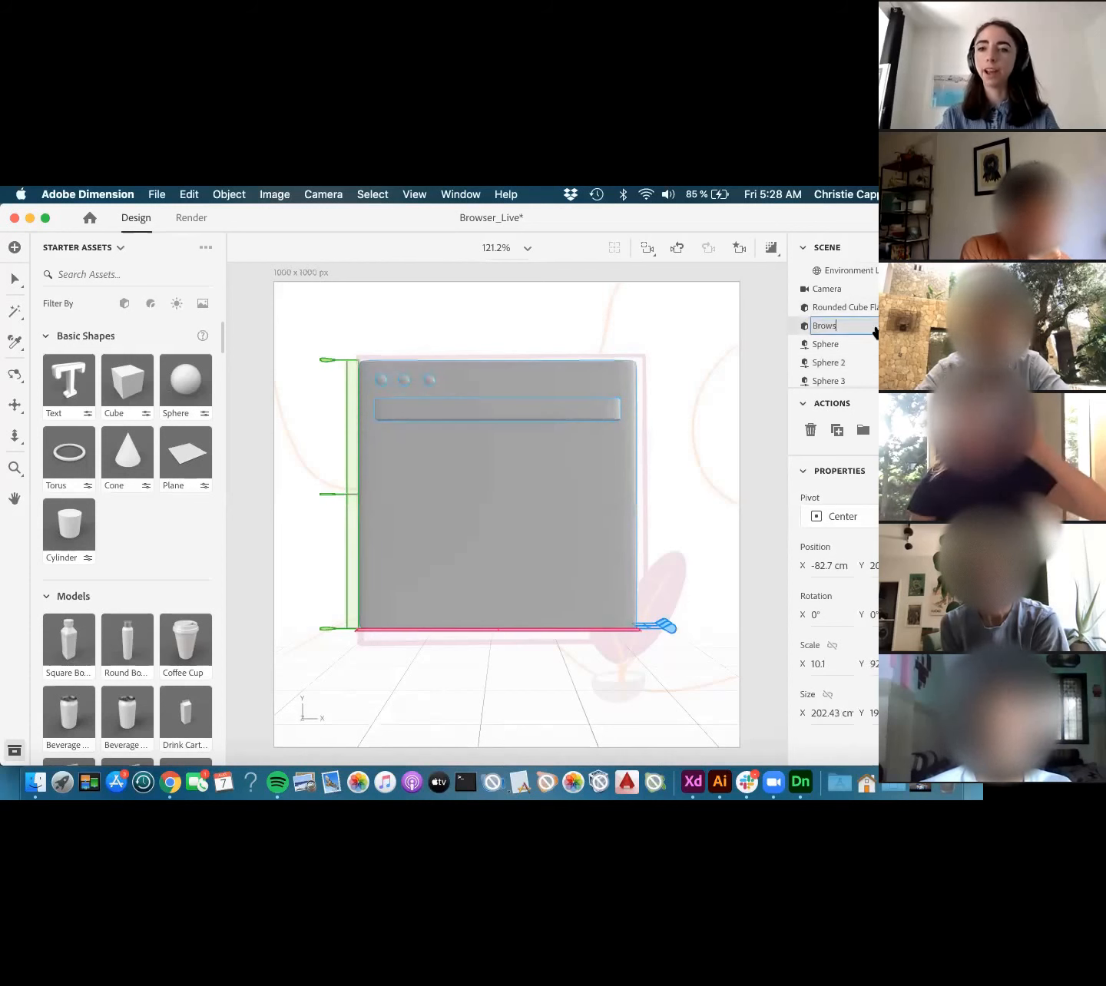
type("er")
key("Return")
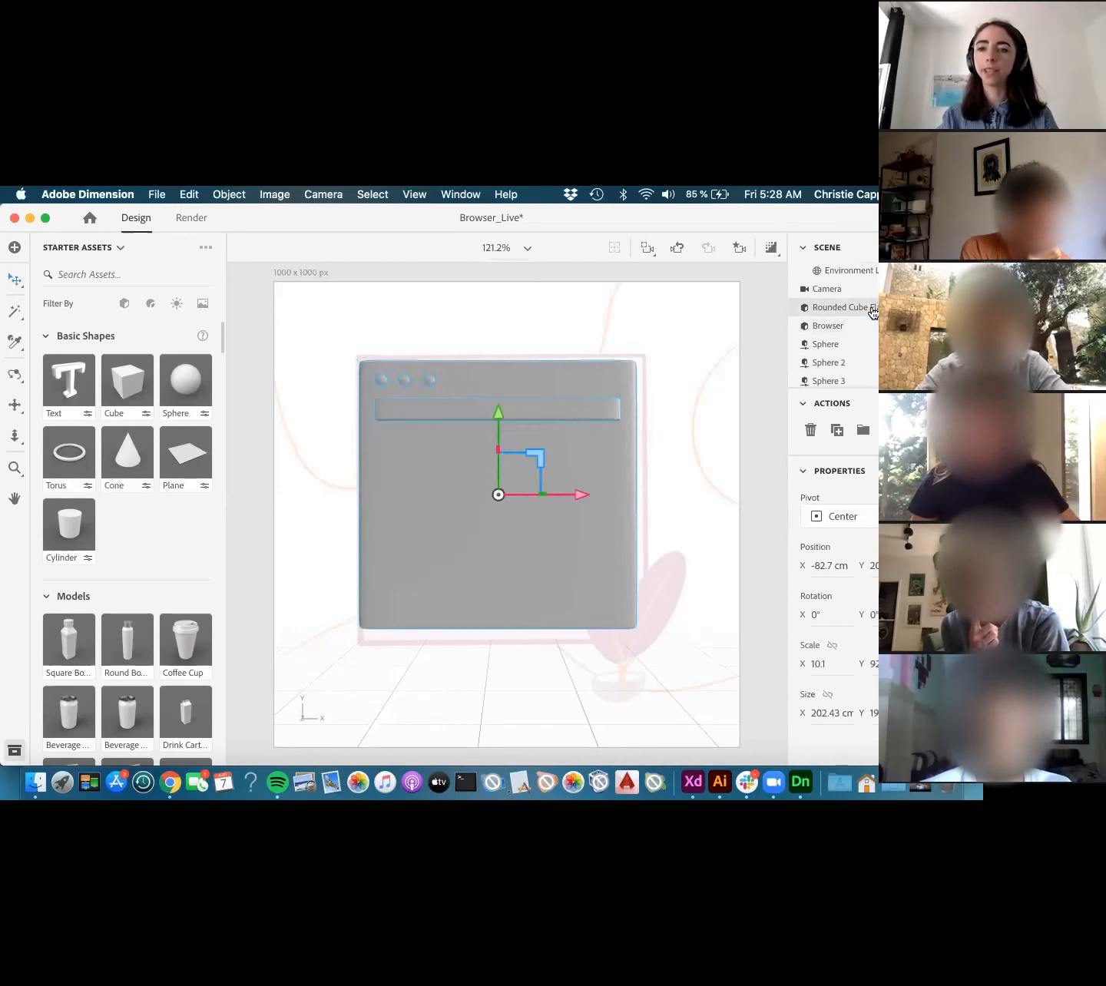
- Rename the narrow rounded bar object as Url
left_click(873, 307)
double_click(845, 307)
type("Url")
key("Return")
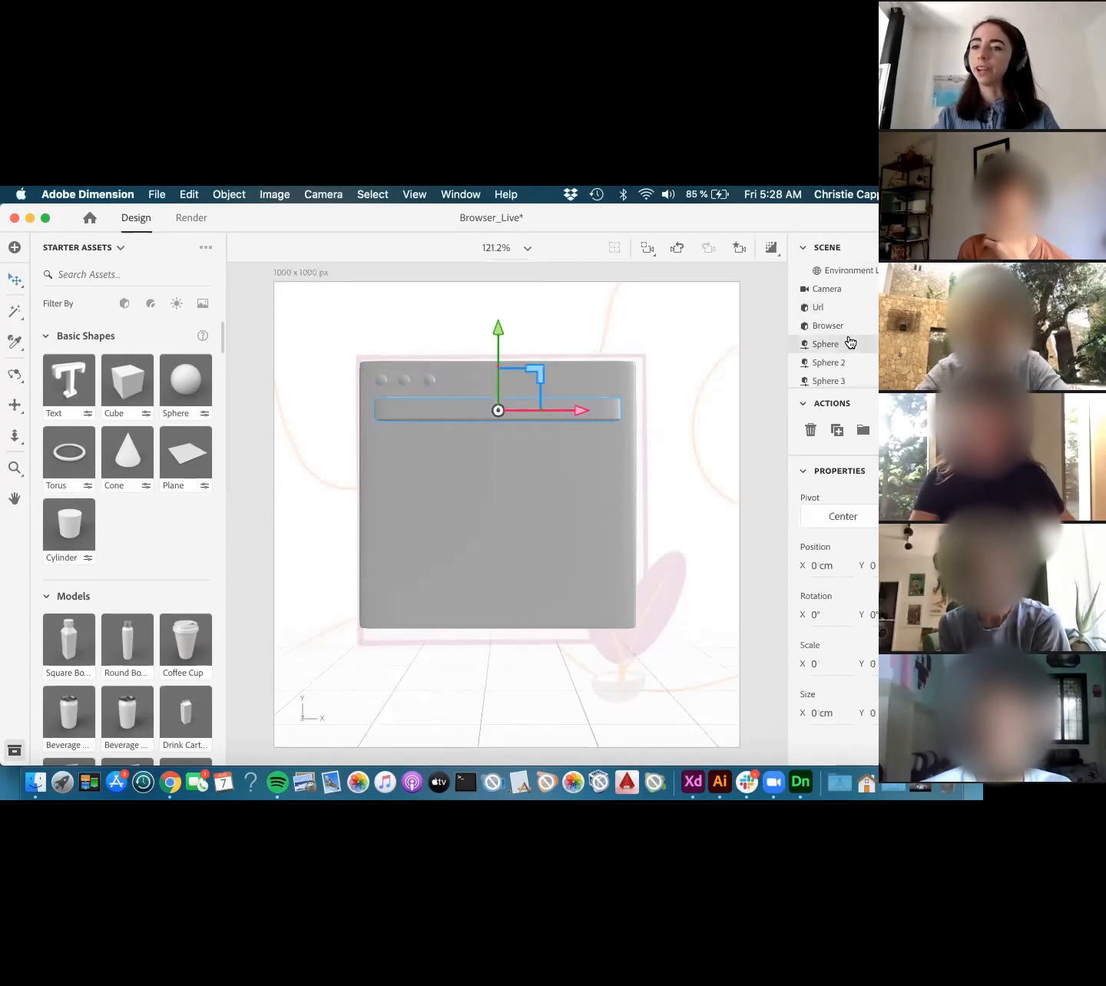
- Identify the duplicate among the four spheres in the scene and delete Sphere 3
left_click(845, 347)
scroll(845, 344, "down", 2)
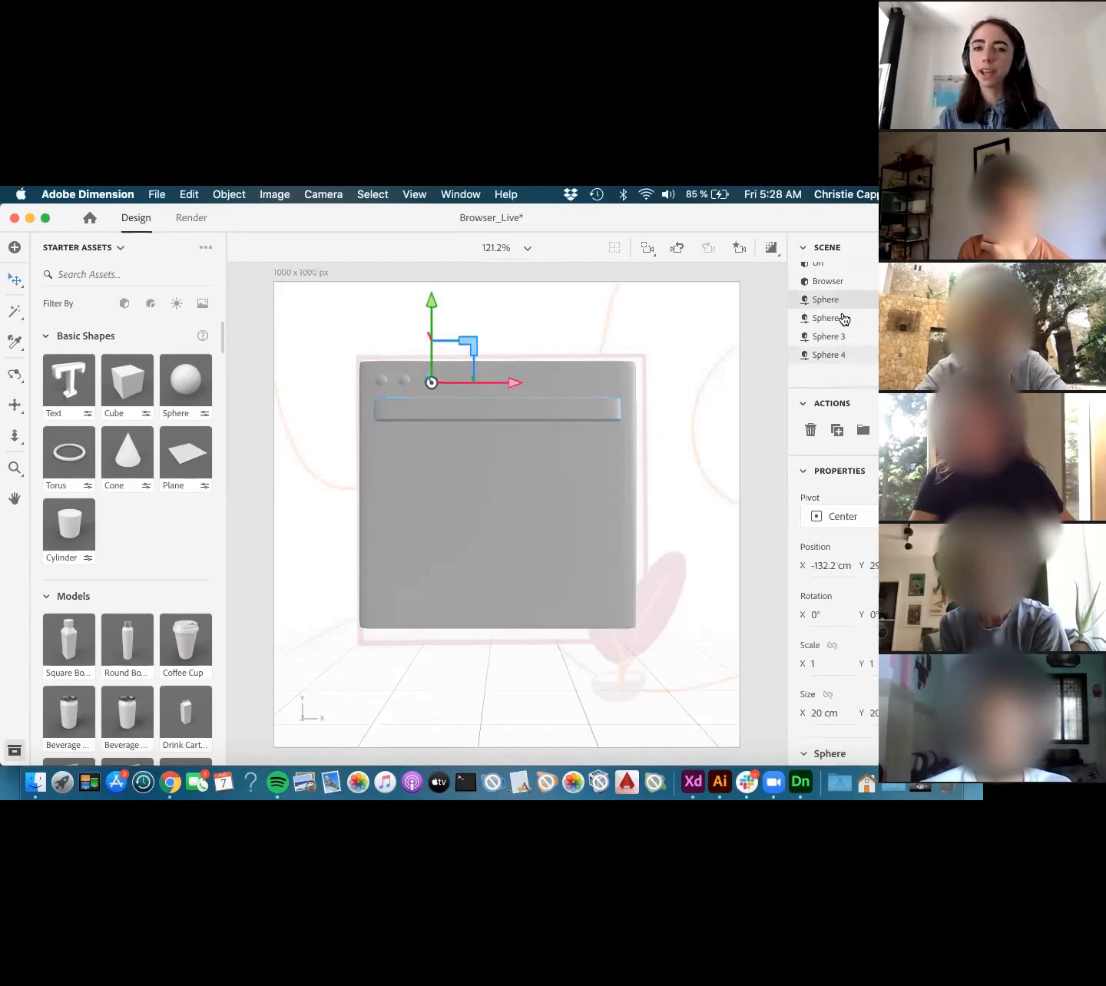
left_click(842, 319)
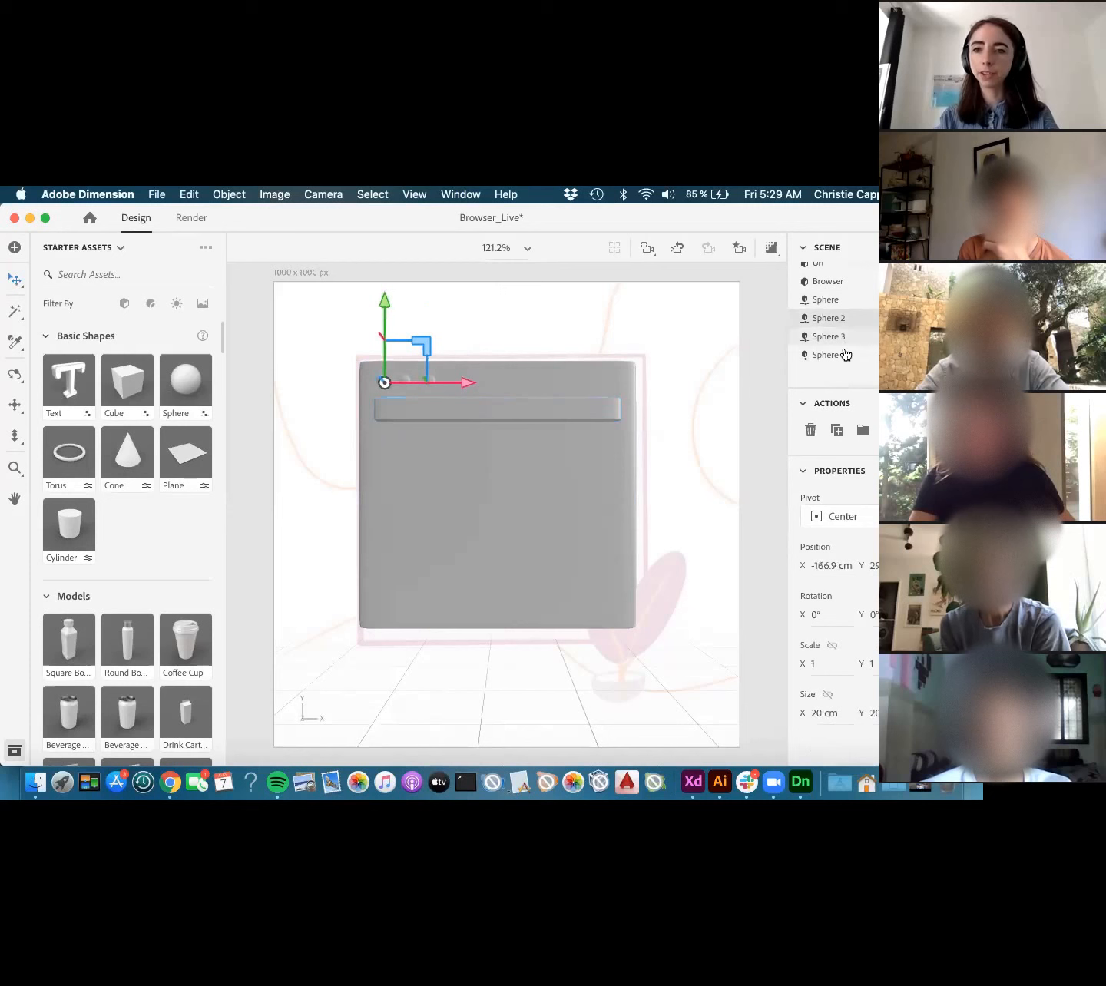
left_click(845, 354, "shift")
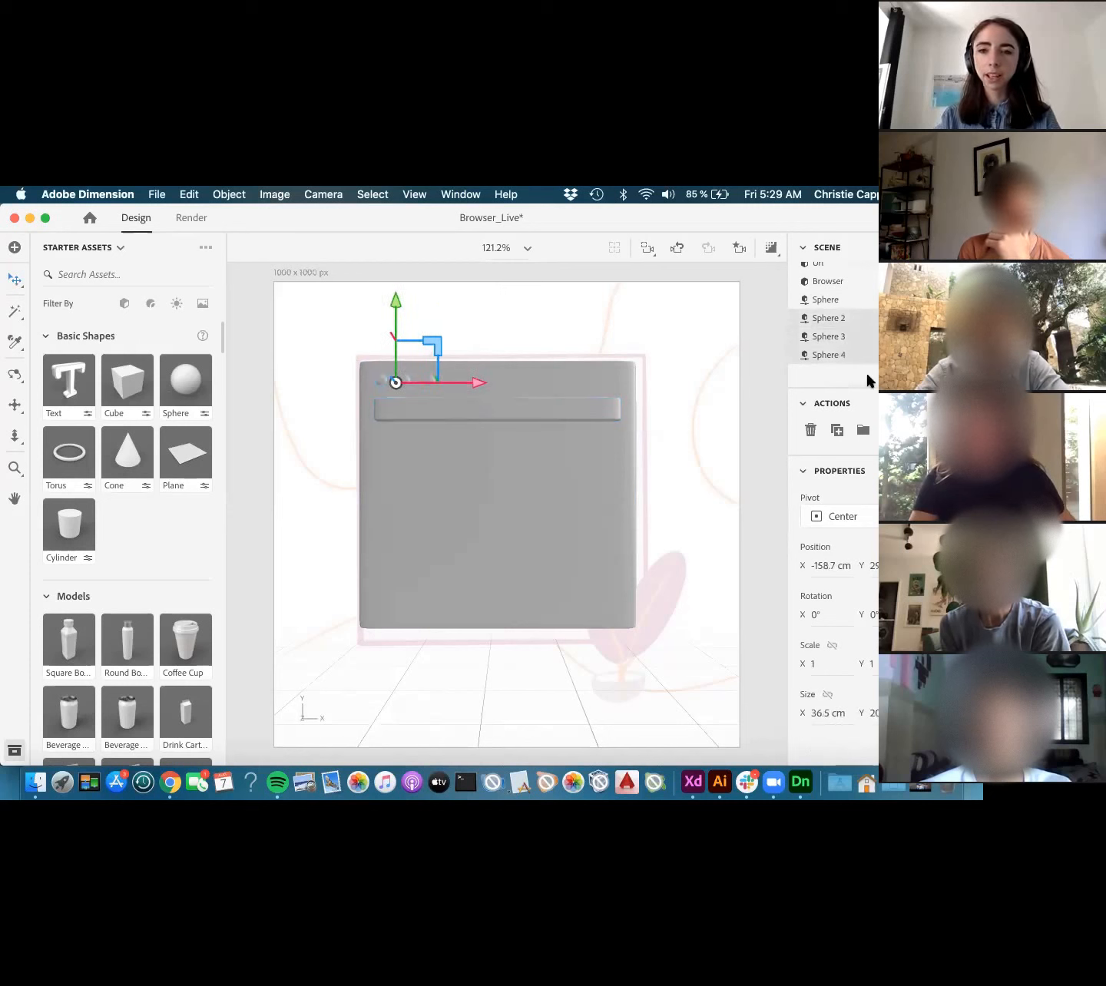
left_click(863, 369)
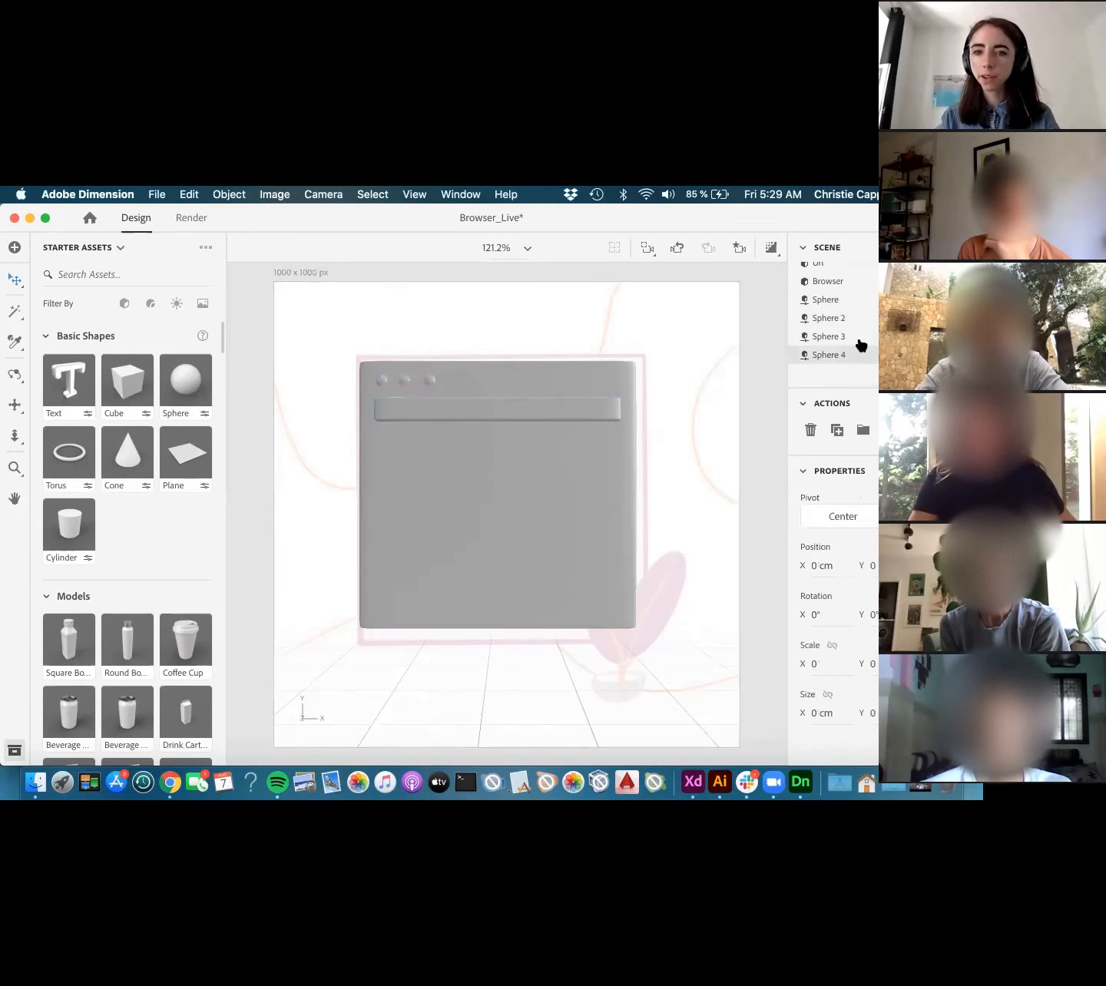
left_click(861, 345)
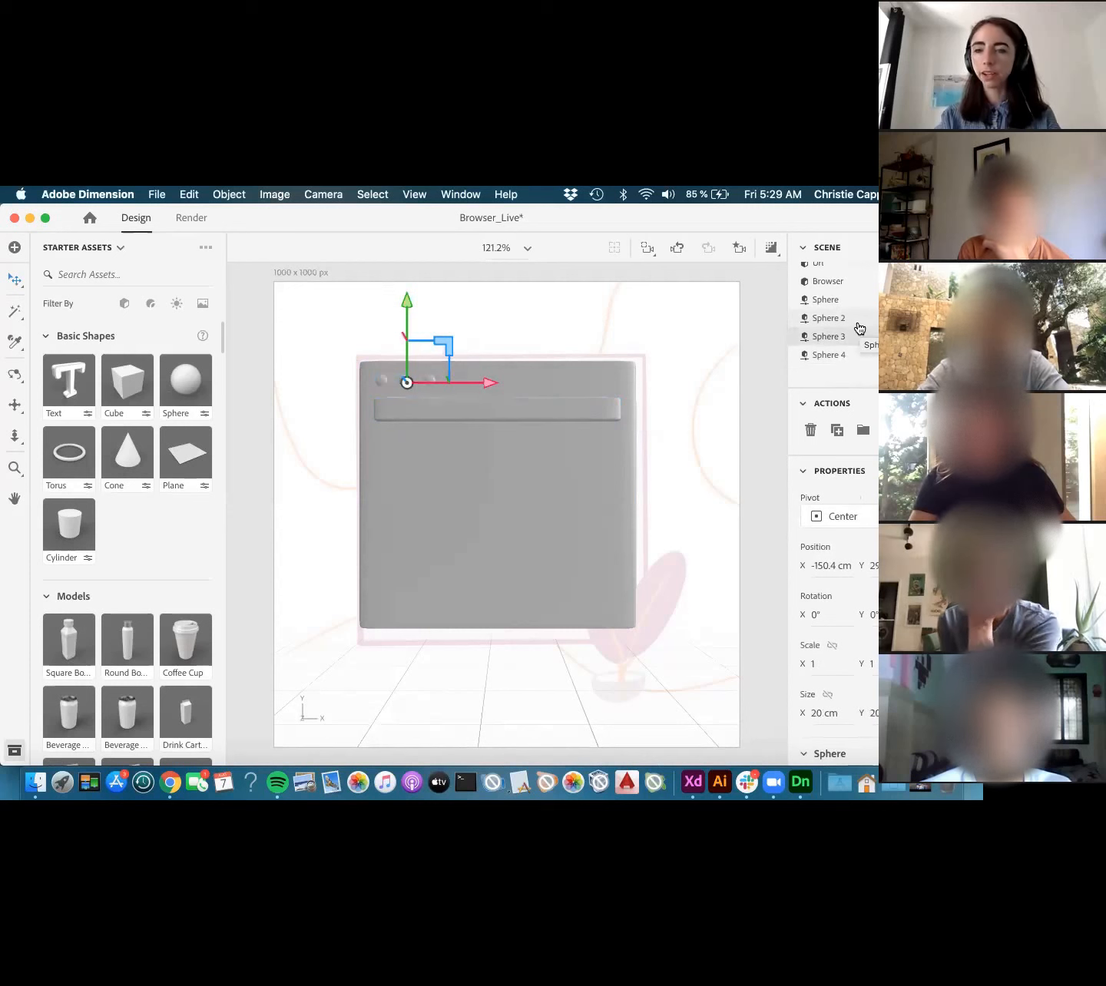
left_click(858, 326)
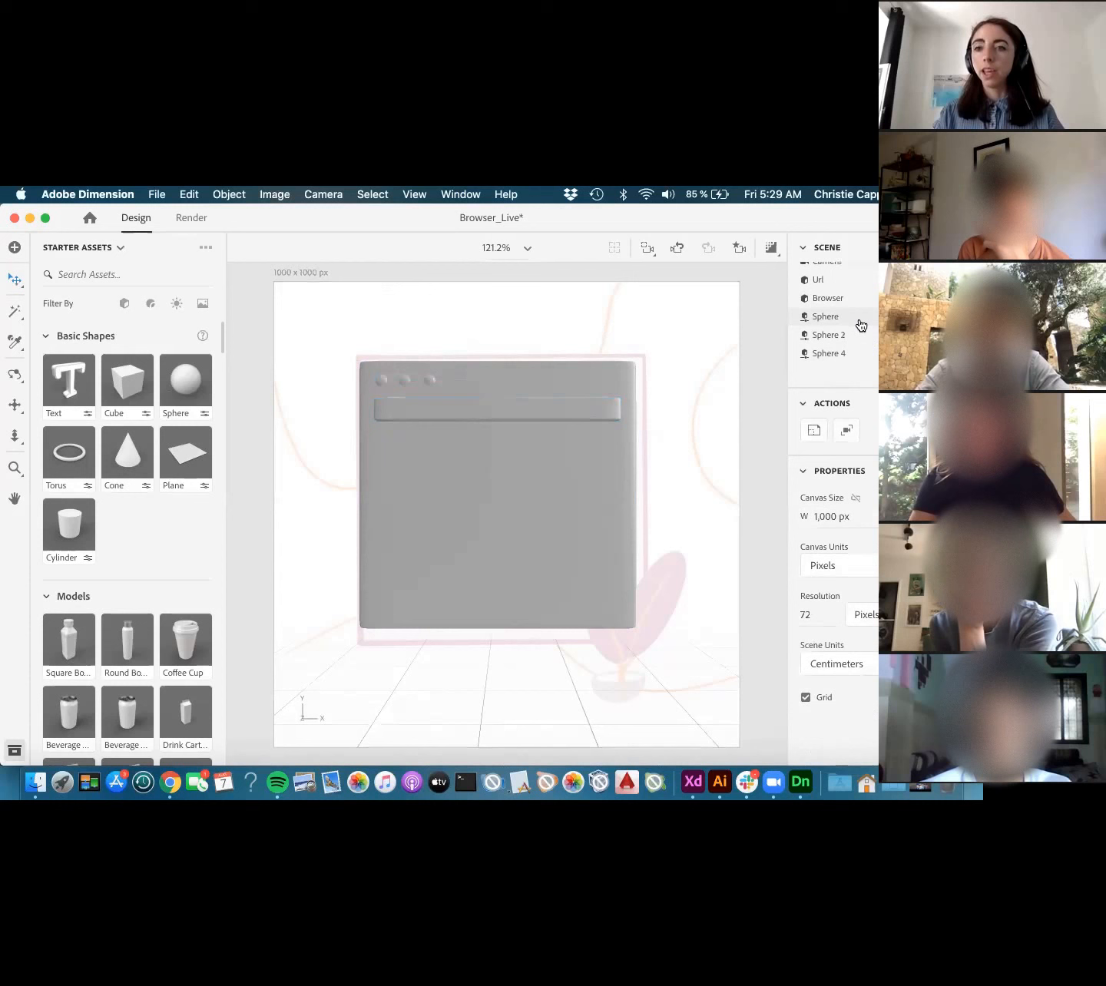
- Group the three remaining small spheres above the narrow bar and rename the group
left_click(861, 352)
key("super+z")
key("super+z")
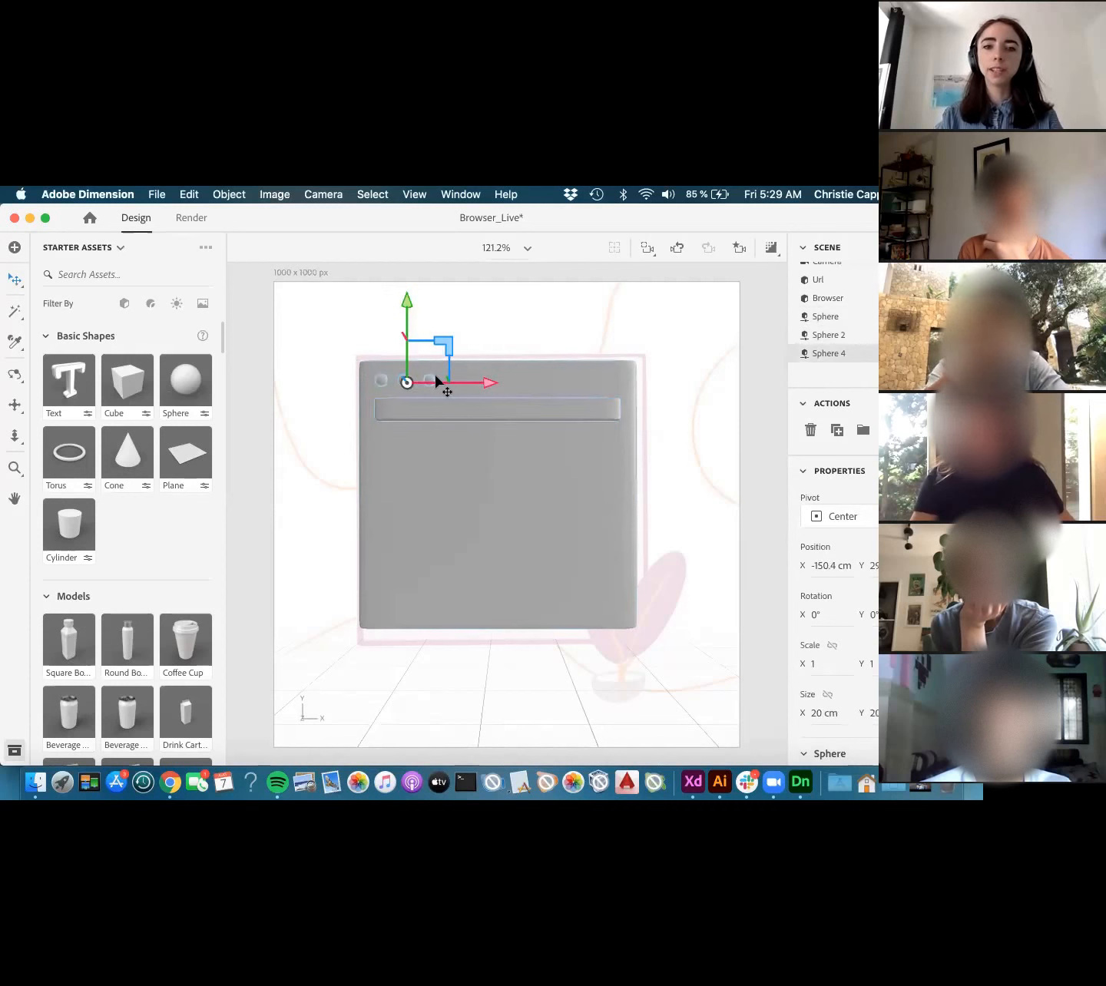
key("super+z")
key("super+z")
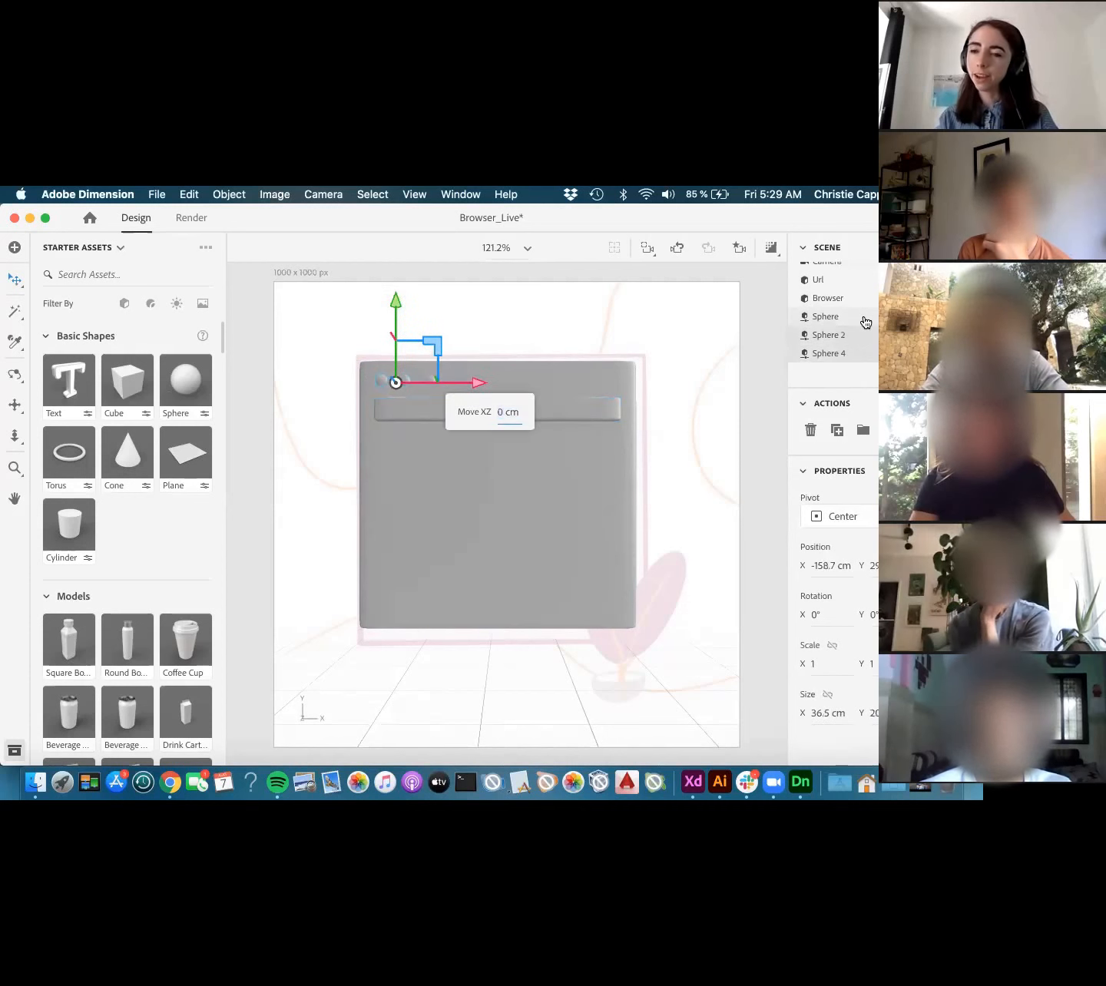
left_click(871, 353)
key("super+z")
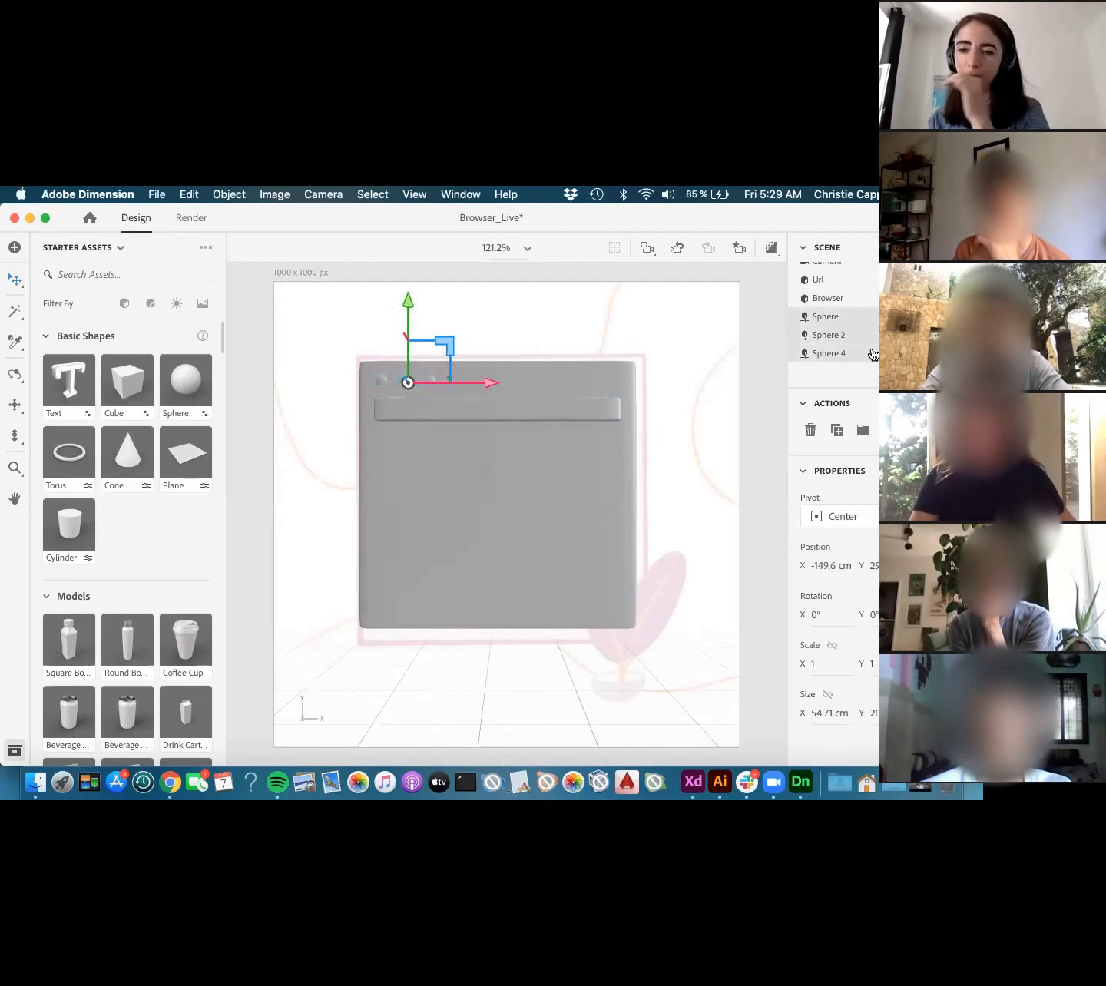
key("super+g")
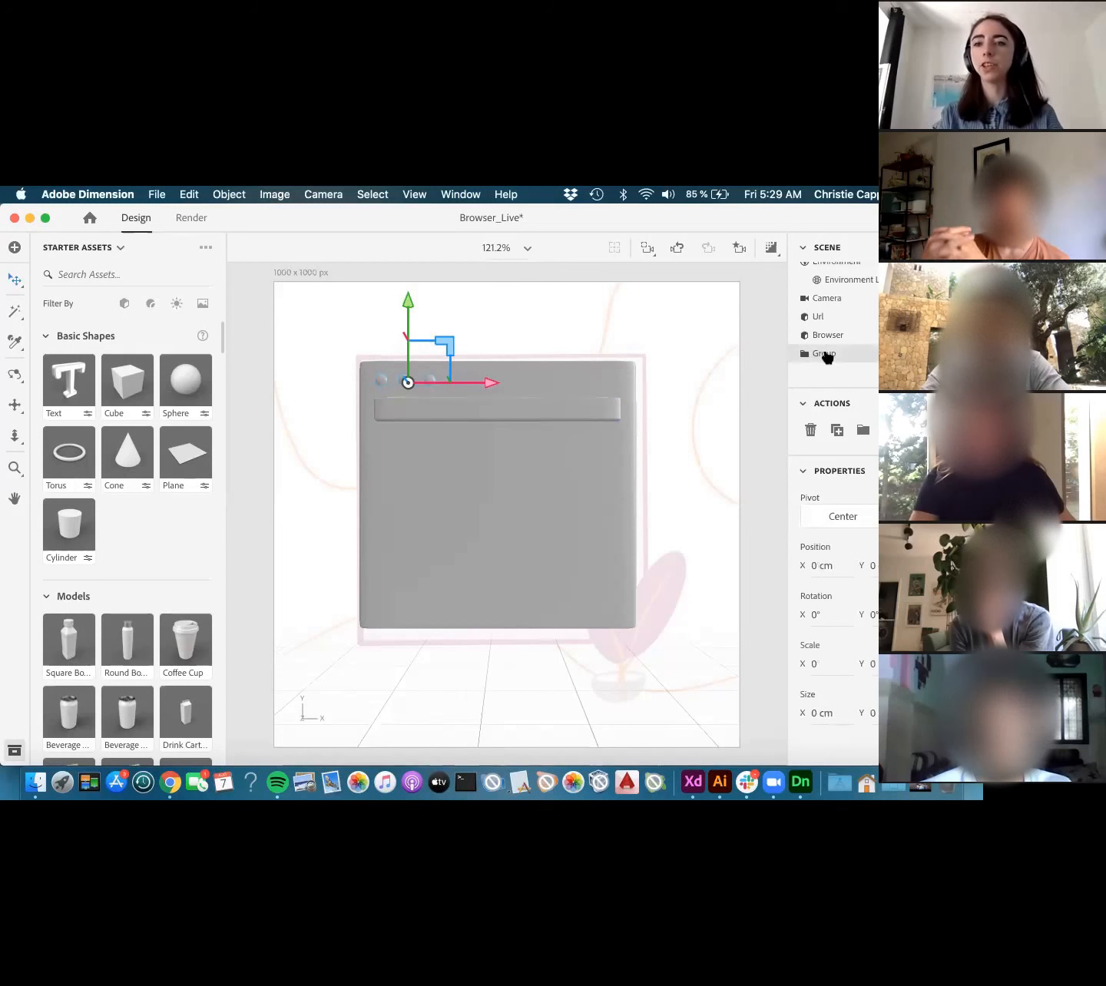
double_click(827, 354)
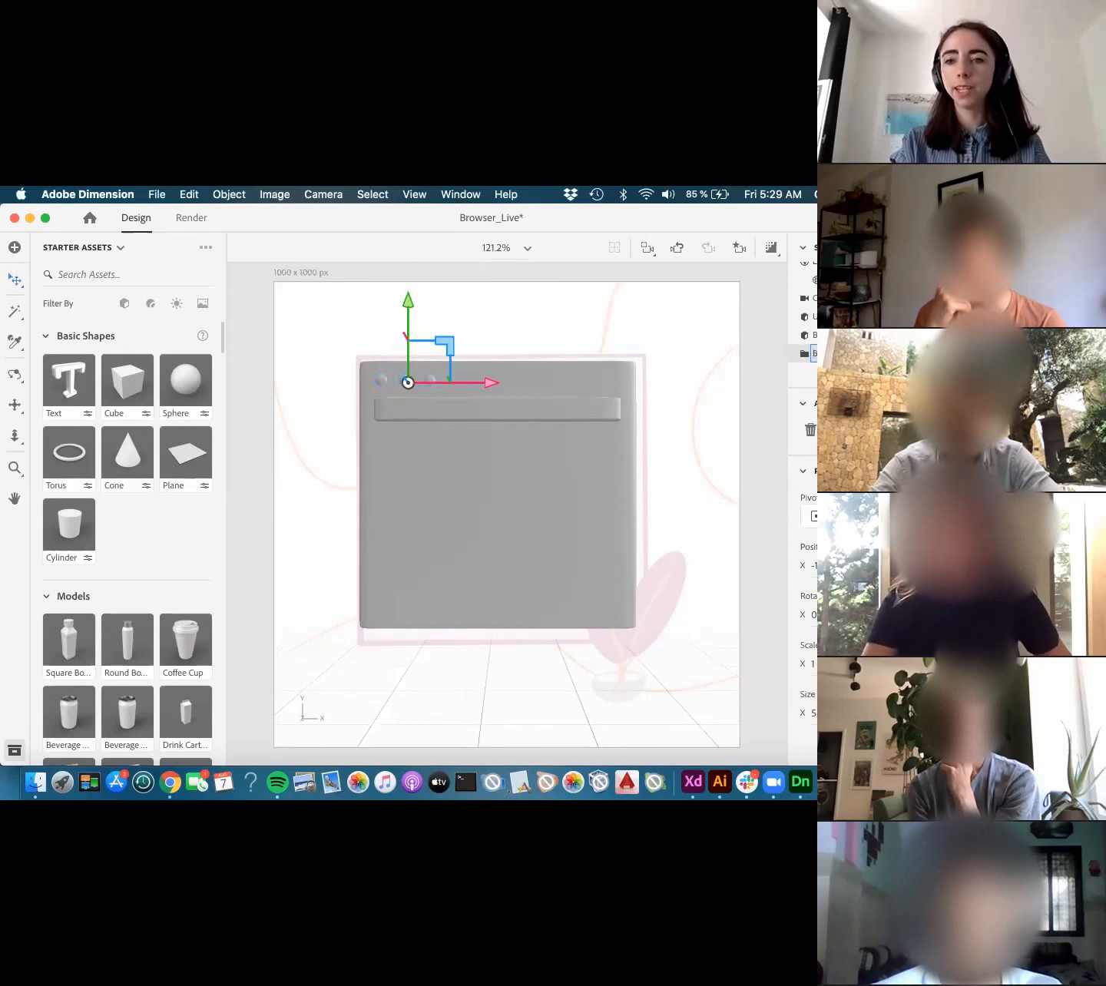
left_click(730, 446)
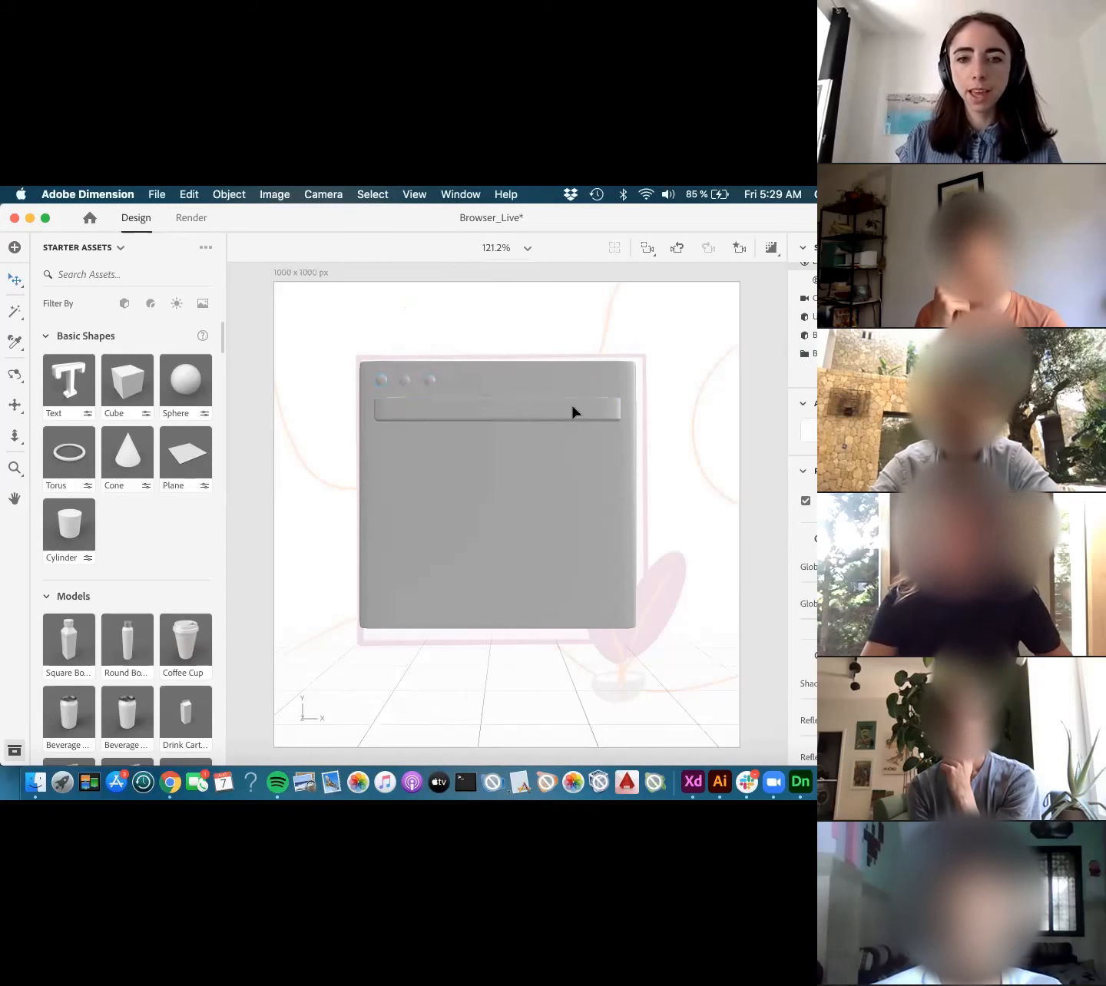
- Scale the Url bar down slightly in height along the Y axis and deselect it
left_click(577, 413)
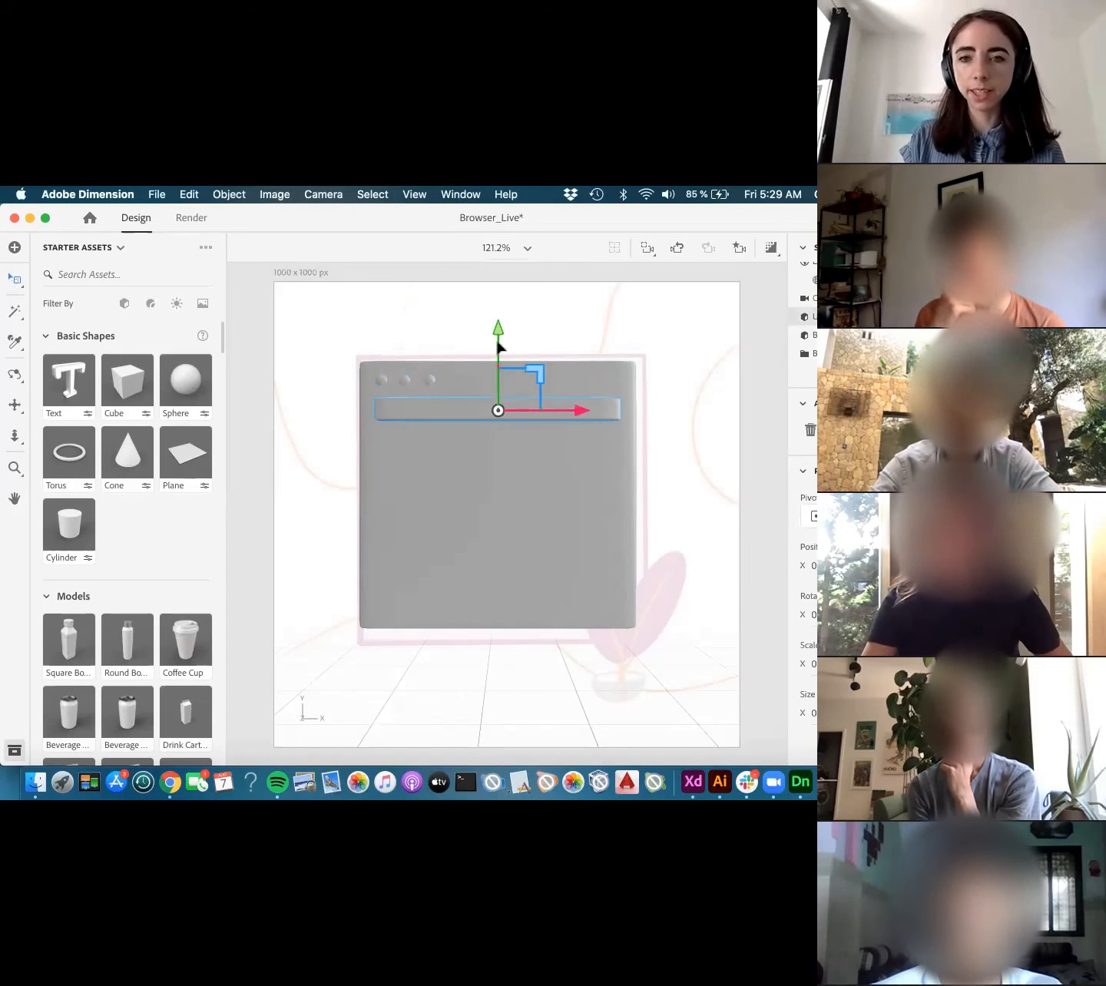
key("s")
left_click_drag(497, 340, 496, 341)
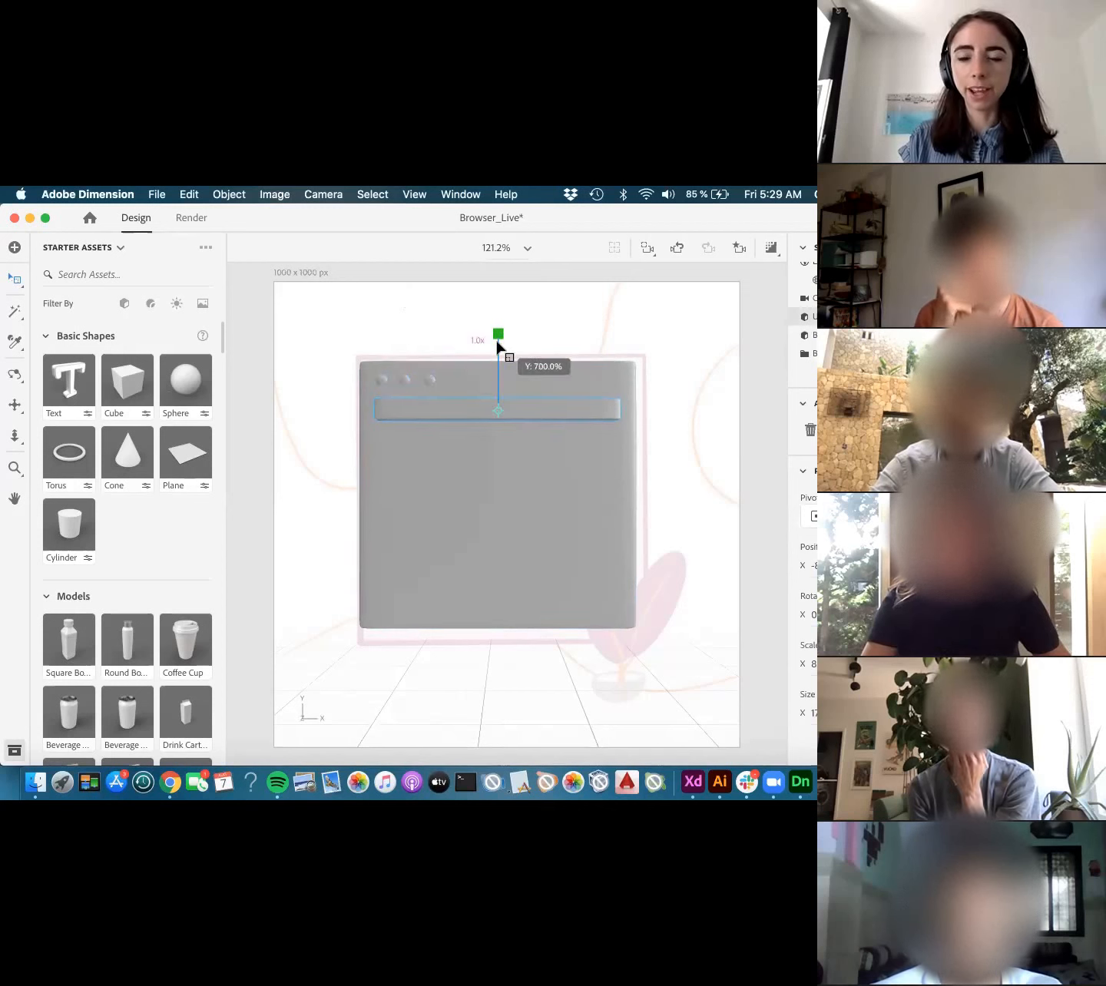
left_click_drag(498, 343, 499, 343)
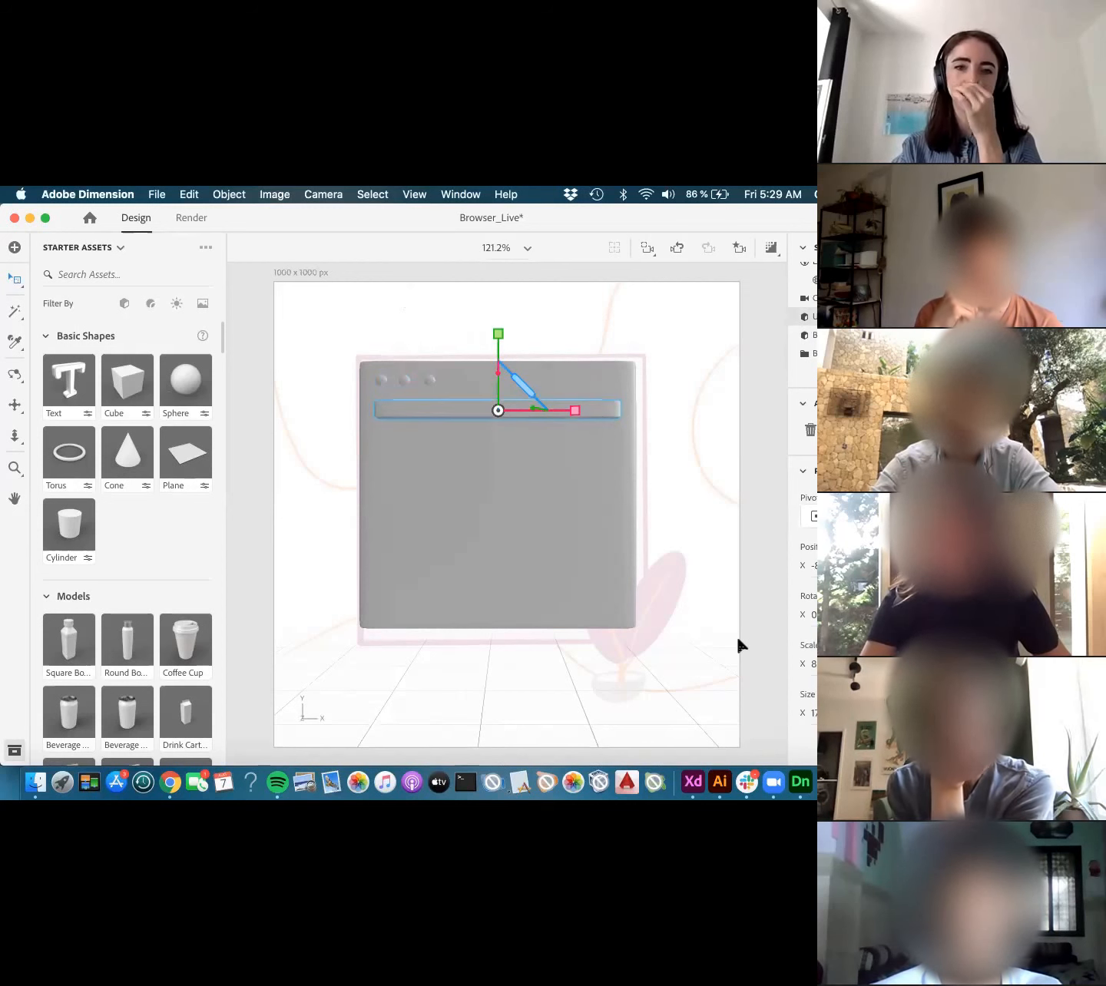
left_click(814, 266)
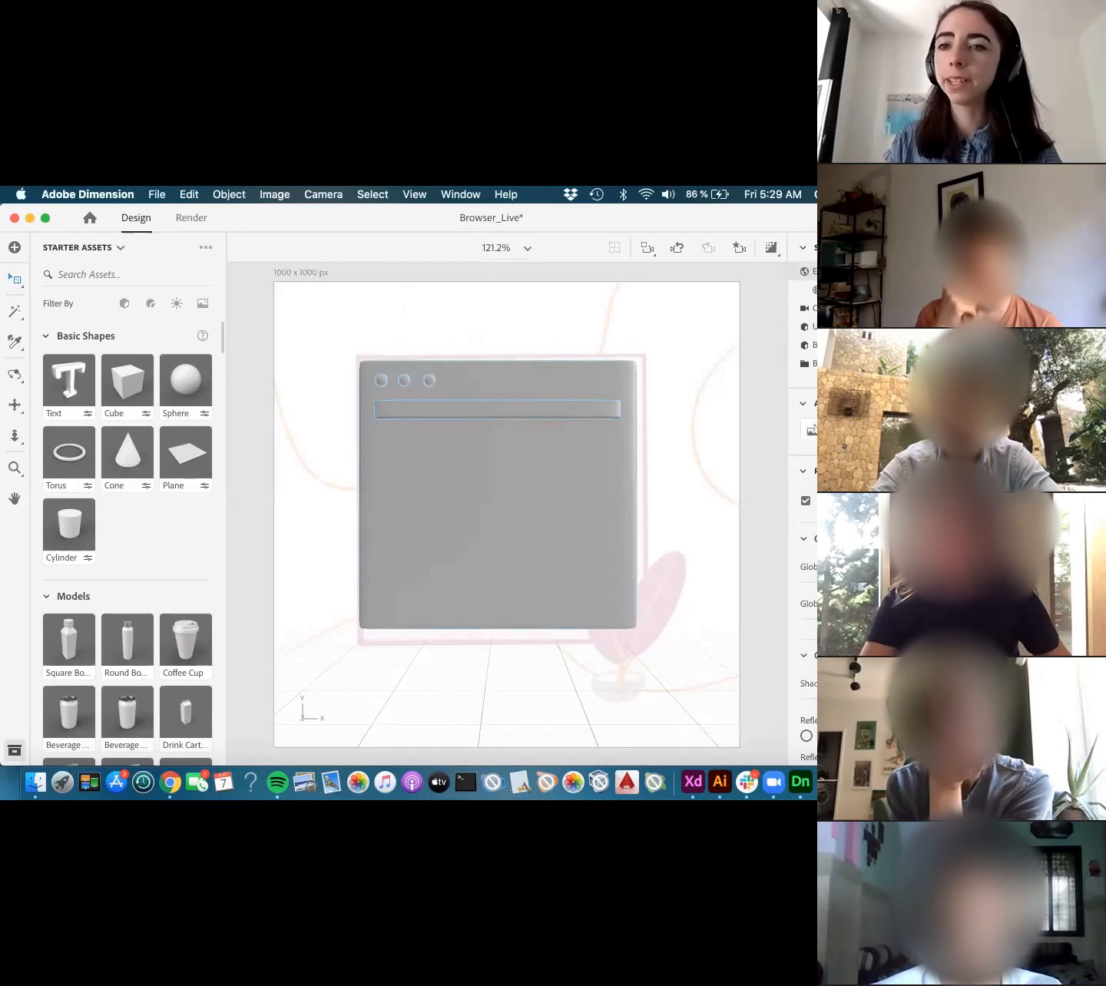
- Group the Url bar, the Browser panel and the sphere group together, and save the file
left_click(537, 409)
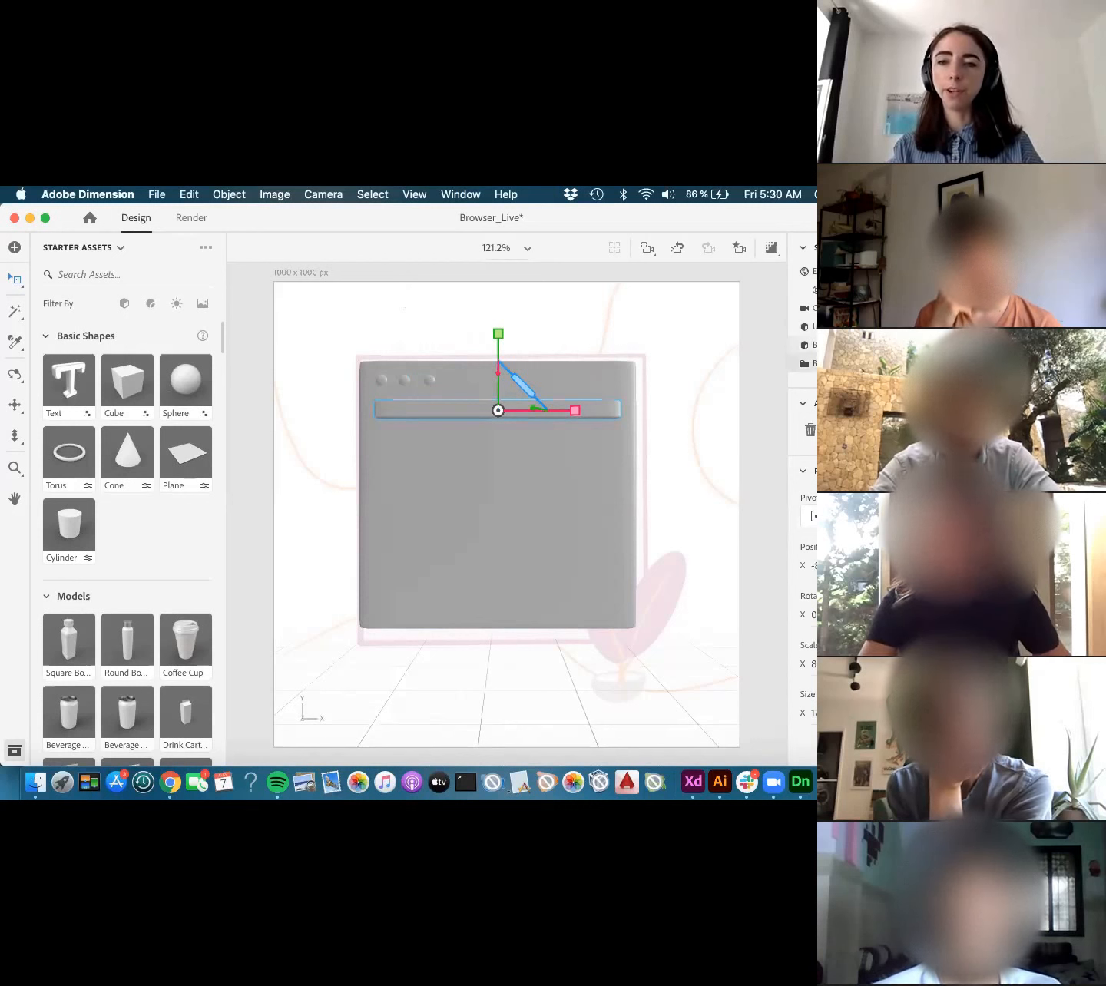
left_click(808, 345)
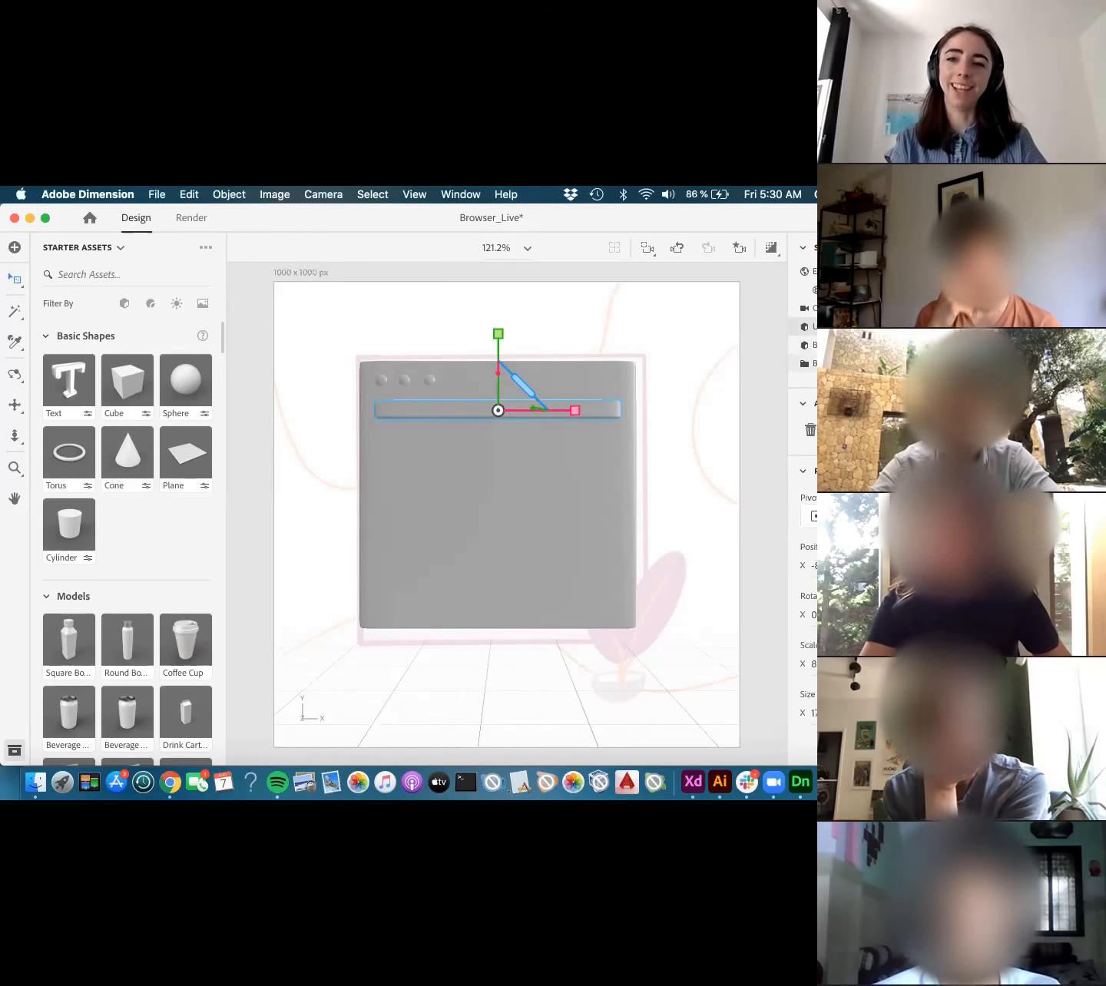
left_click(814, 363, "shift")
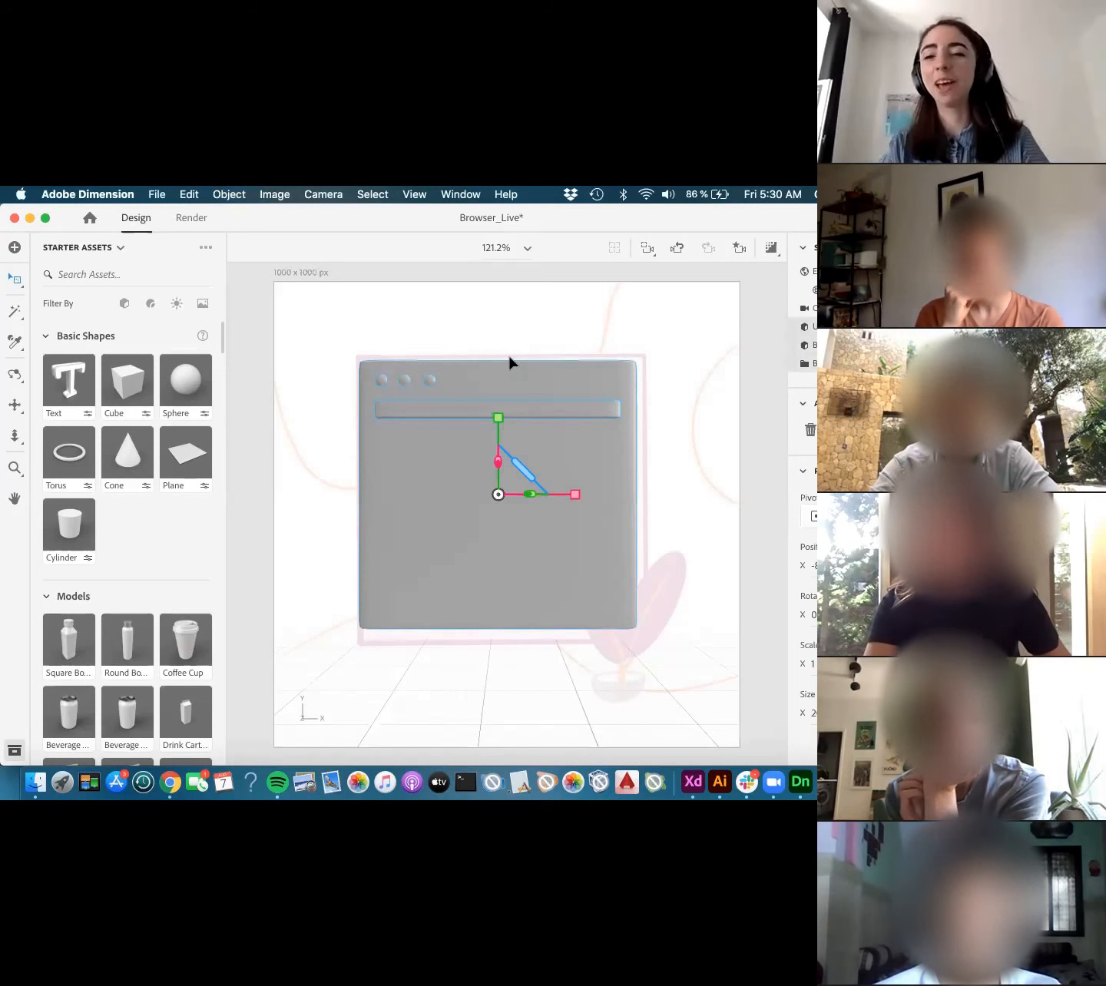
key("super+g")
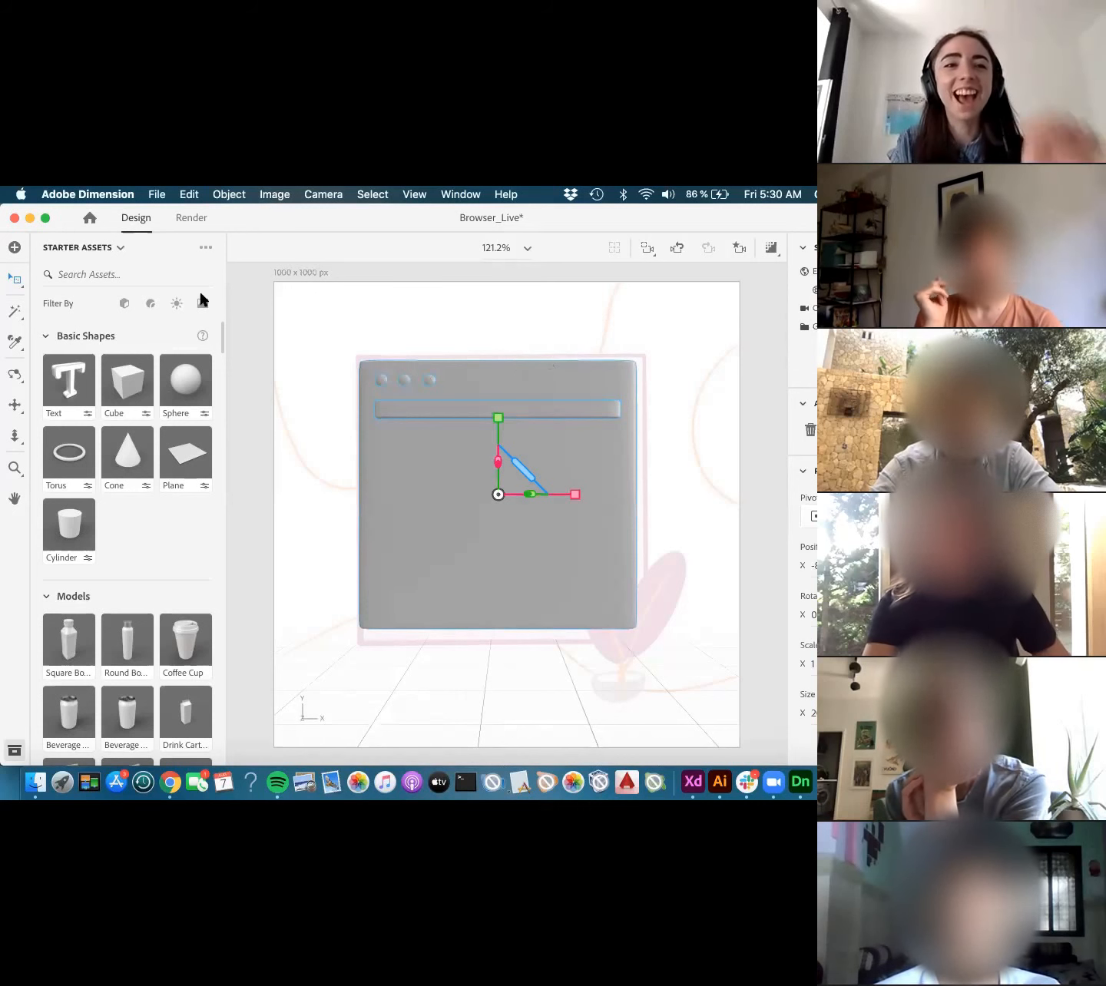
key("super+s")
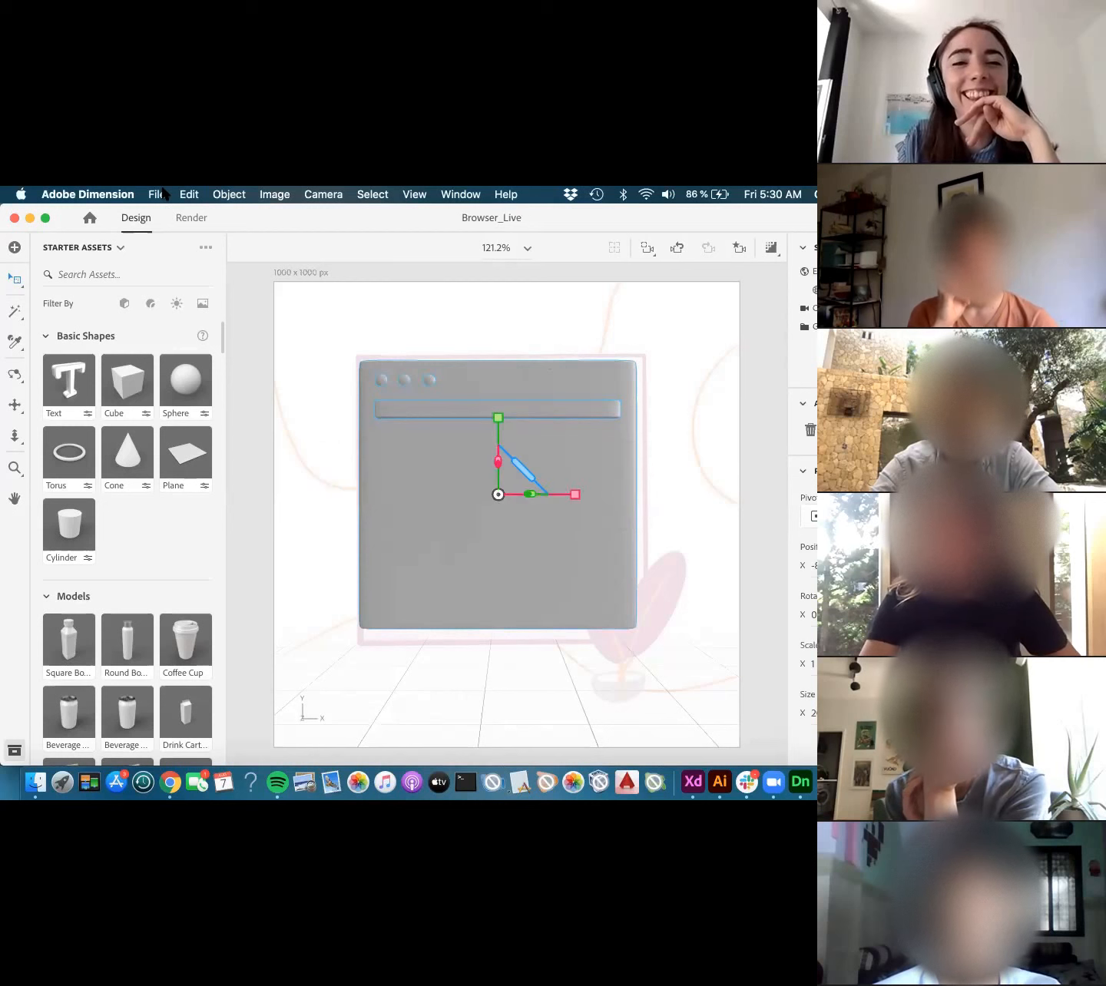
- Open the recent file Browser.dn and filter the starter assets to show only materials
left_click(156, 193)
mouse_move(196, 256)
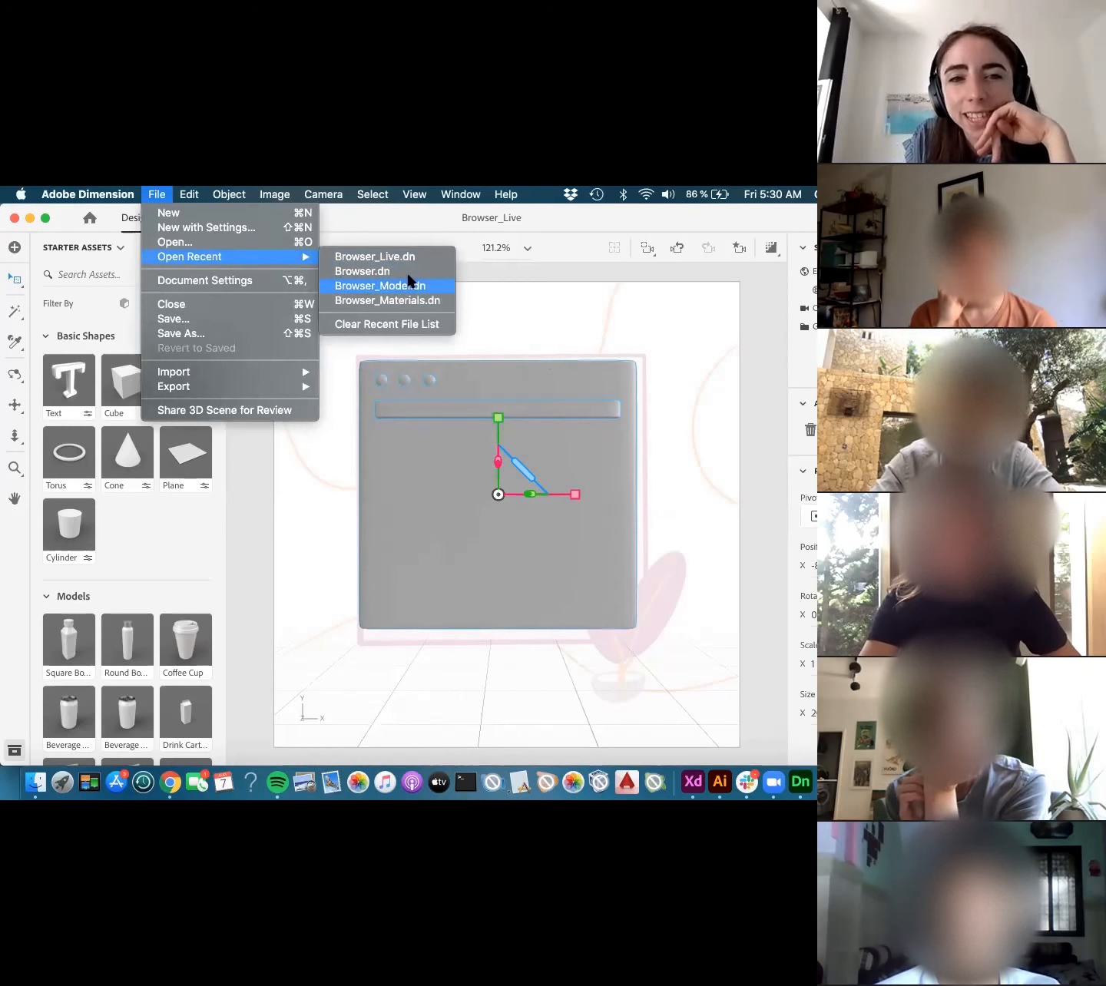
left_click(405, 272)
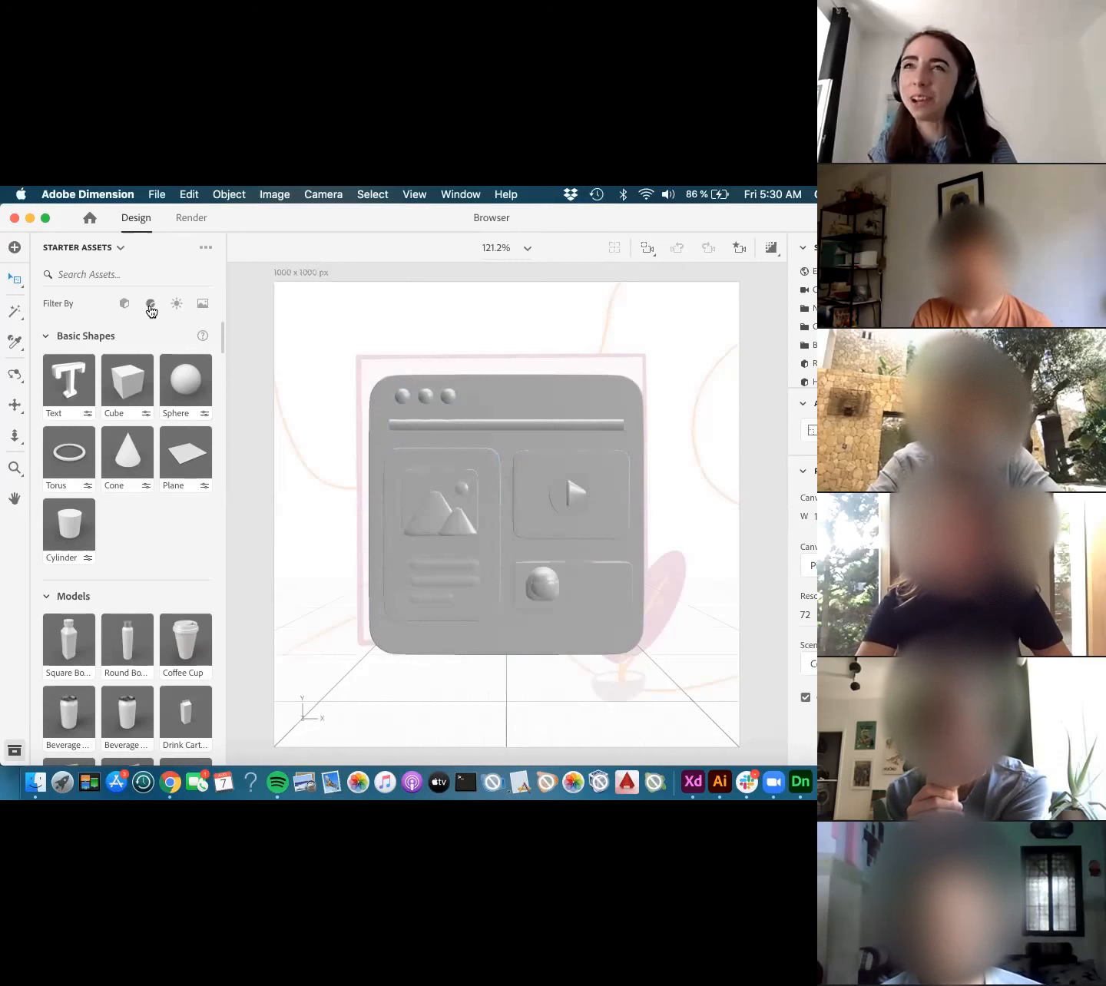
left_click(151, 306)
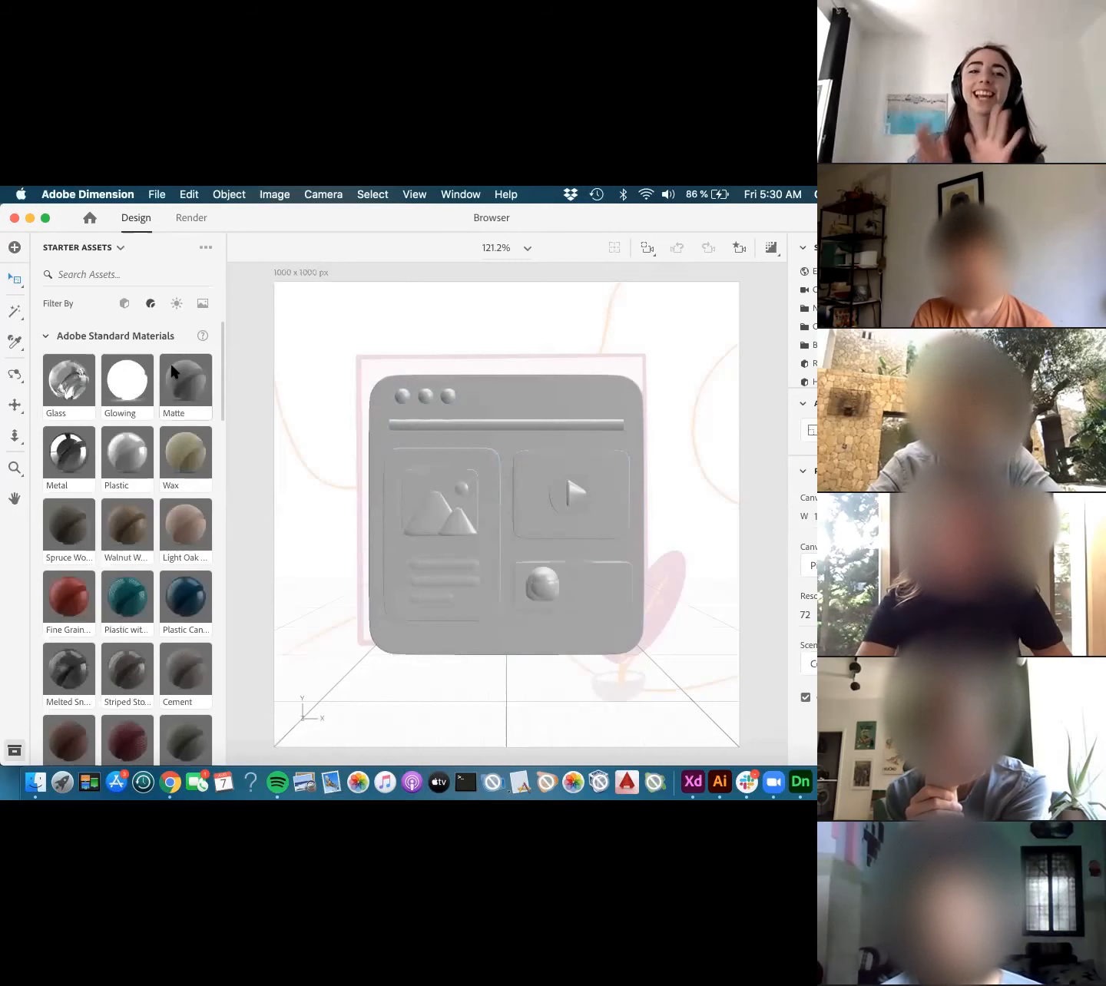
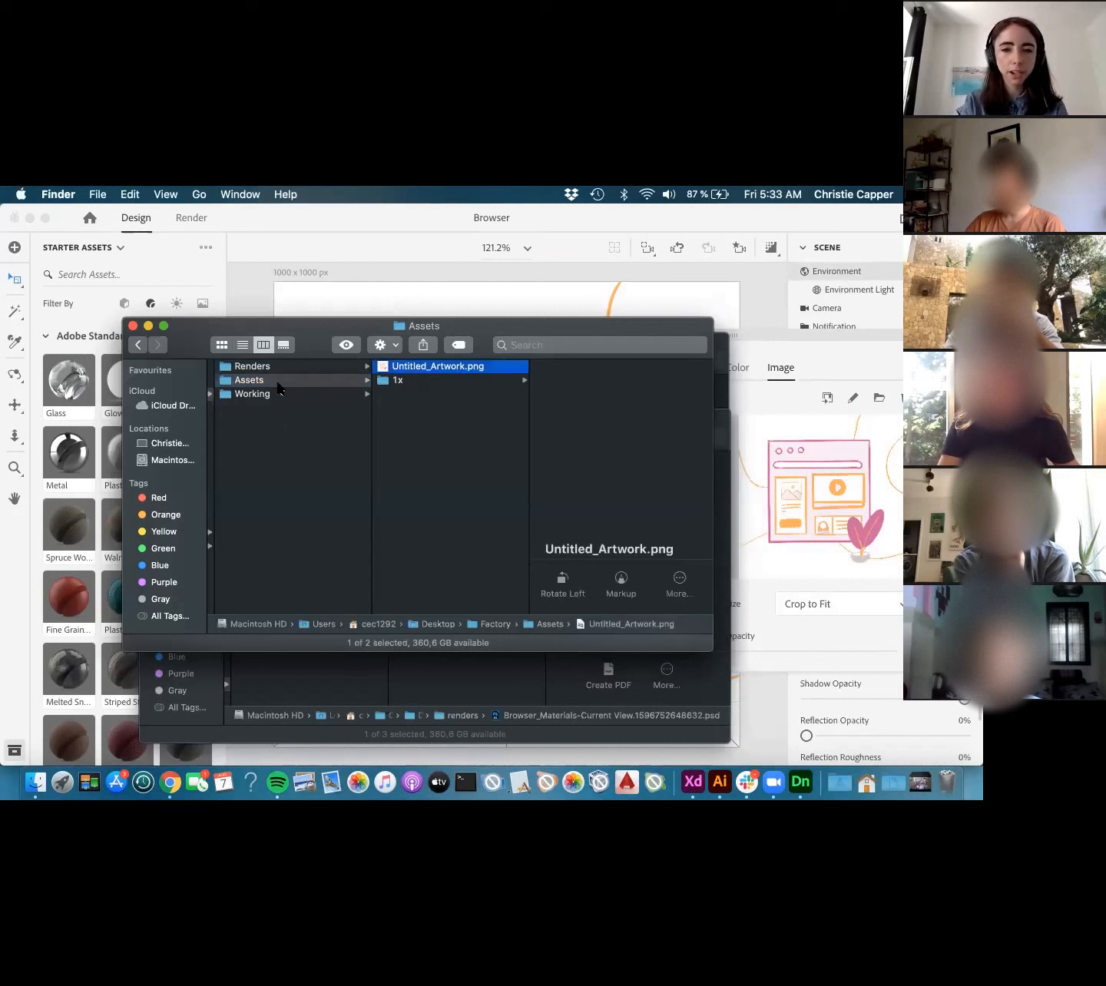
- Replace the environment's background image with the orange gradient image from the project's assets, and turn off the render preview
key("Right")
key("Down")
left_click(428, 367)
left_click_drag(827, 434, 827, 435)
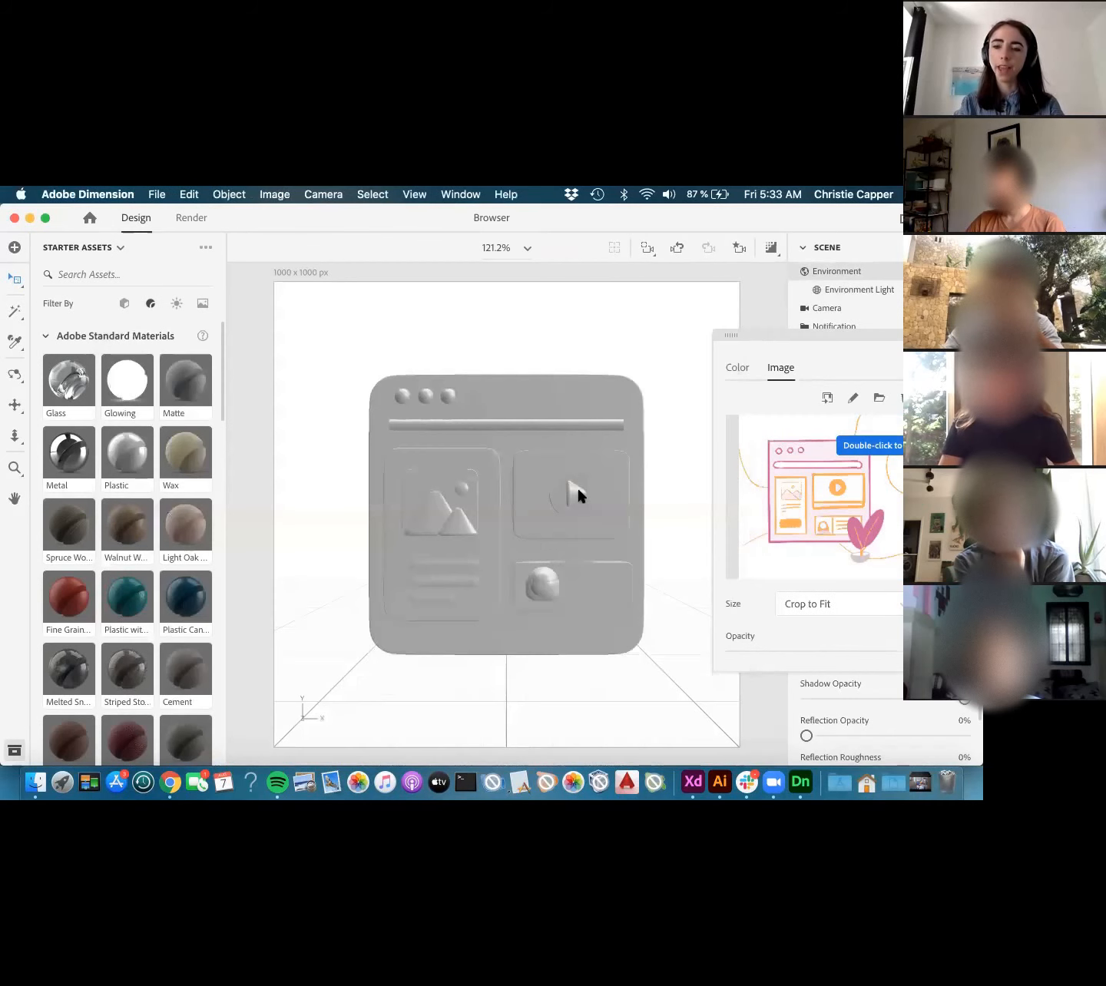
left_click(685, 566)
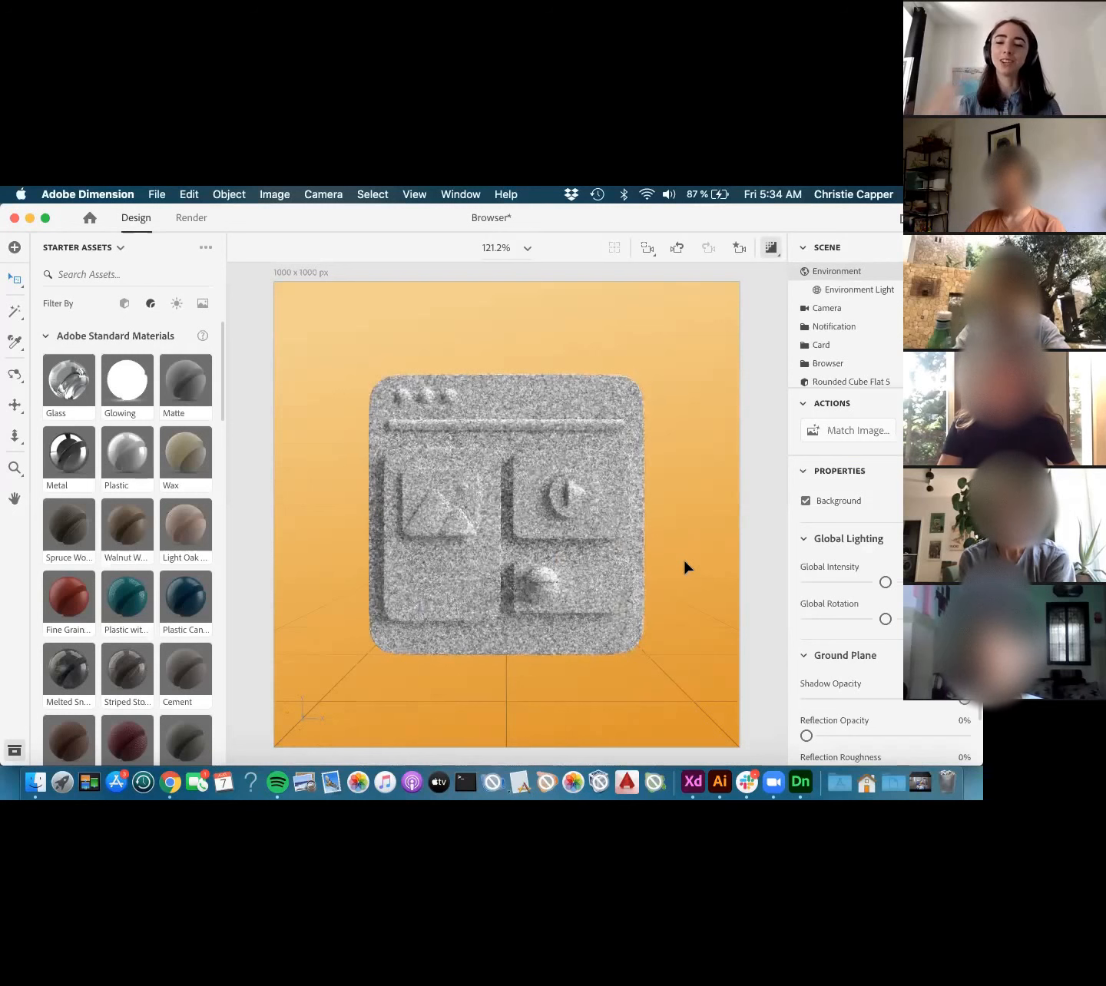
key("backslash")
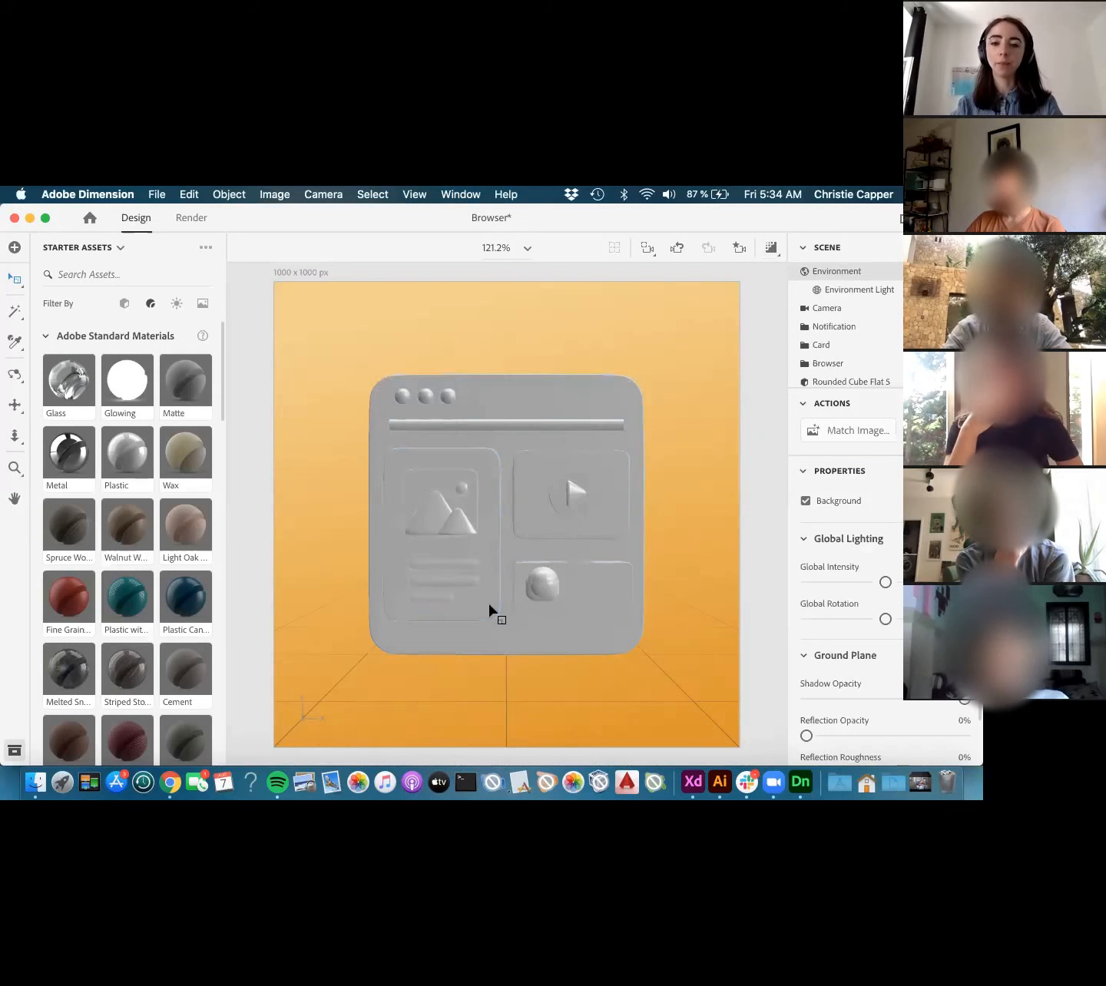
- Apply the Striped Glossy Paper substance material to the tall card behind the image placeholder and text lines
left_click(392, 565)
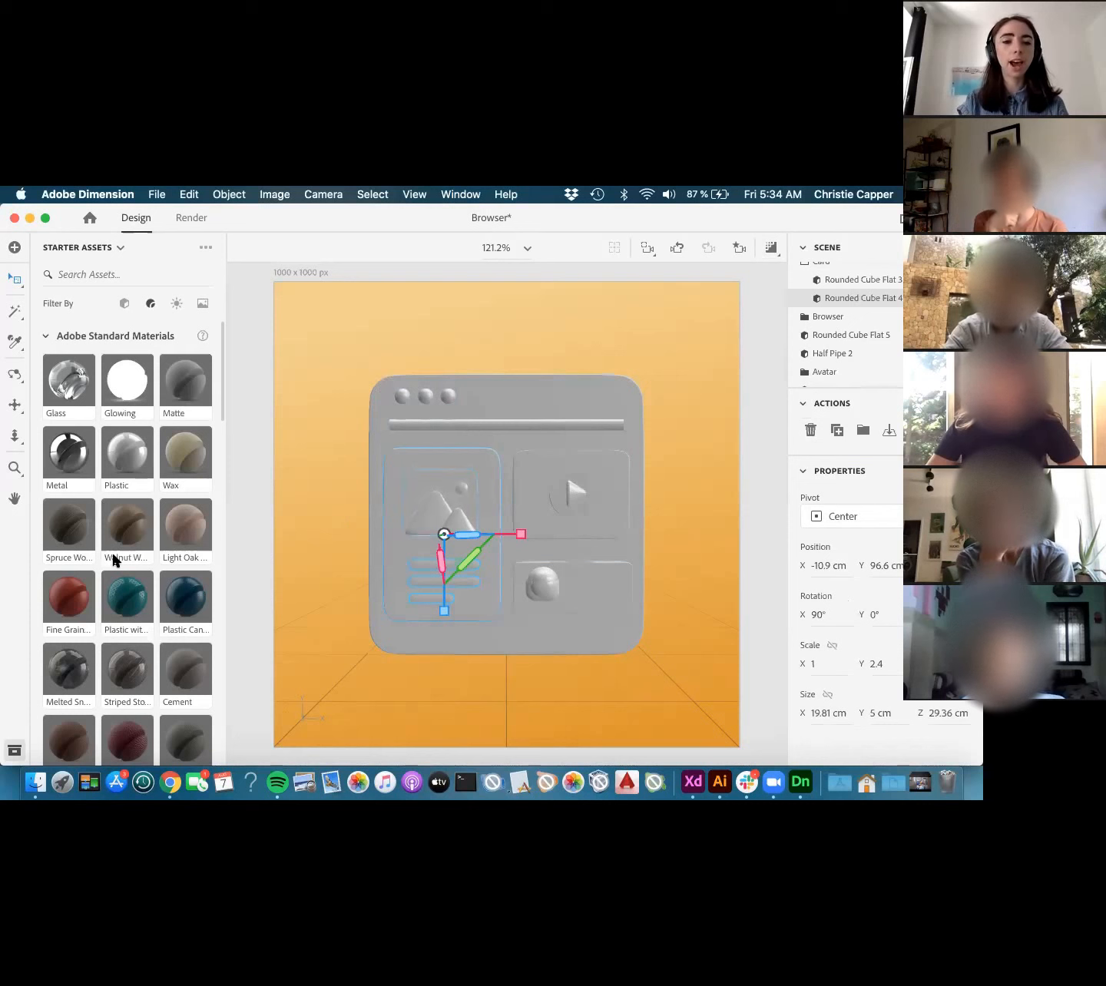
scroll(113, 560, "down", 10)
scroll(113, 561, "down", 3)
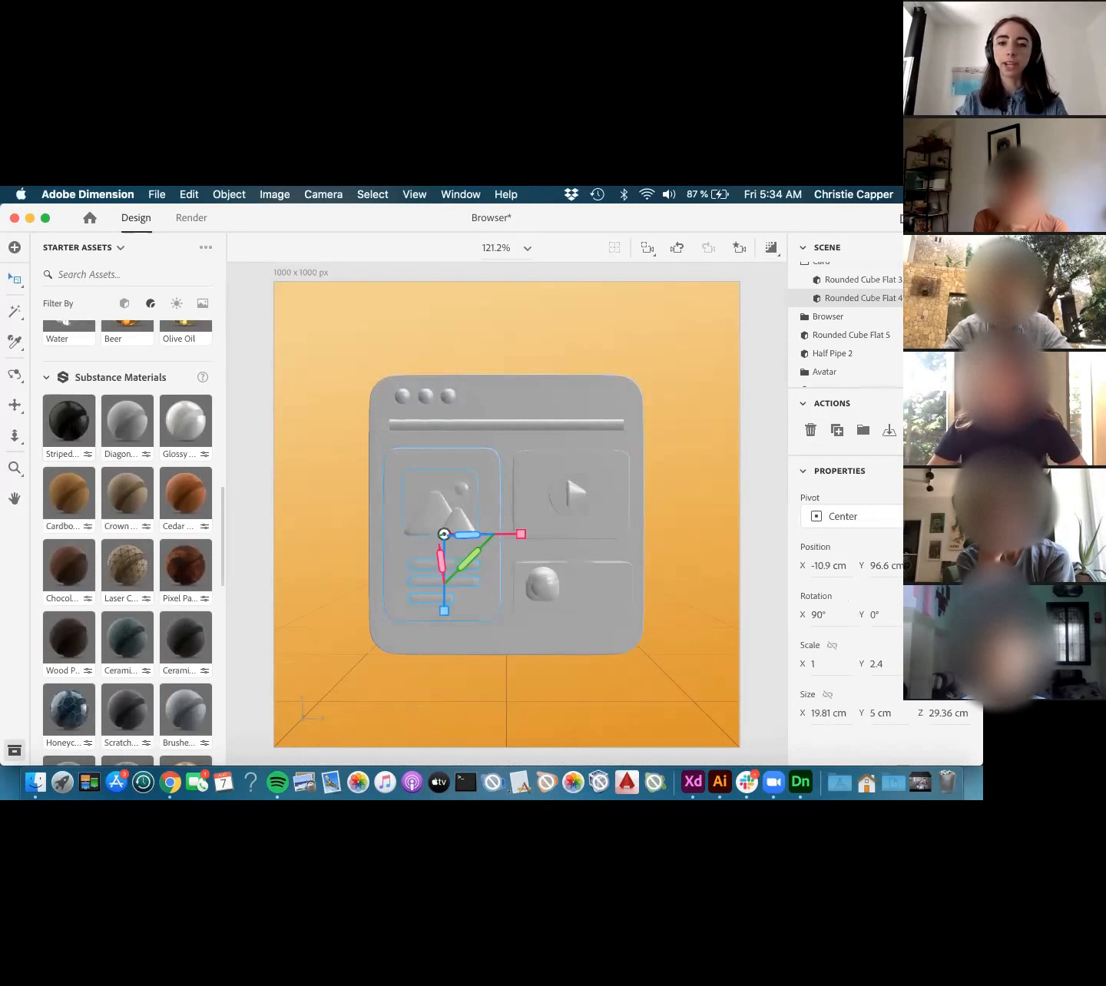
left_click(142, 422)
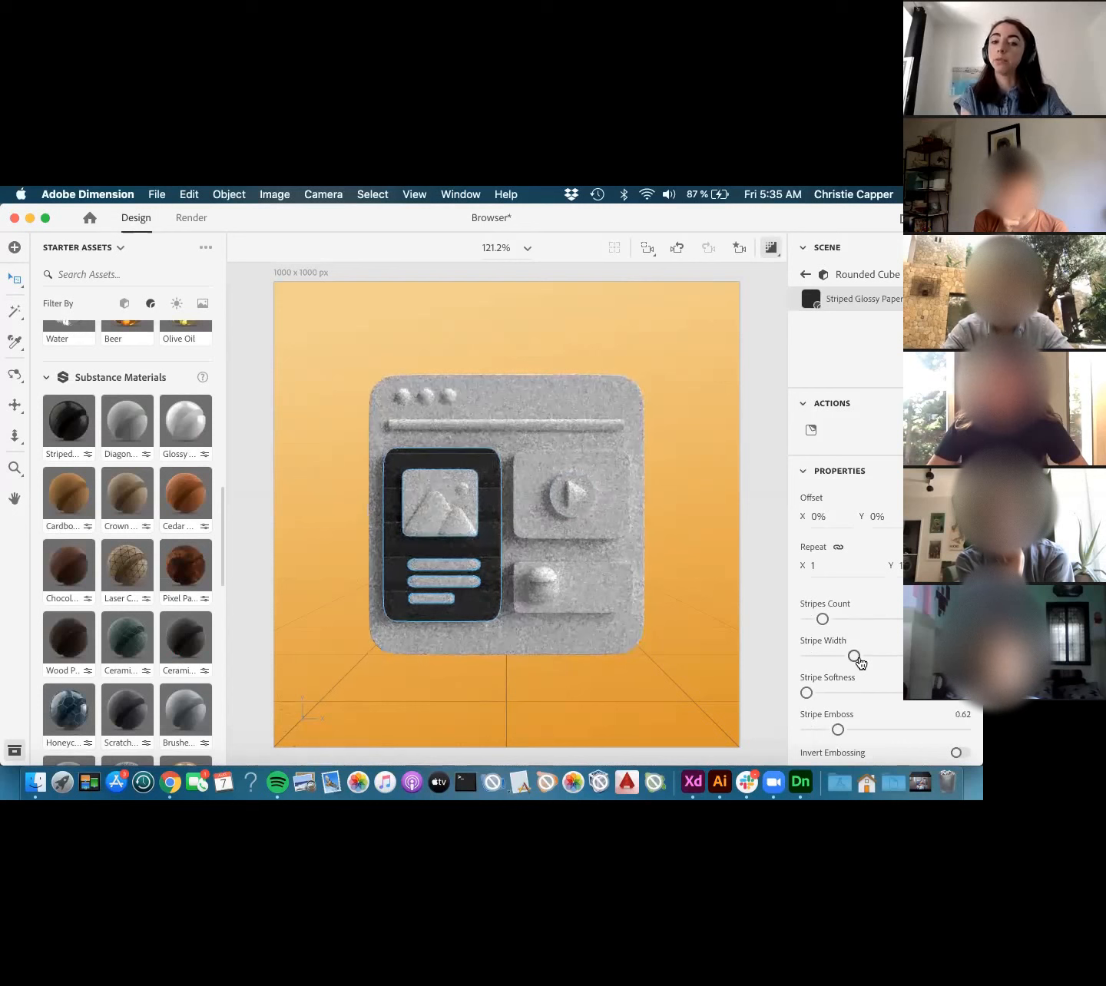
- Increase the stripe width and the stripes count of the tall card's Striped Glossy Paper material
left_click(858, 658)
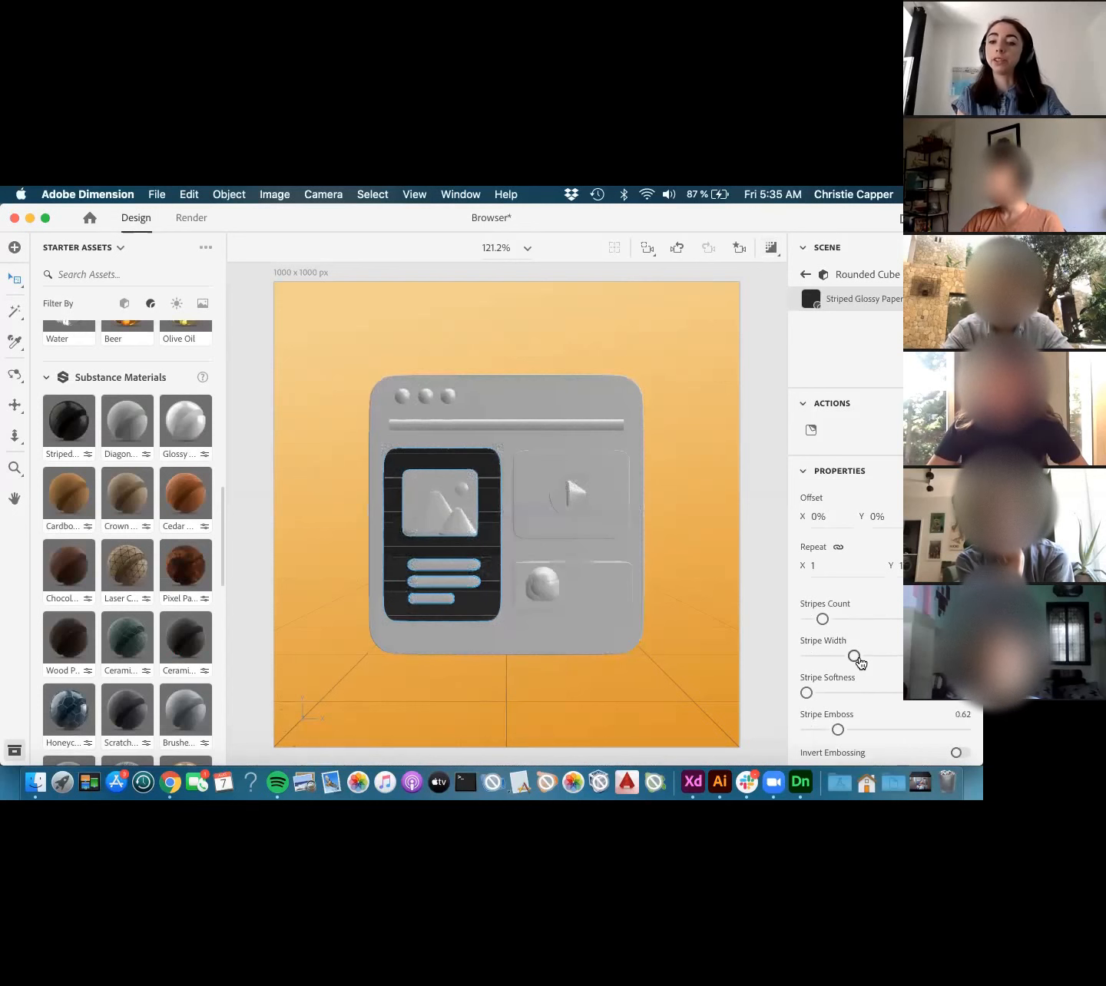
left_click_drag(847, 660, 940, 652)
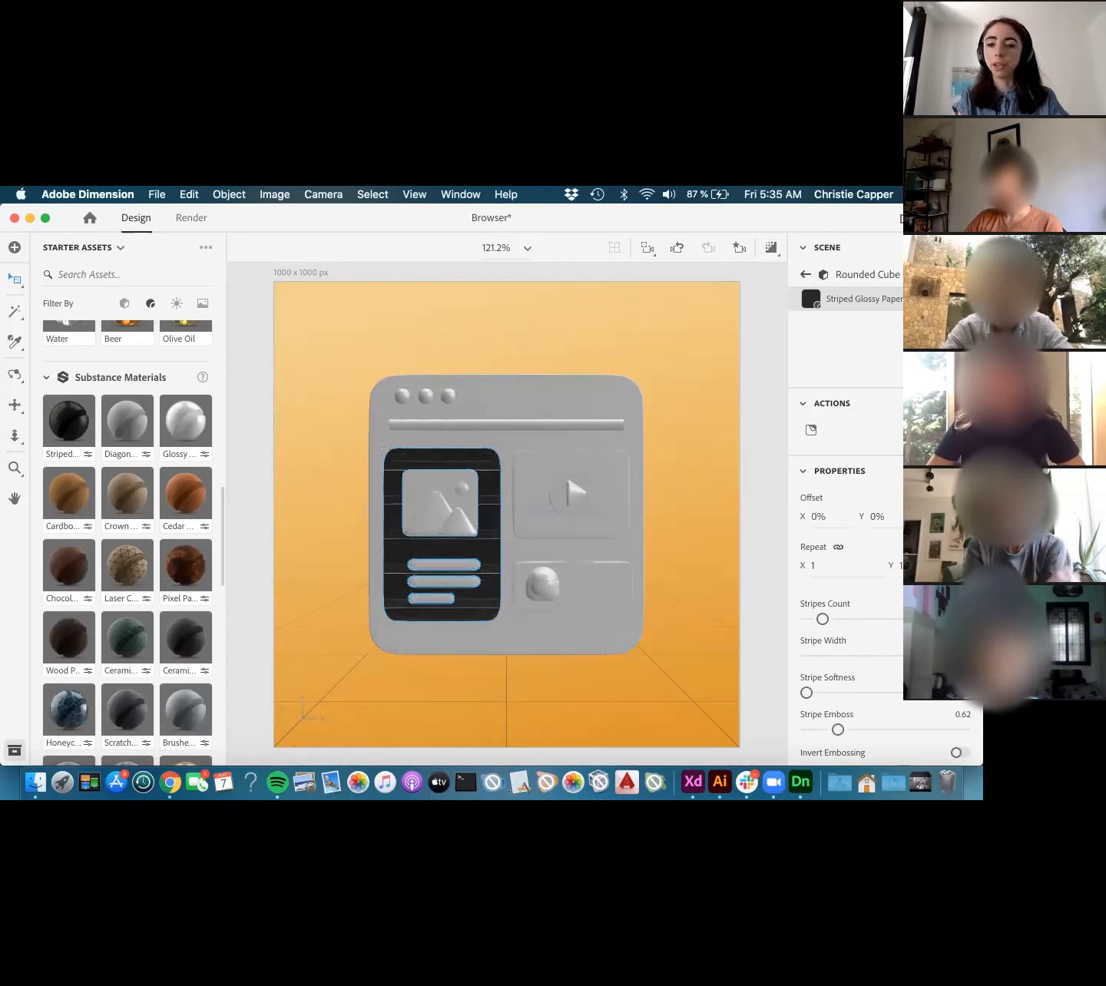
left_click_drag(823, 619, 871, 625)
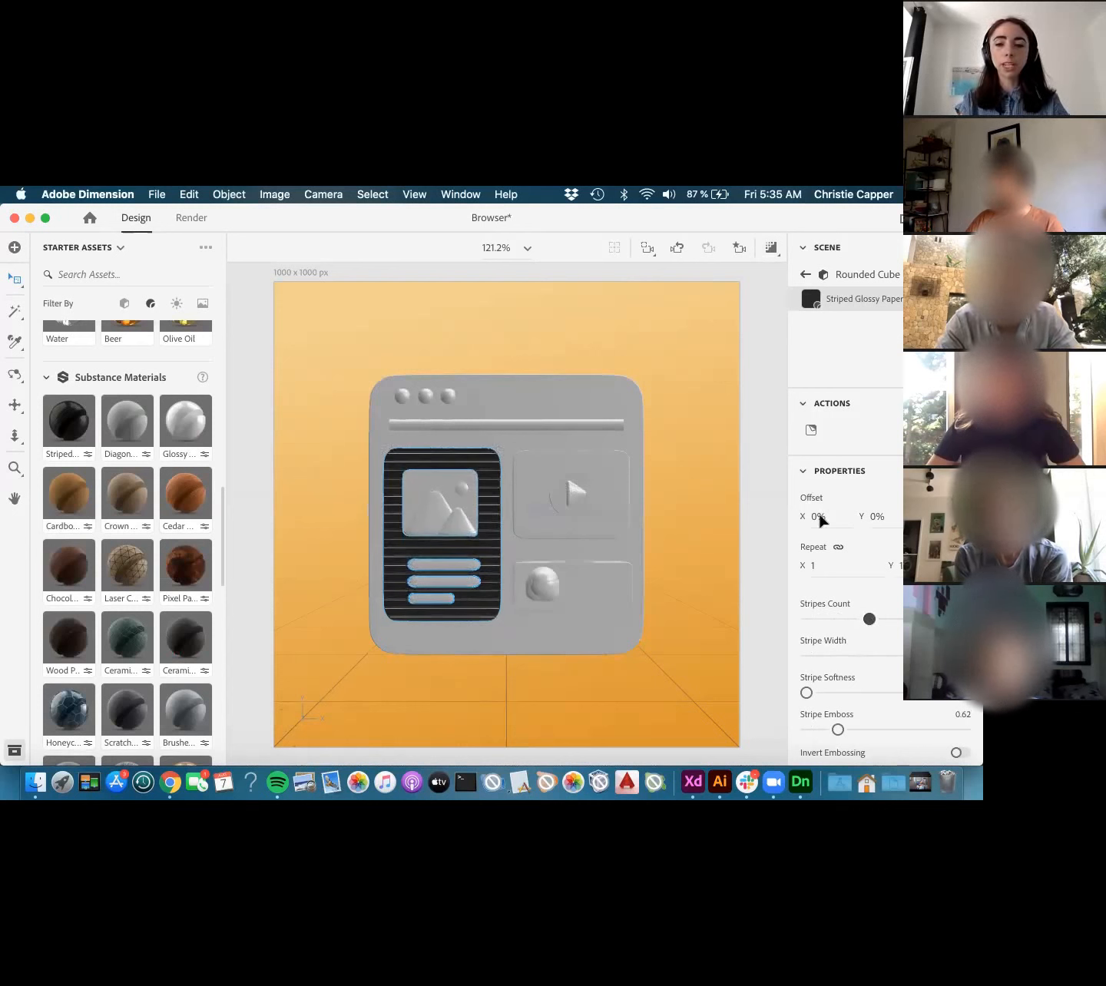
- Replace the tall card's material with Glossy Paper
left_click(191, 429)
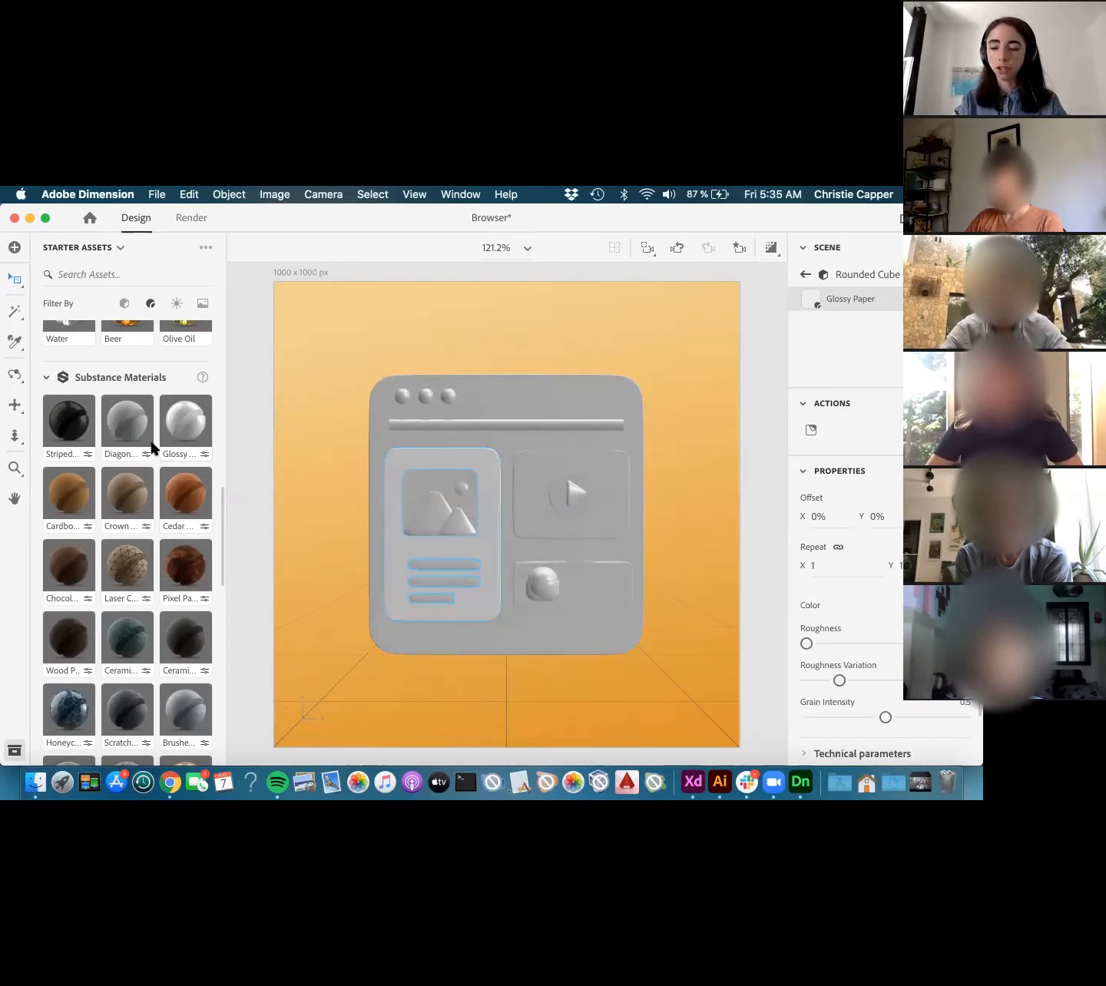
- Switch to Illustrator and copy the hex colour of the off-white swatch in the palette above the browser sketch
left_click_drag(562, 478, 561, 478)
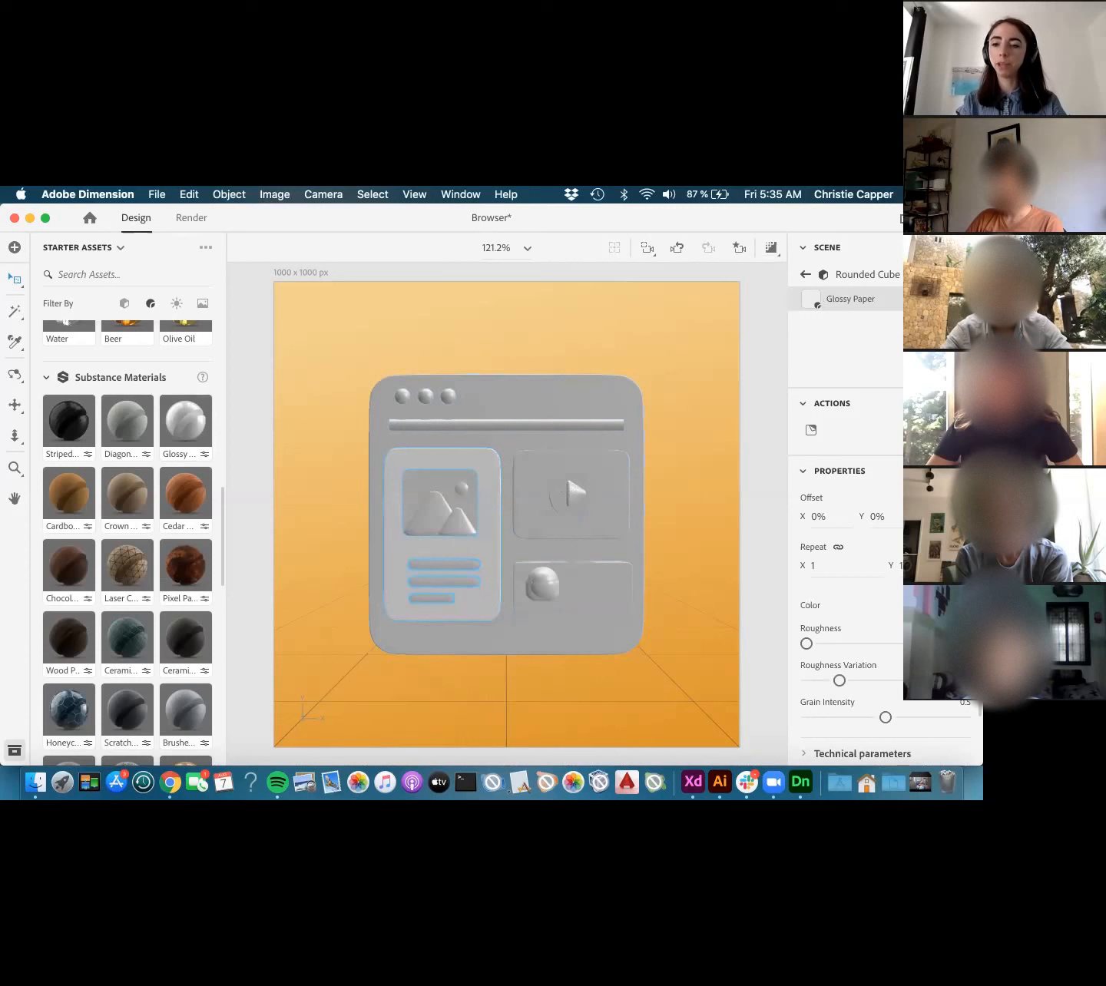
scroll(895, 587, "down", 1)
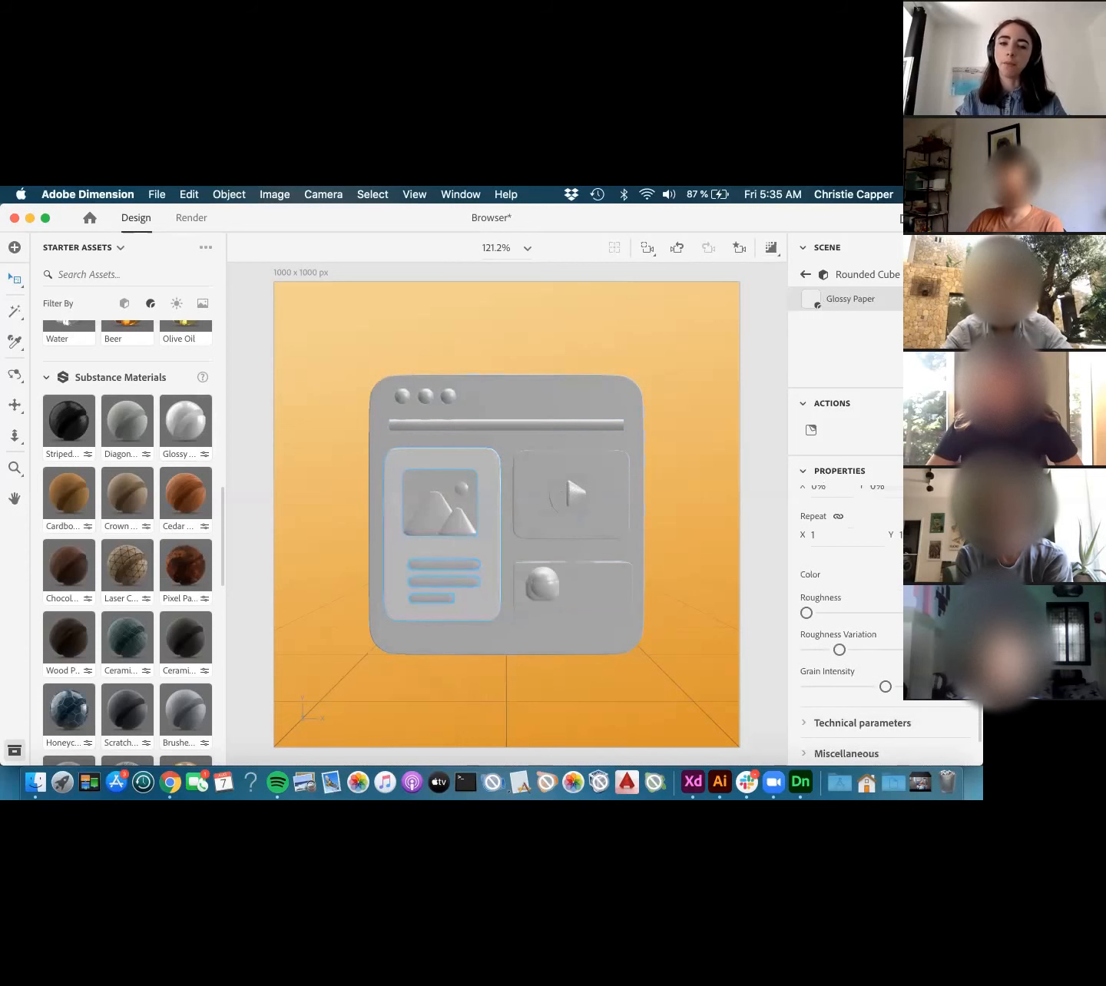
key("super+Tab")
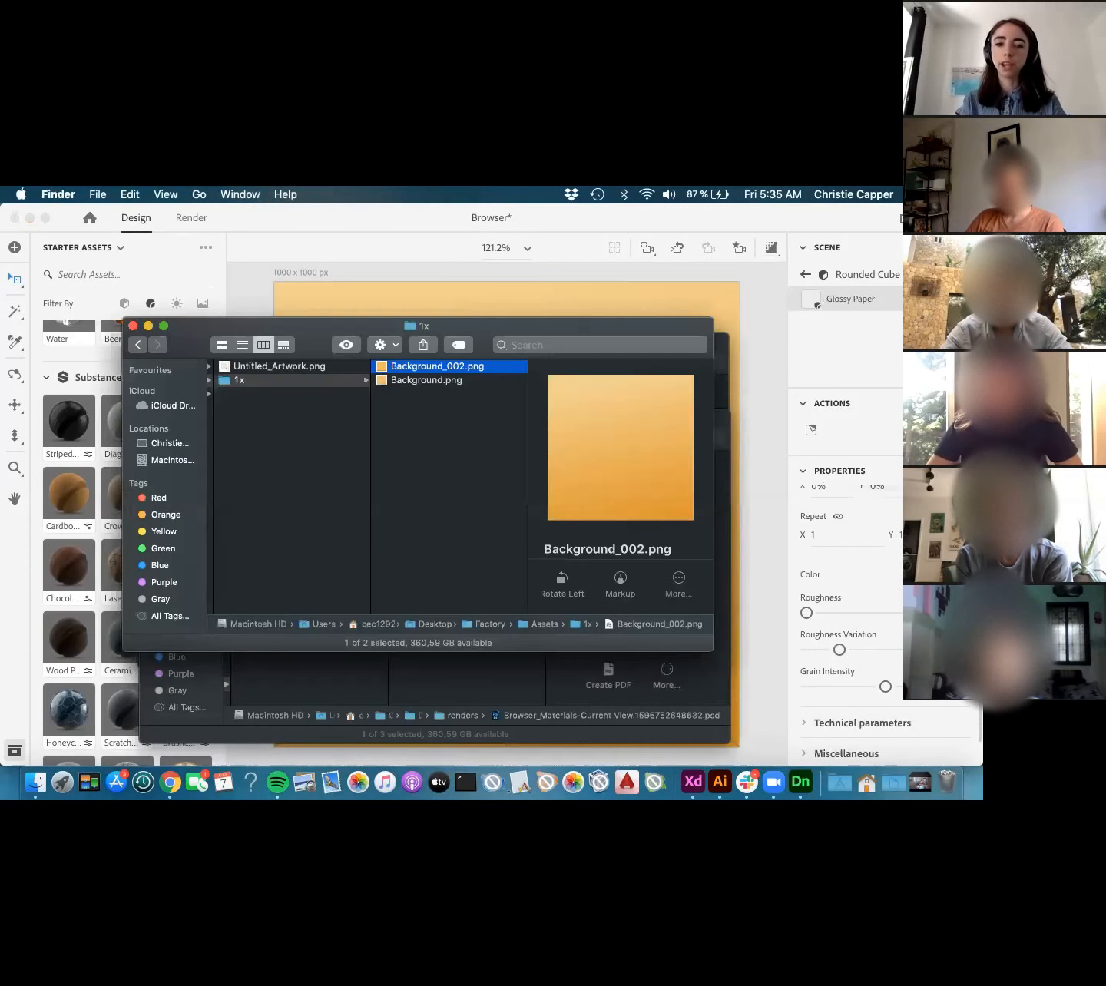
key("super+Tab")
key("super+Tab")
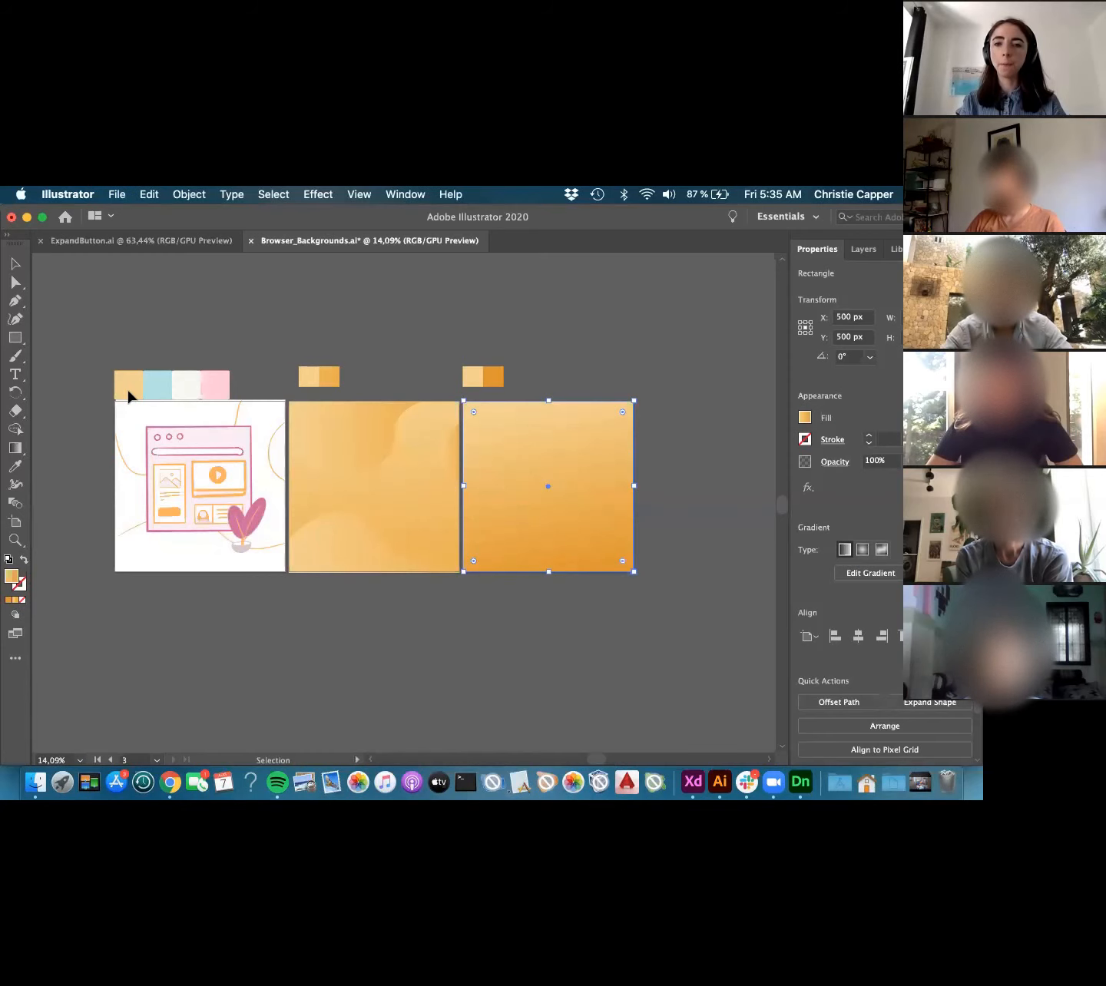
left_click(129, 390)
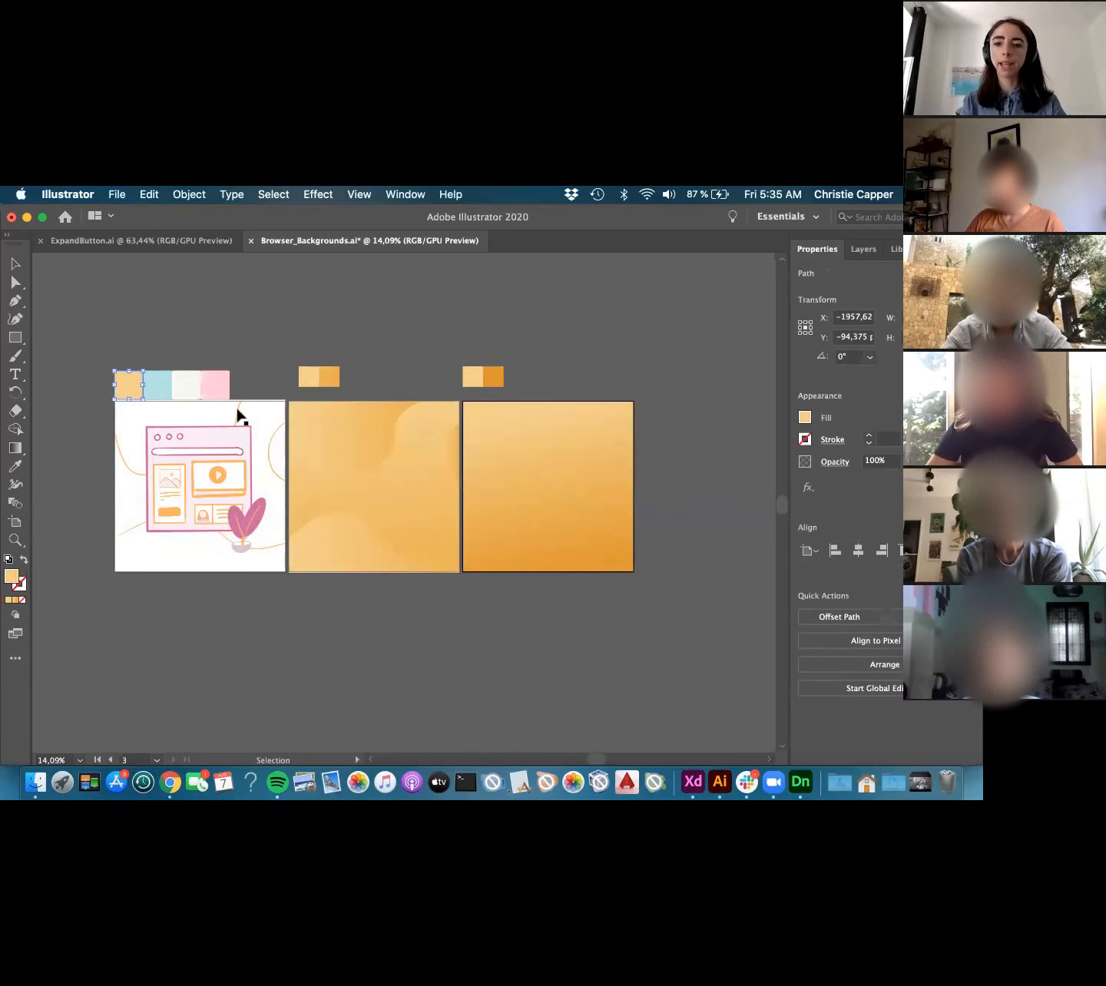
left_click(806, 419)
left_click(11, 577)
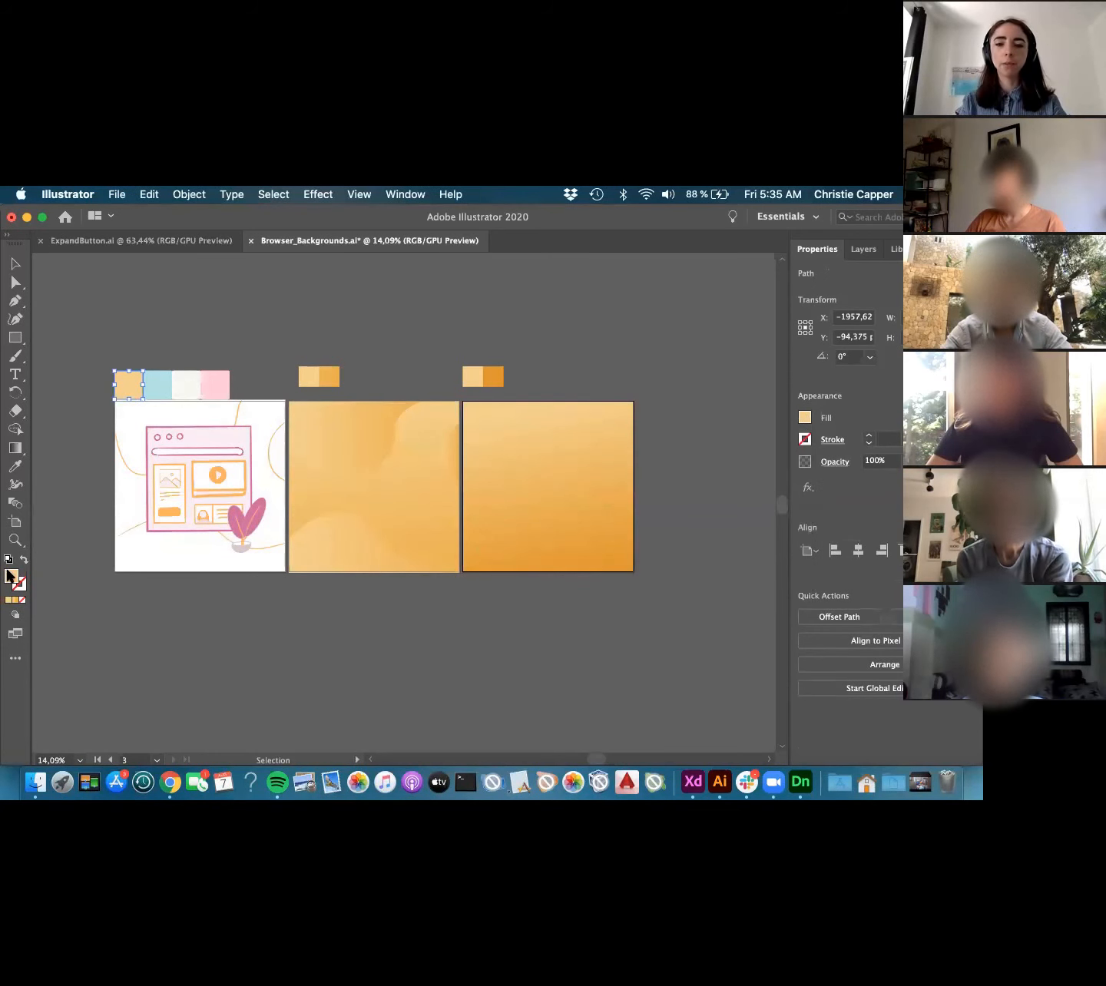
left_click(186, 384)
double_click(11, 576)
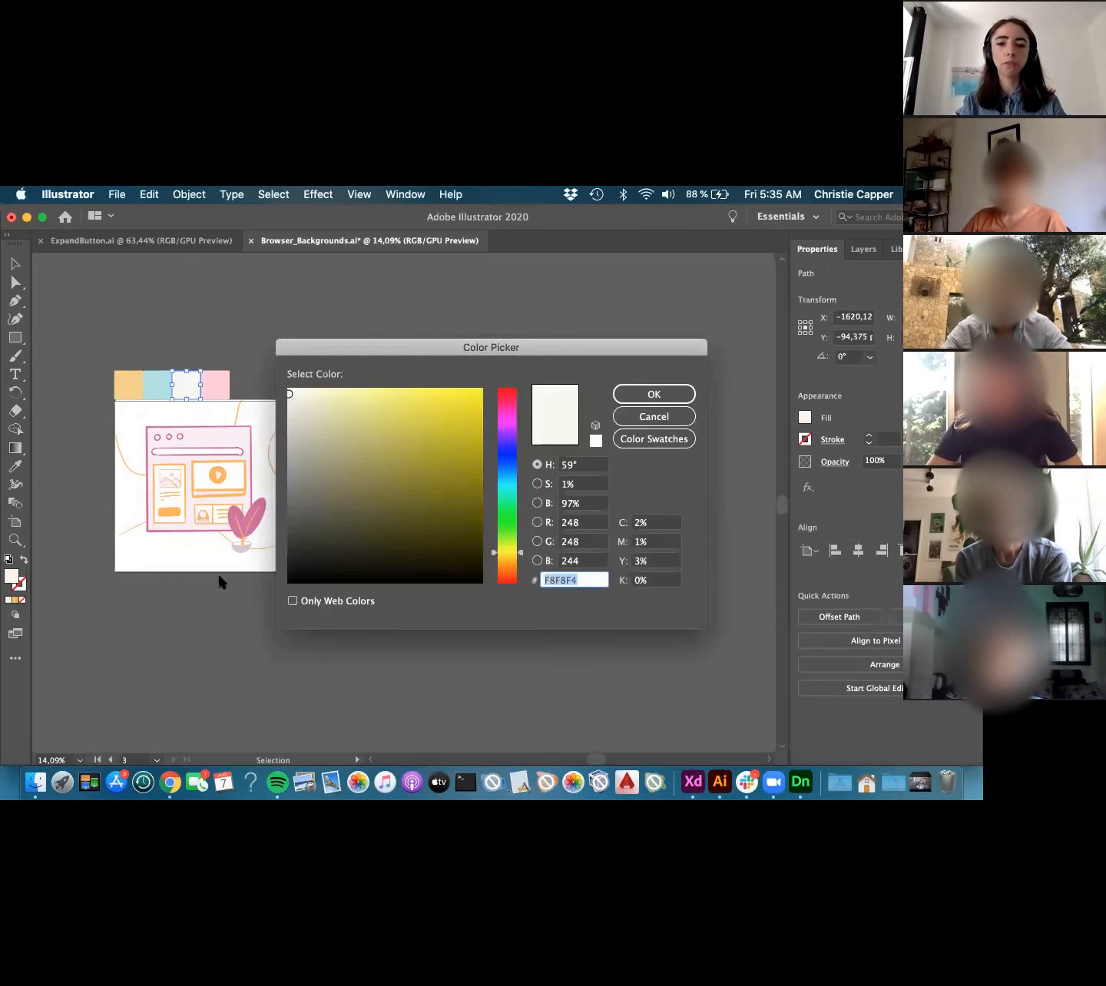
- Switch back to Adobe Dimension and set the tall card's Glossy Paper colour to F8F8F4
key("super+Tab")
key("super+Tab")
key("super+Tab")
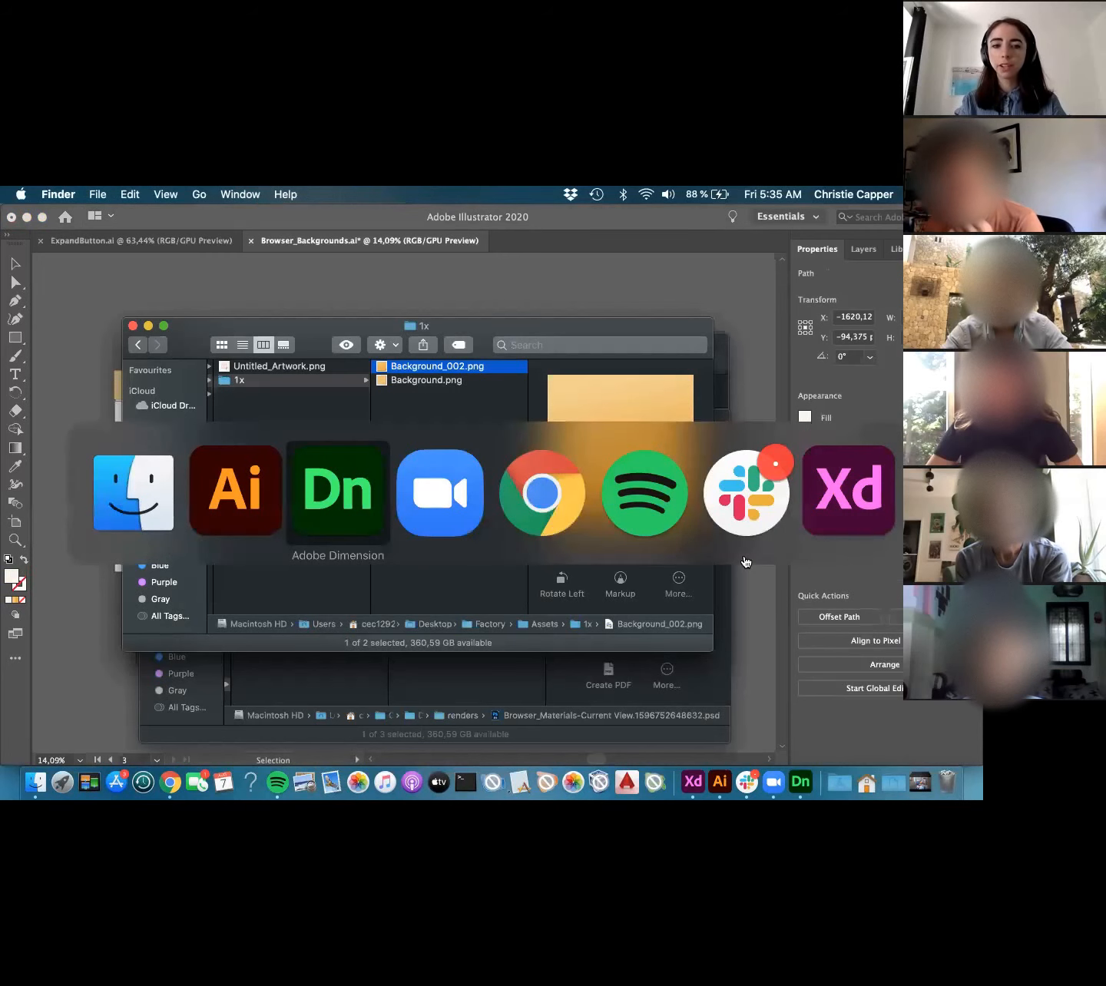
left_click(960, 574)
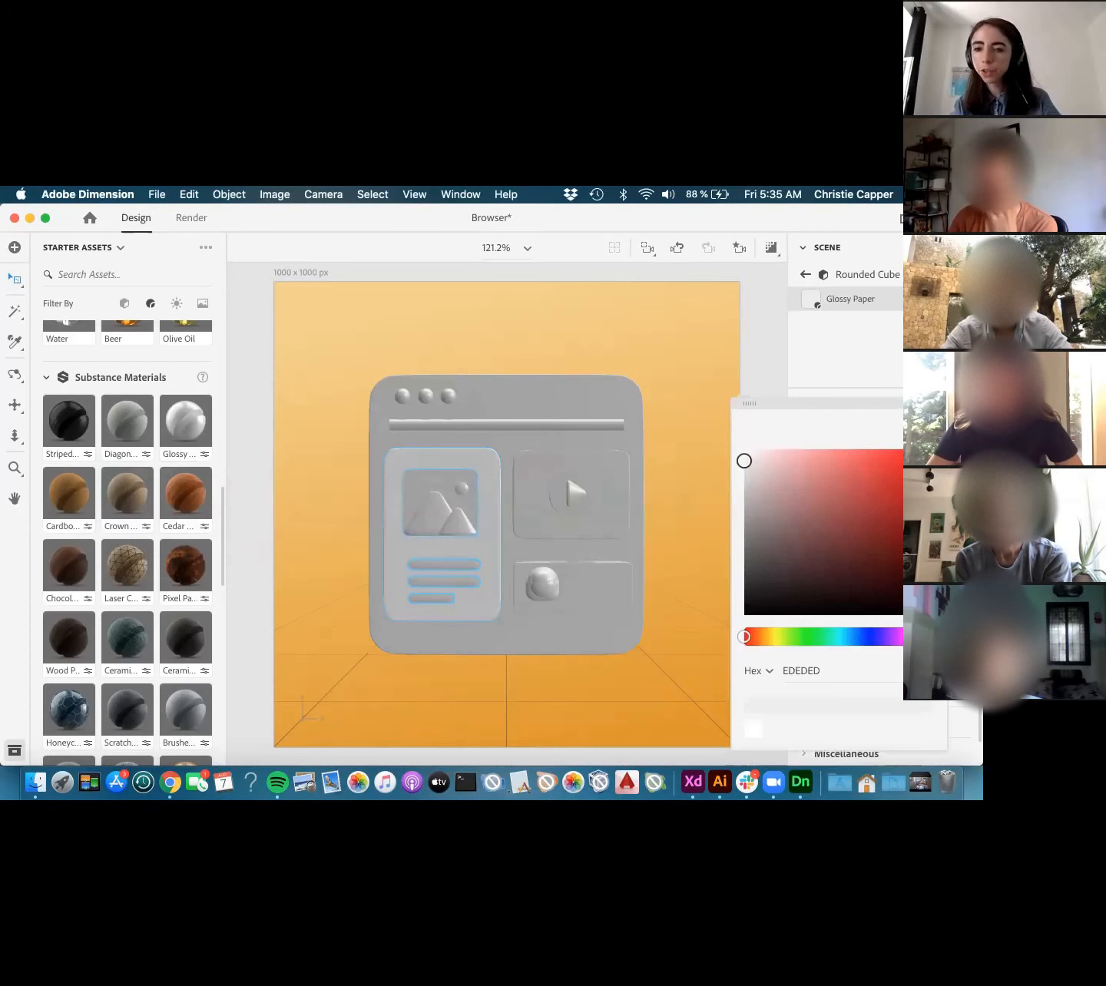
double_click(797, 671)
type("F8F8F4")
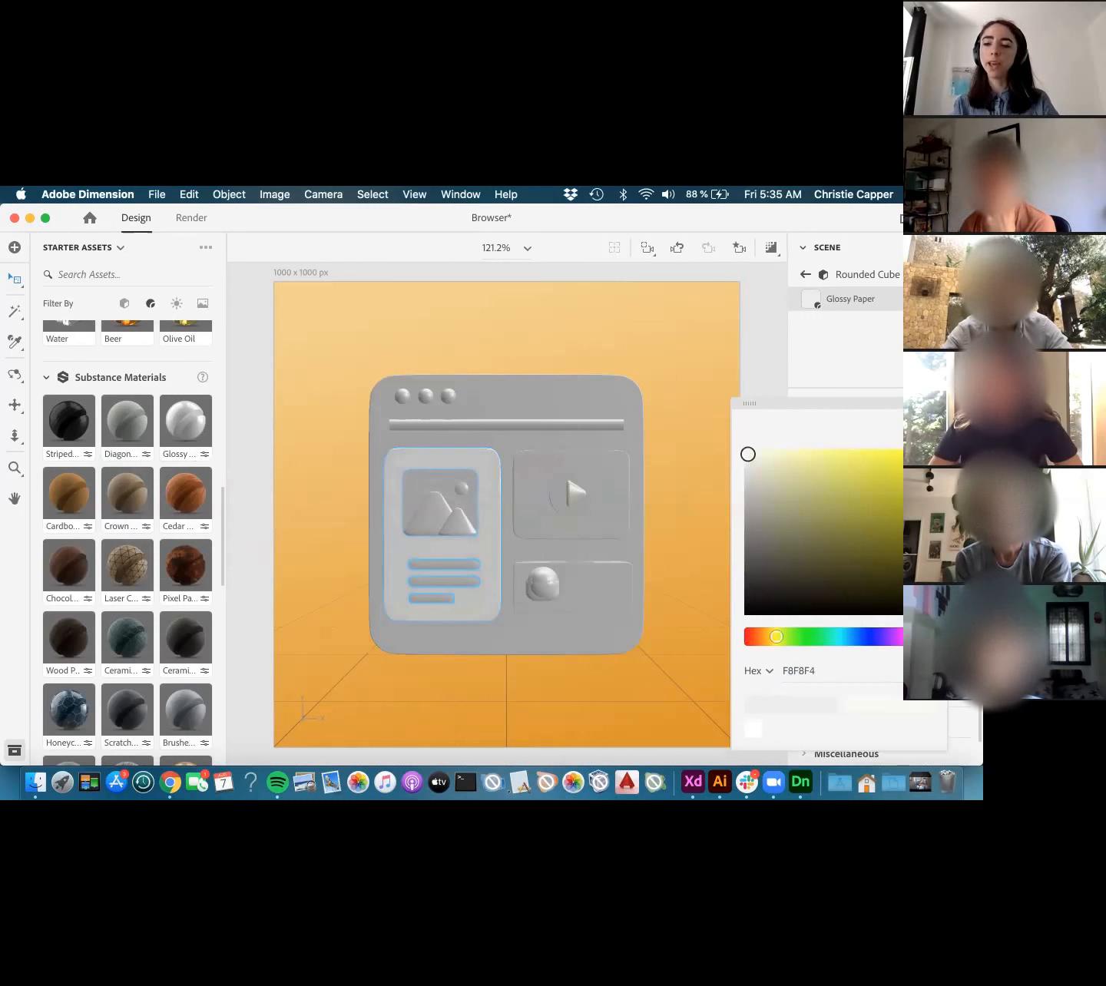
key("Escape")
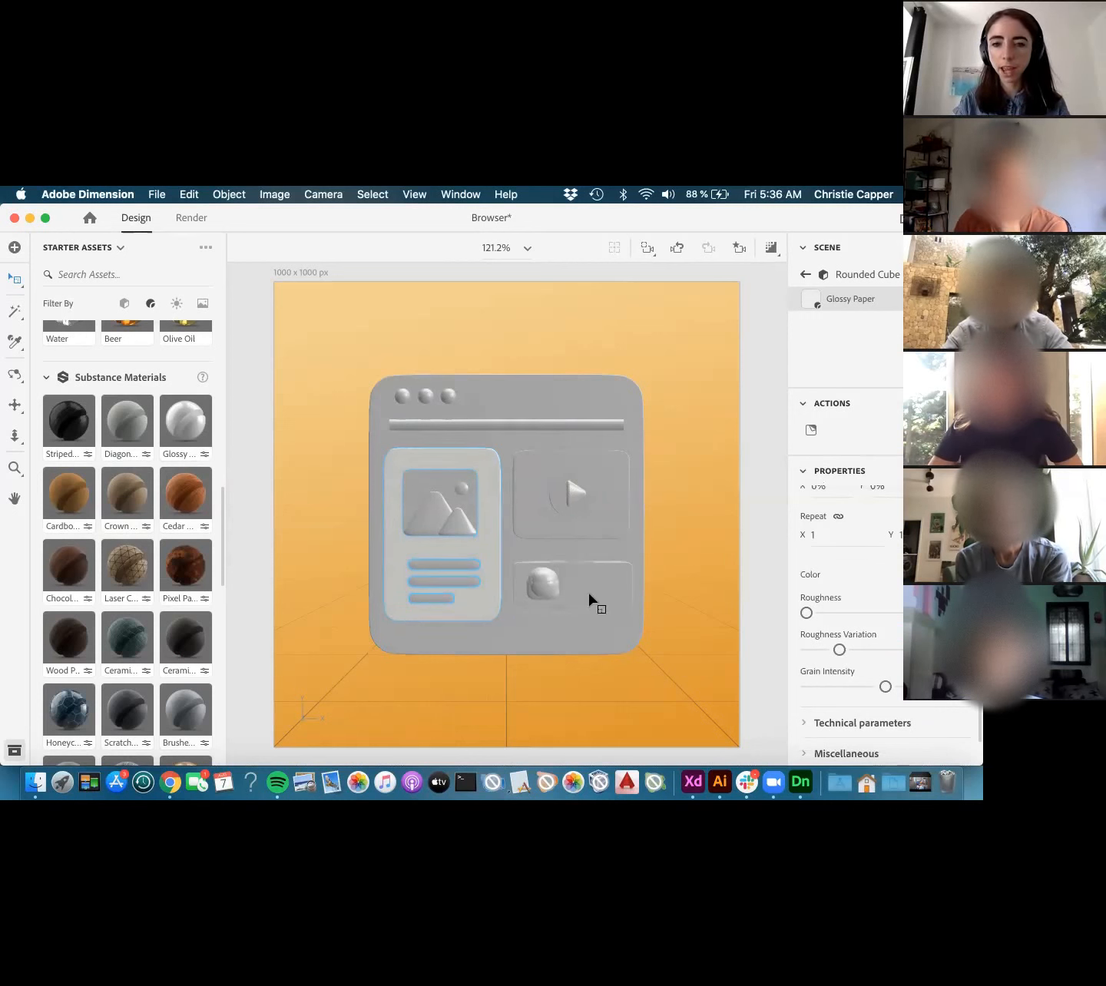
- Sample the tall card's Glossy Paper material onto the play button's round cylinder with the Eyedropper, and deselect it
left_click(554, 429)
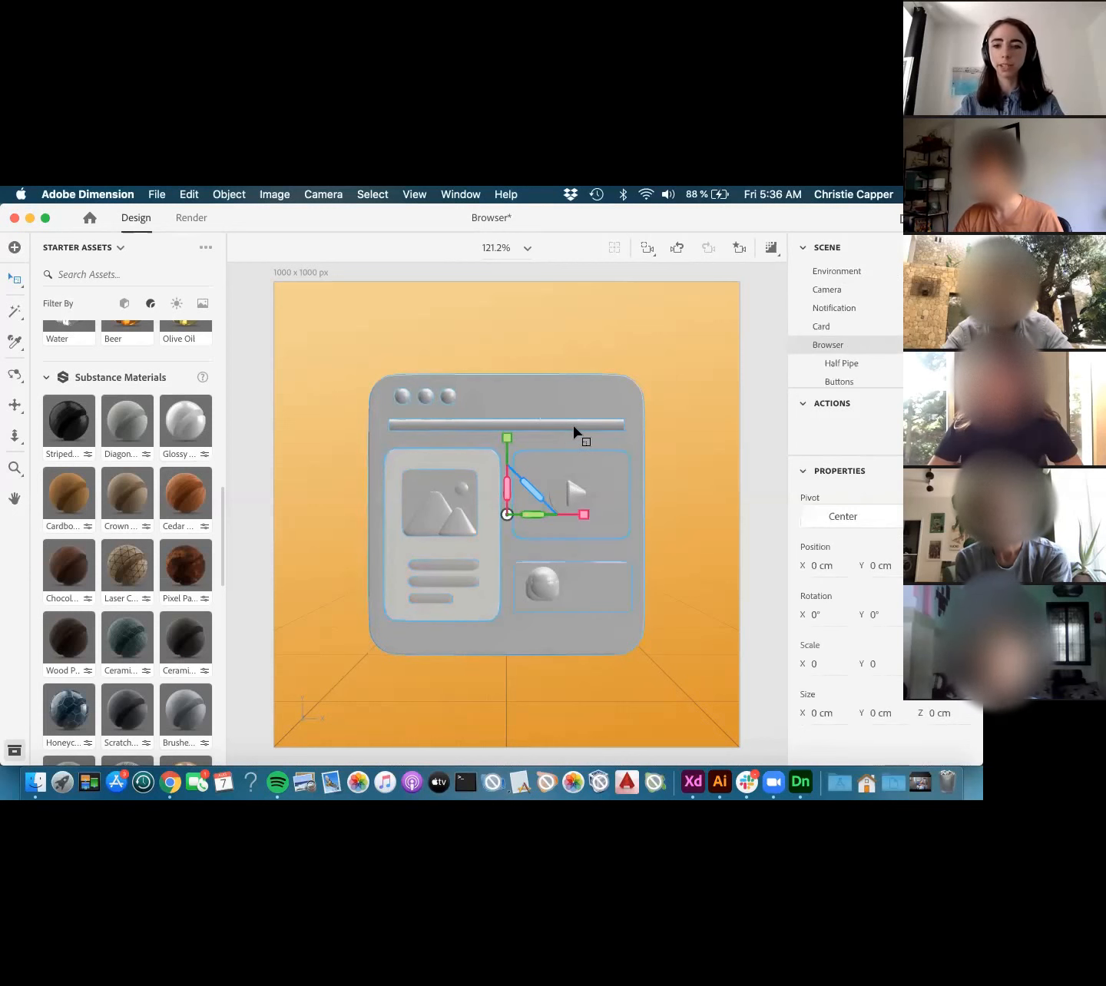
left_click(580, 508)
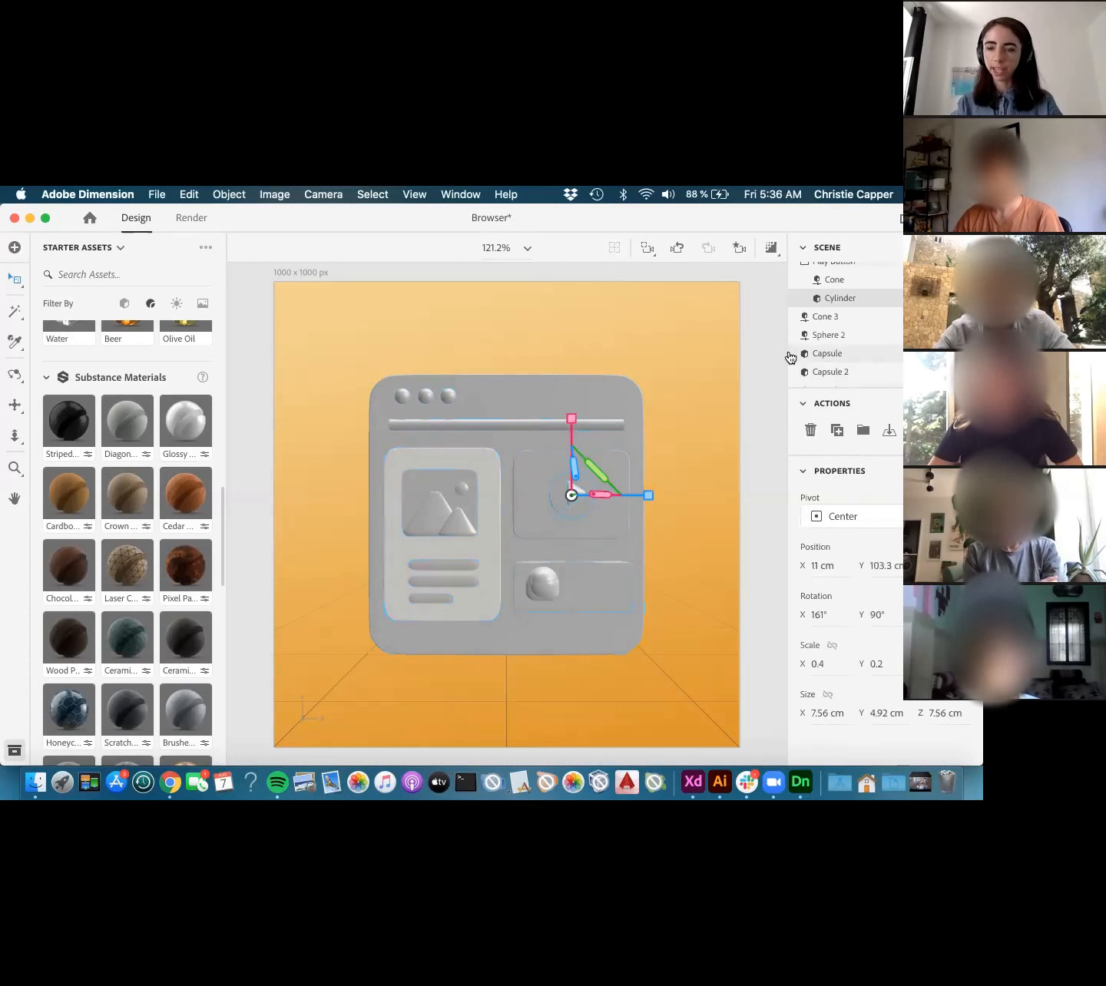
key("i")
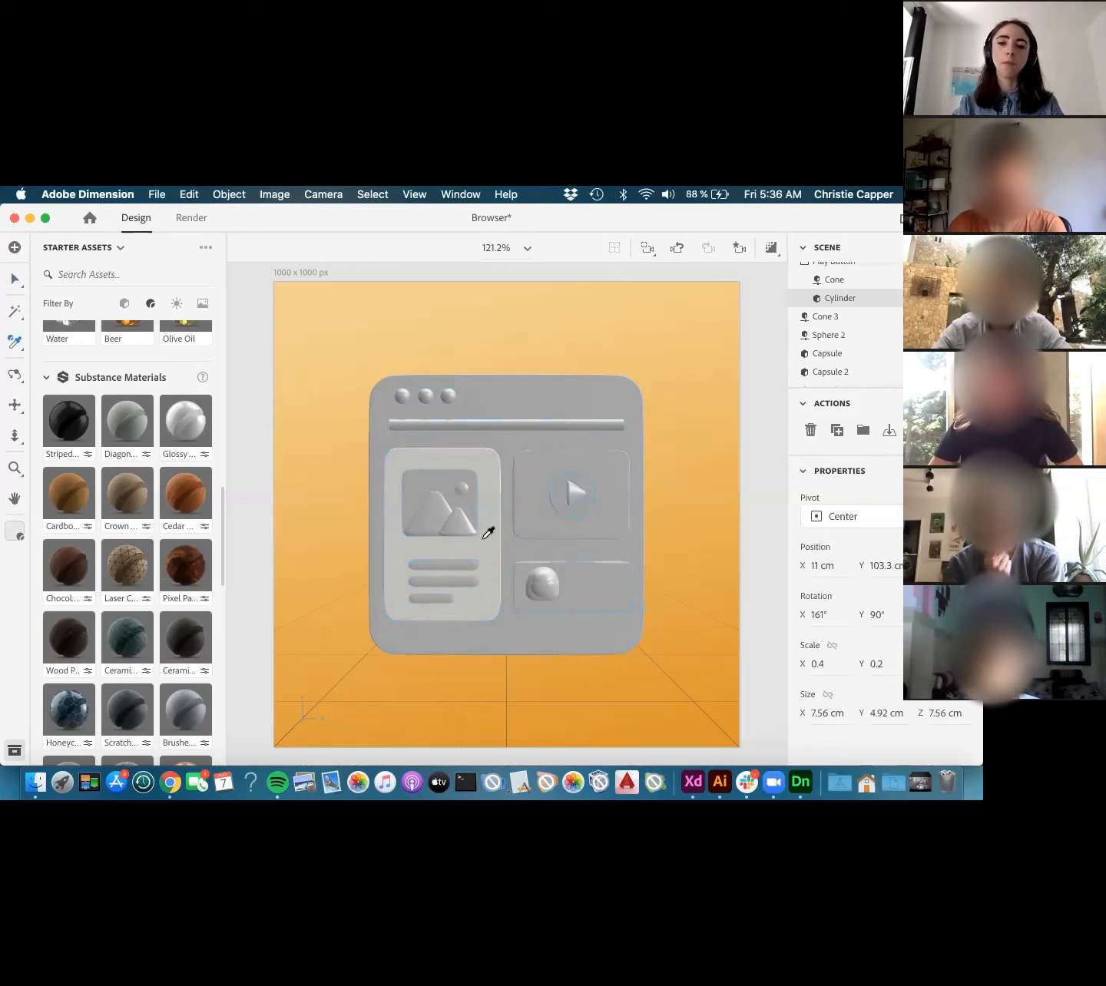
left_click(483, 538)
key("Escape")
key("v")
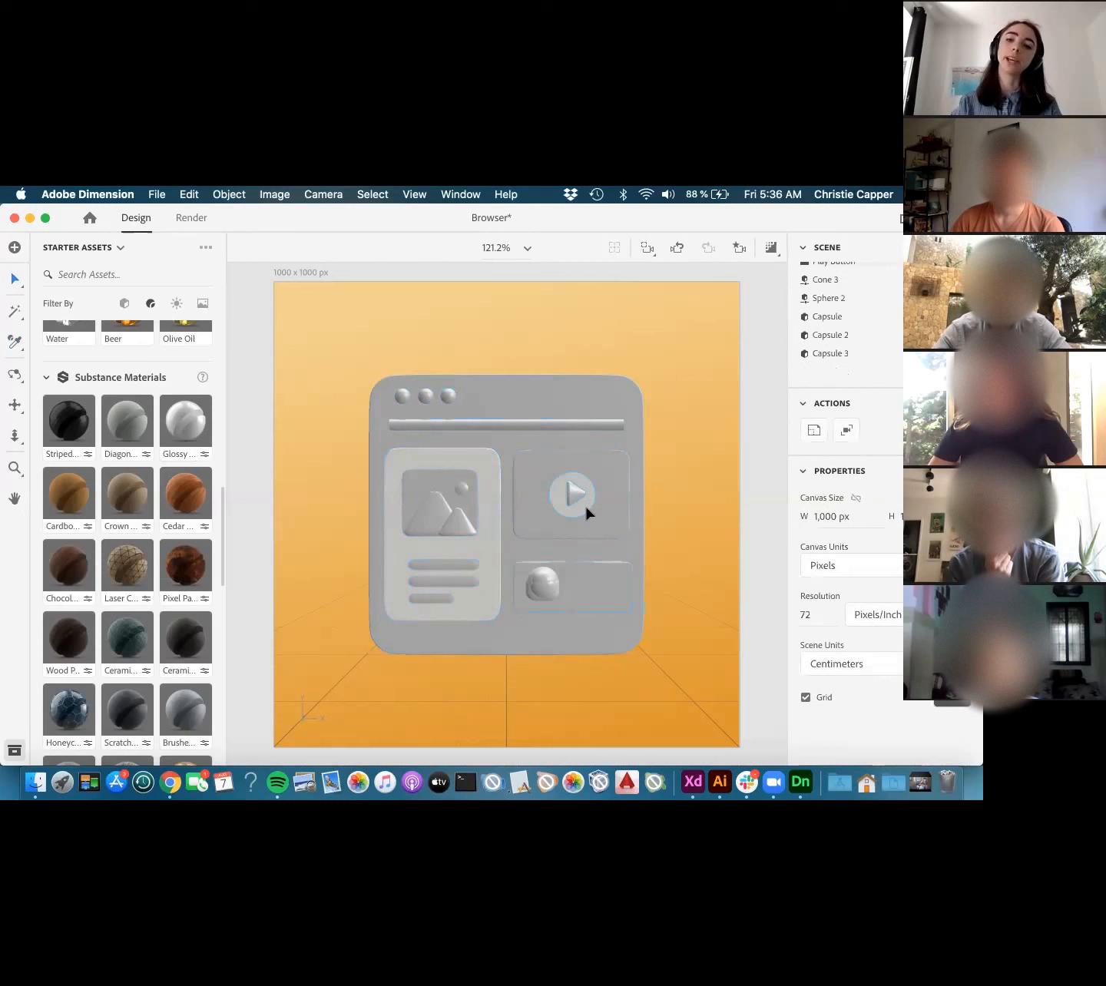
- Open the tall card's linked Glossy Paper material and set its roughness to the minimum
left_click(483, 550)
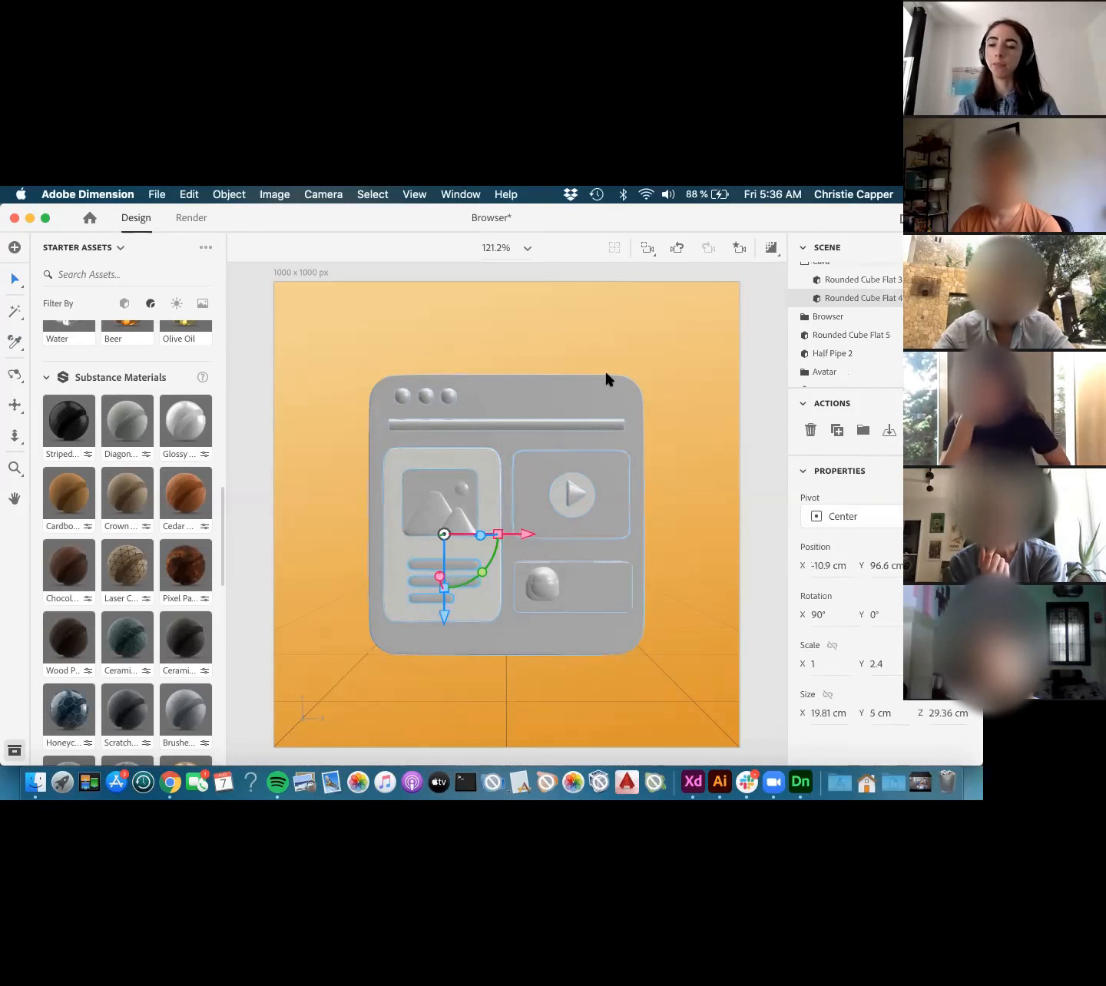
double_click(860, 298)
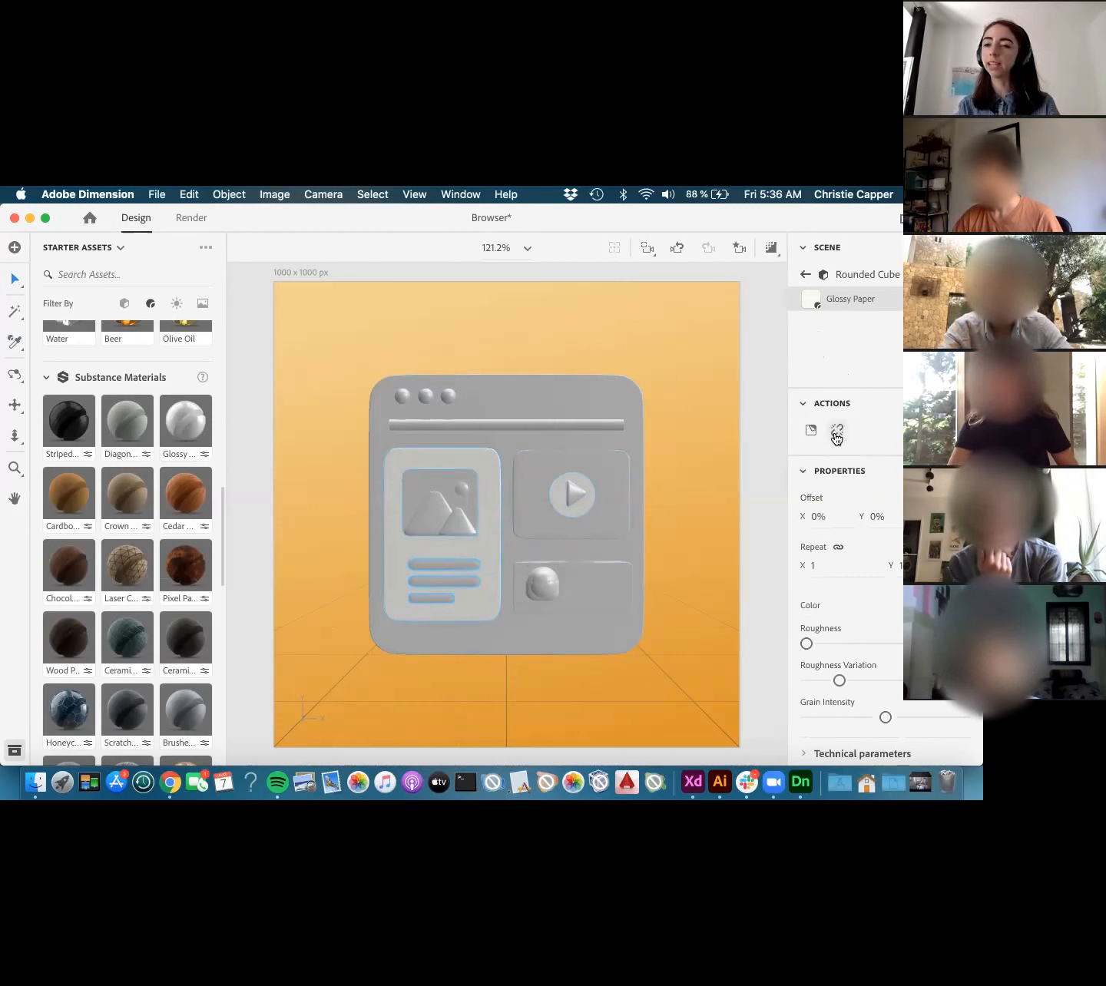
left_click(858, 644)
left_click_drag(858, 644, 771, 645)
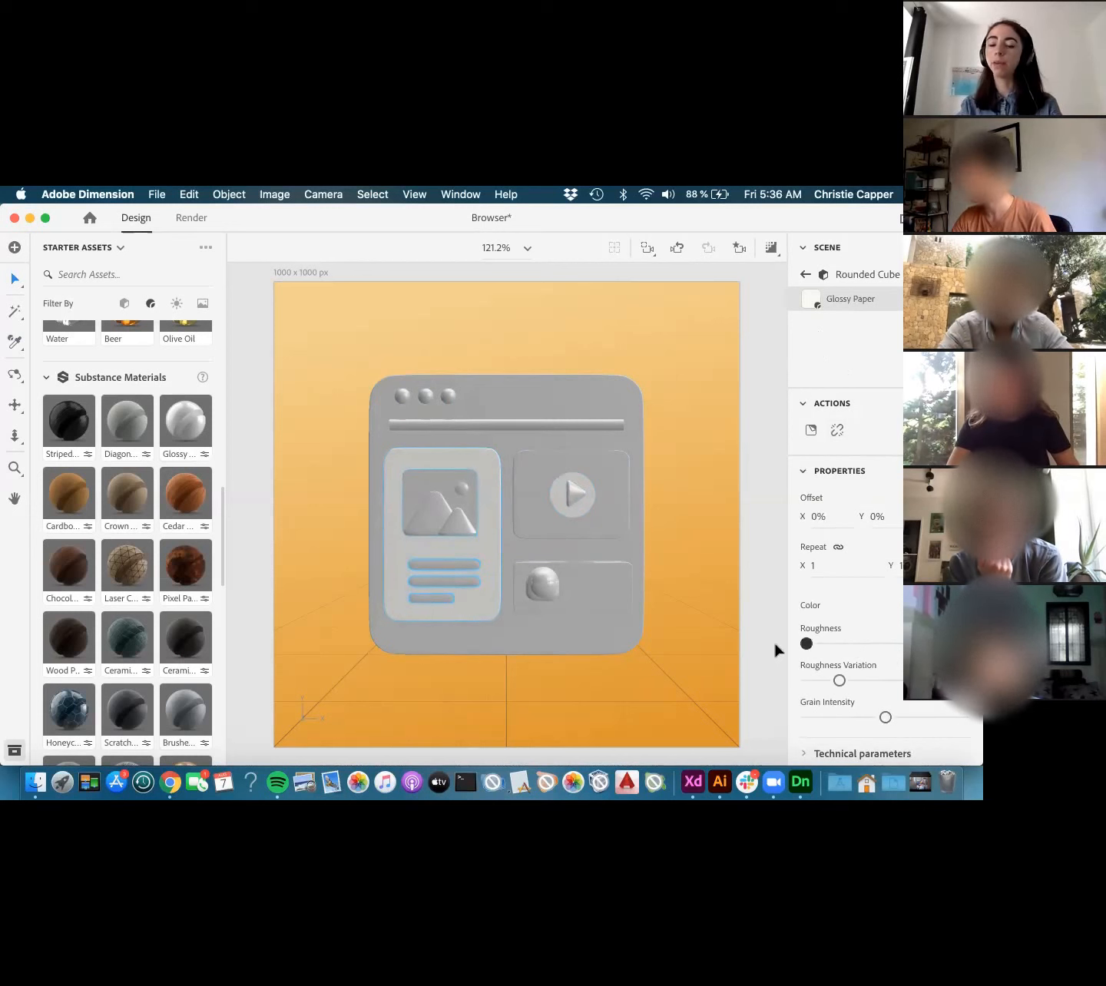
- Try yellow FAFA9D as the linked Glossy Paper material's colour, and settle on a near-white colour
left_click(960, 604)
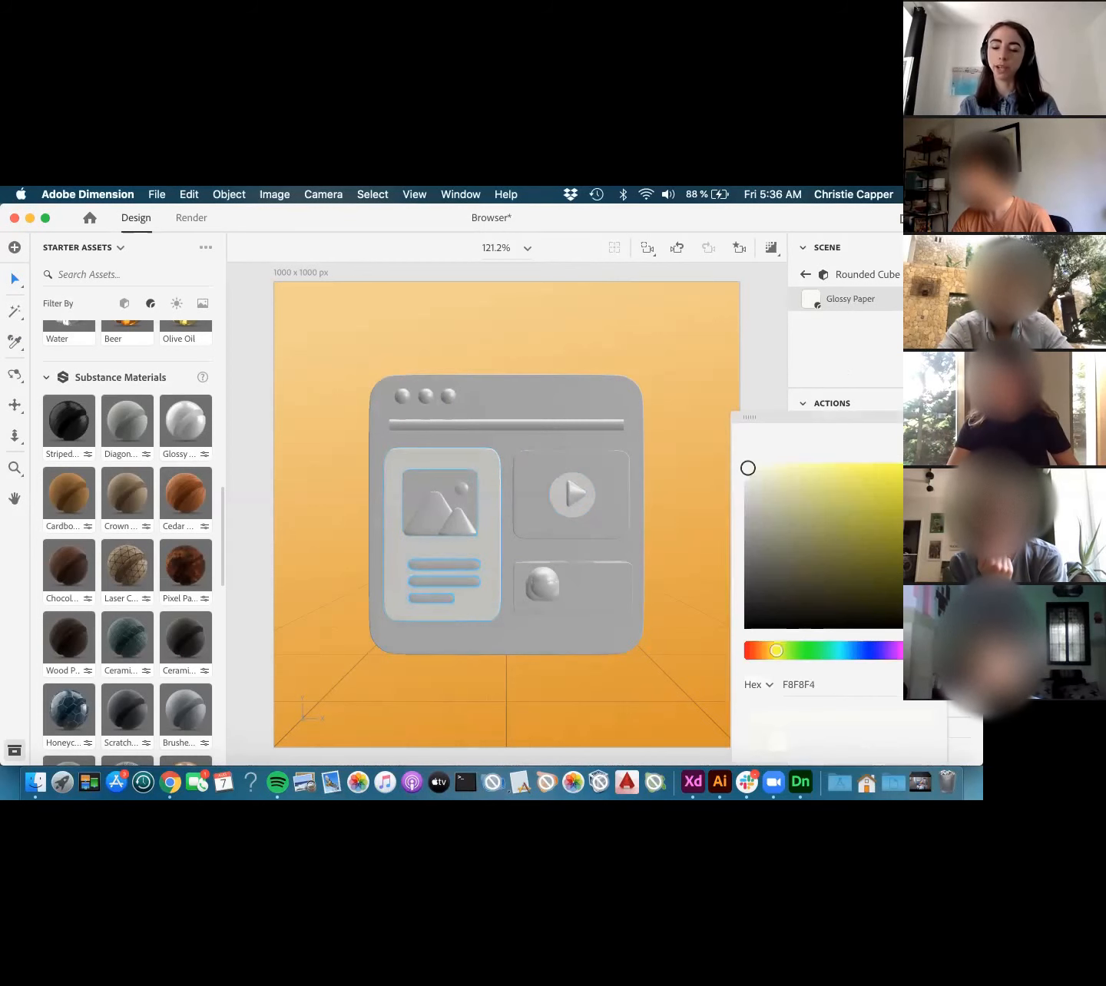
left_click_drag(761, 655, 775, 652)
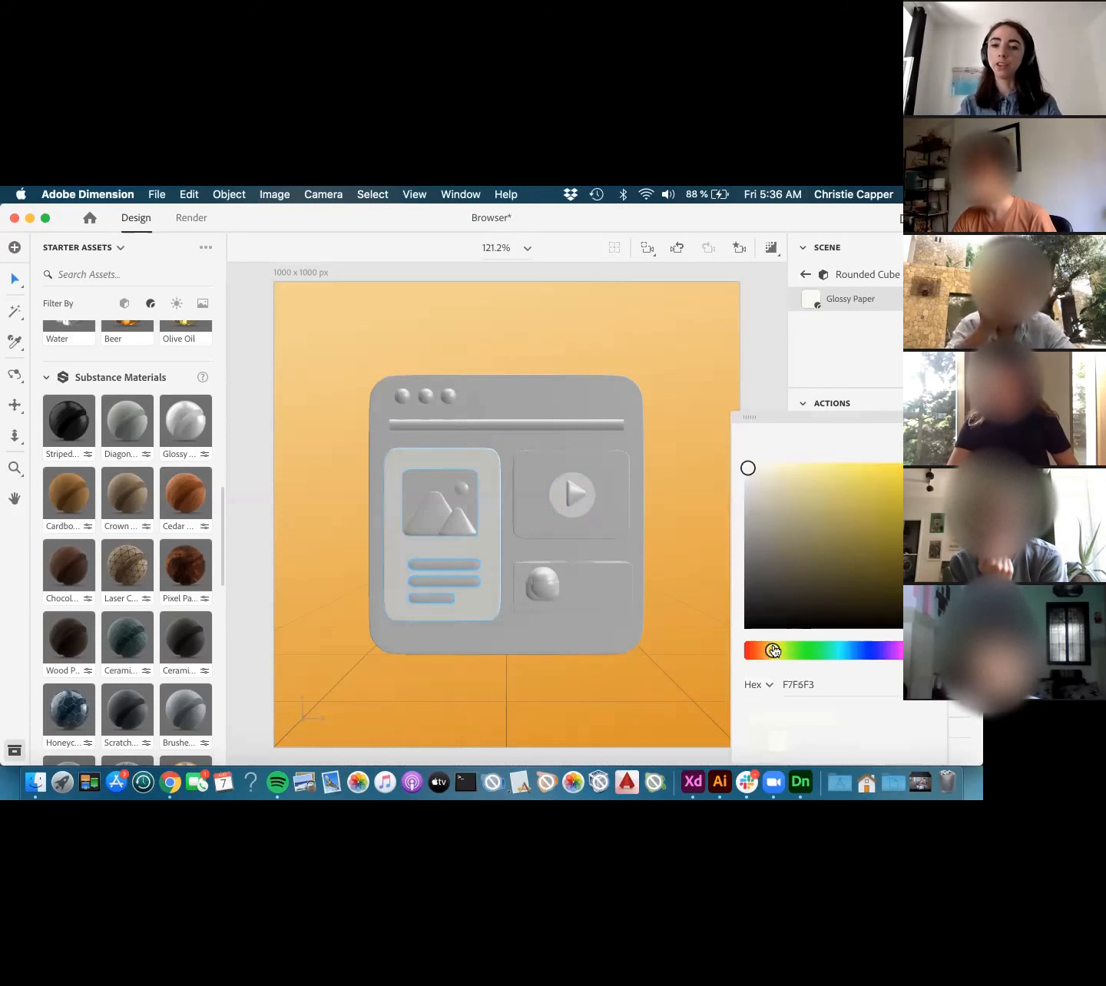
left_click(814, 466)
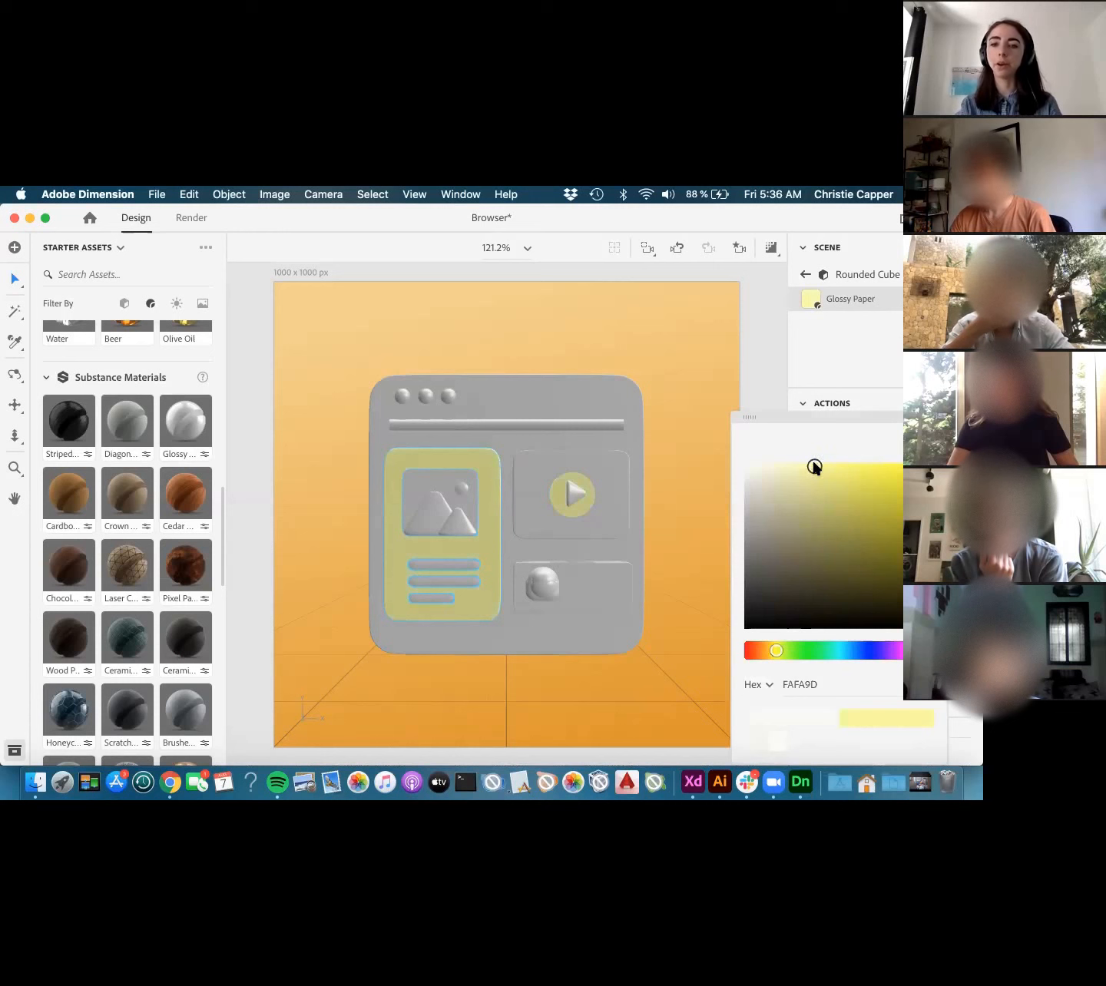
left_click(745, 461)
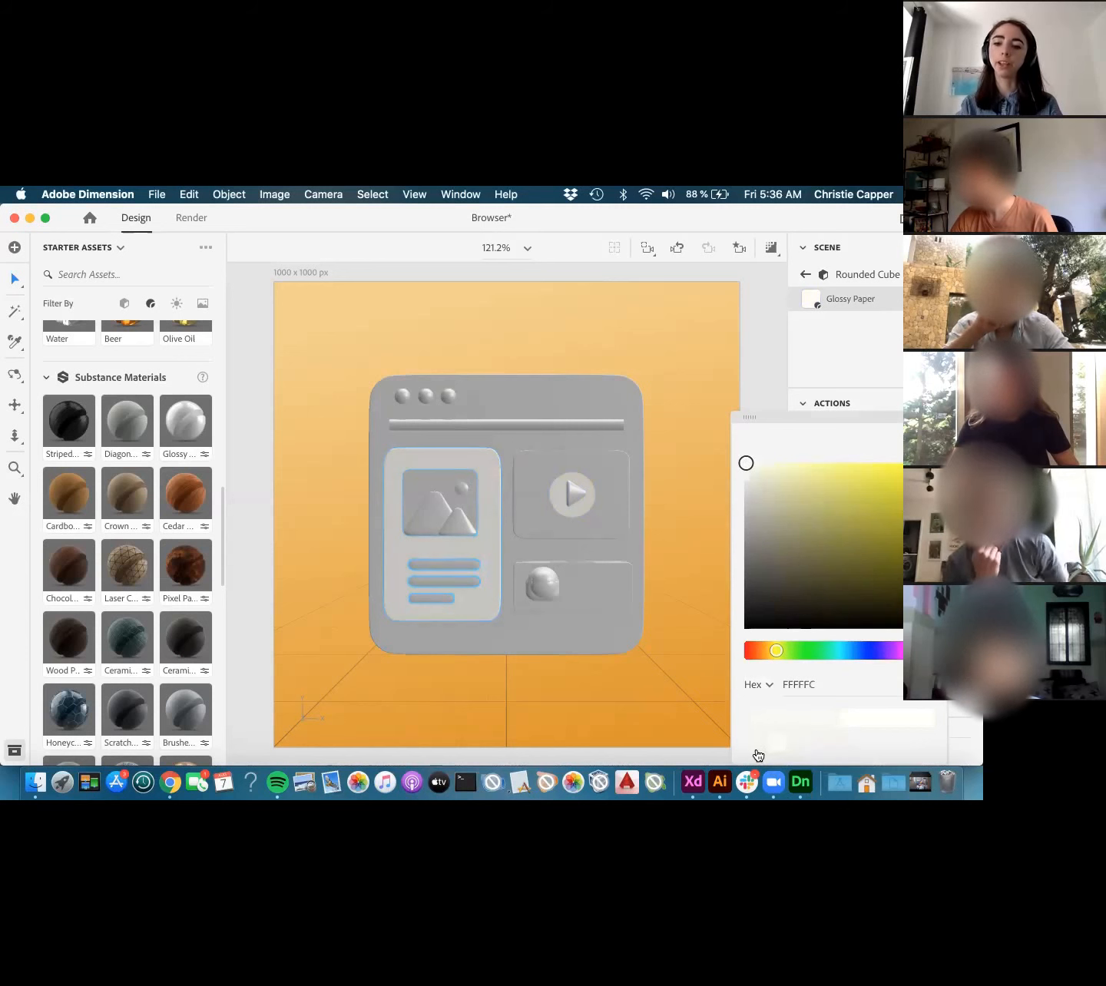
left_click(740, 454)
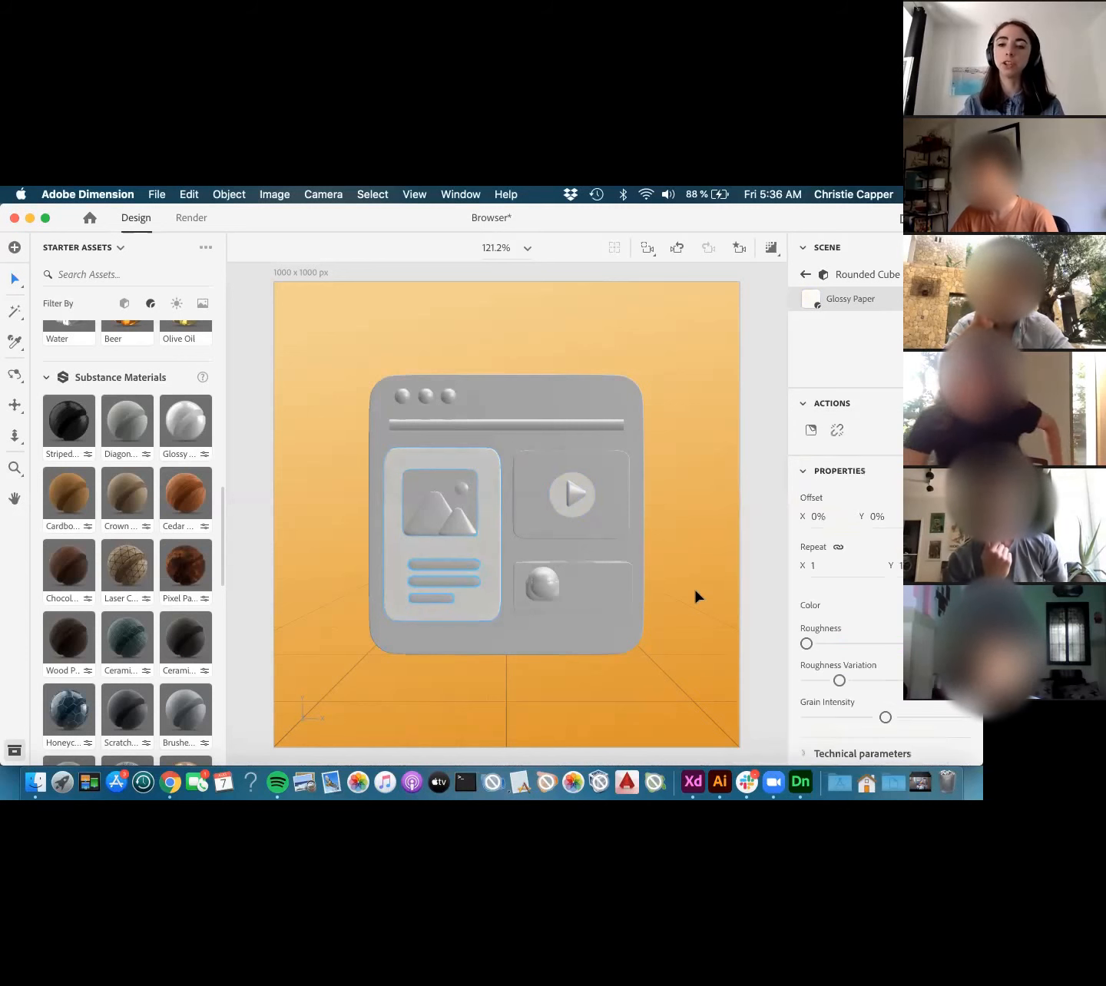
- Sample the tall card's Glossy Paper material onto the notification block beside the avatar, and deselect the block
left_click(589, 595)
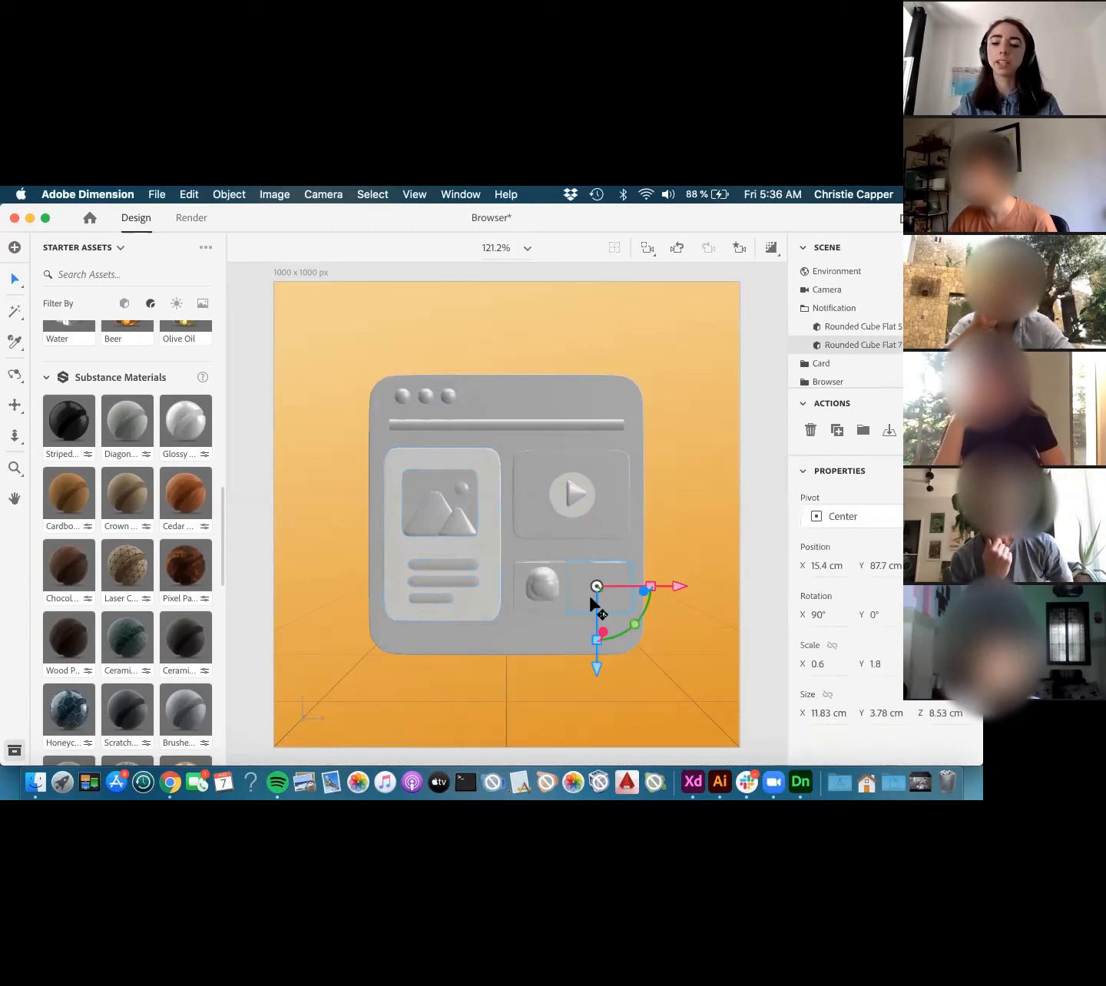
key("i")
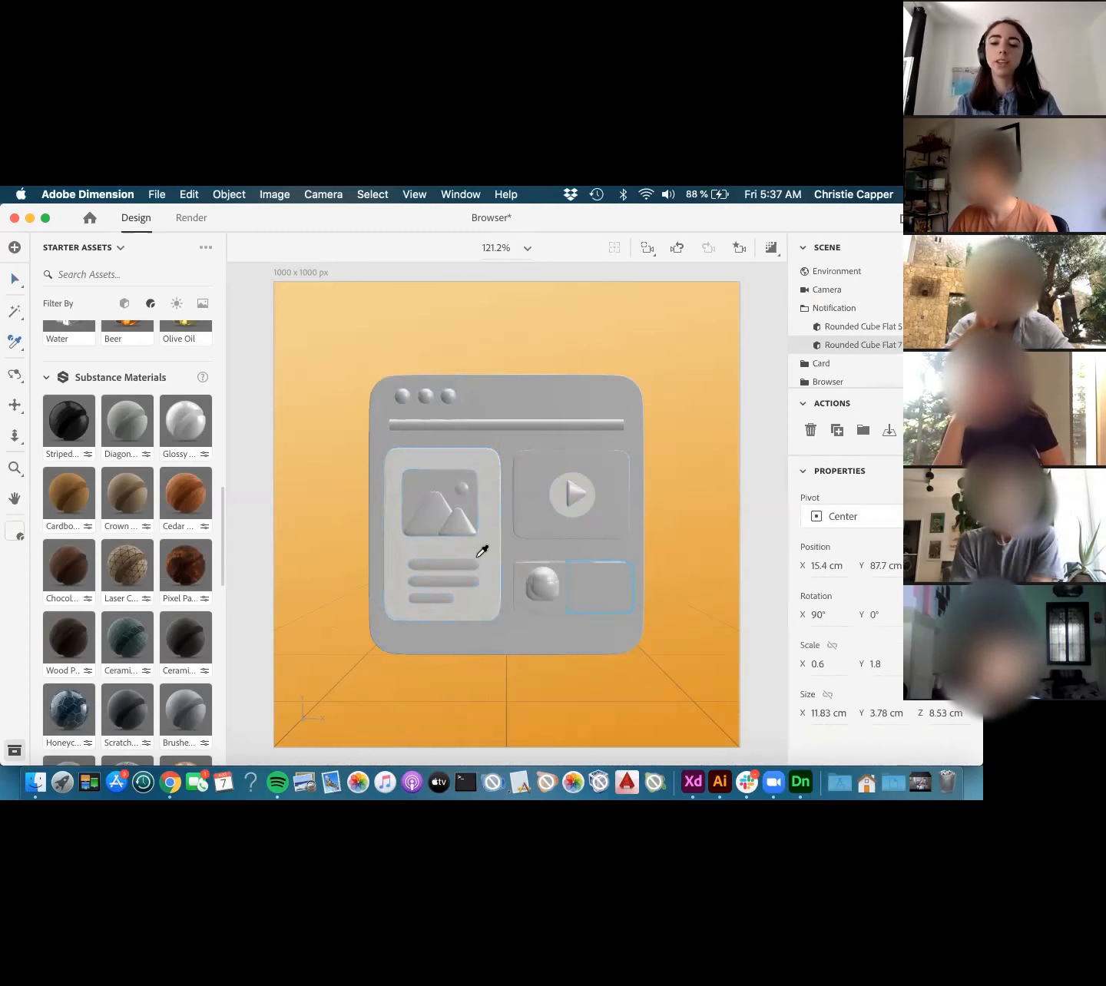
left_click(478, 557)
key("Escape")
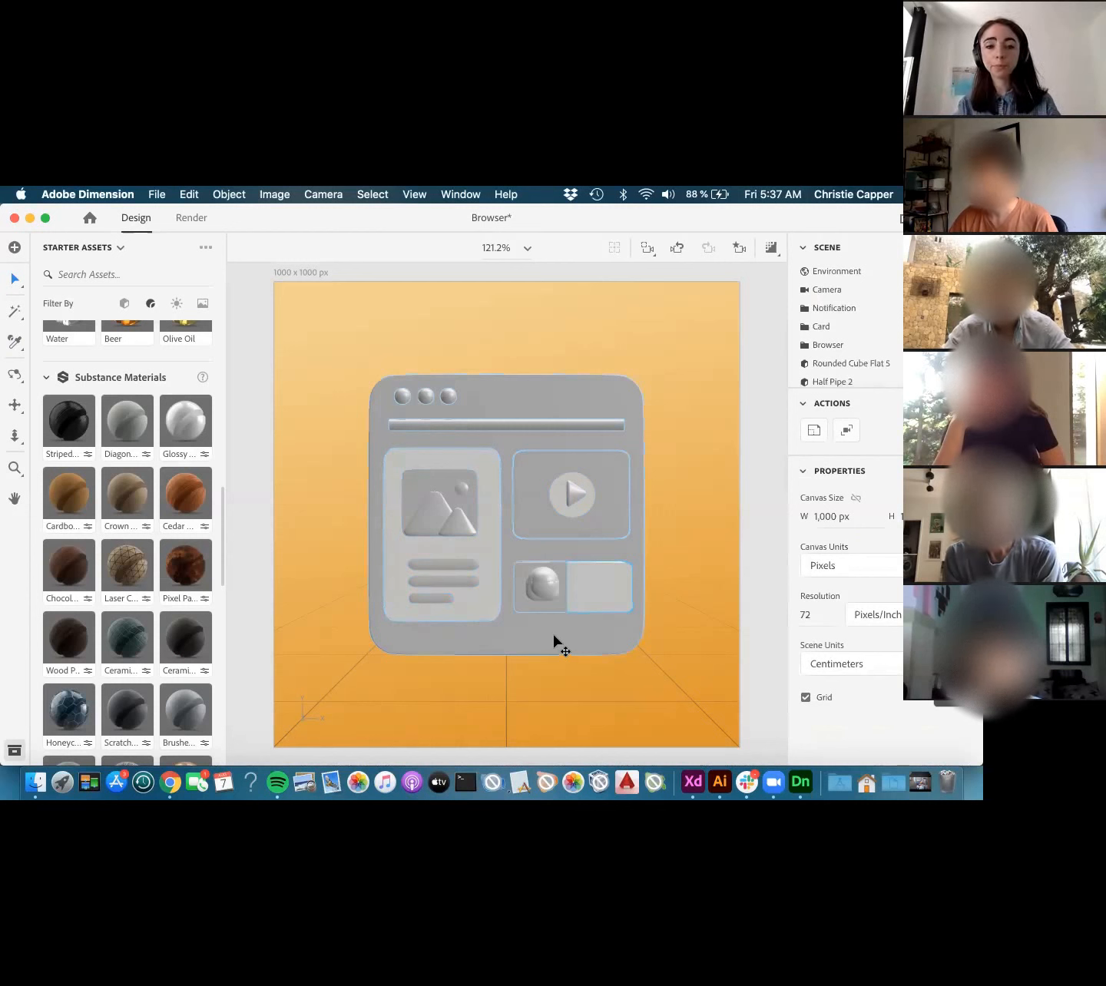
- Apply the Veined Marble substance material to the browser's large back panel and preview the render
left_click(529, 641)
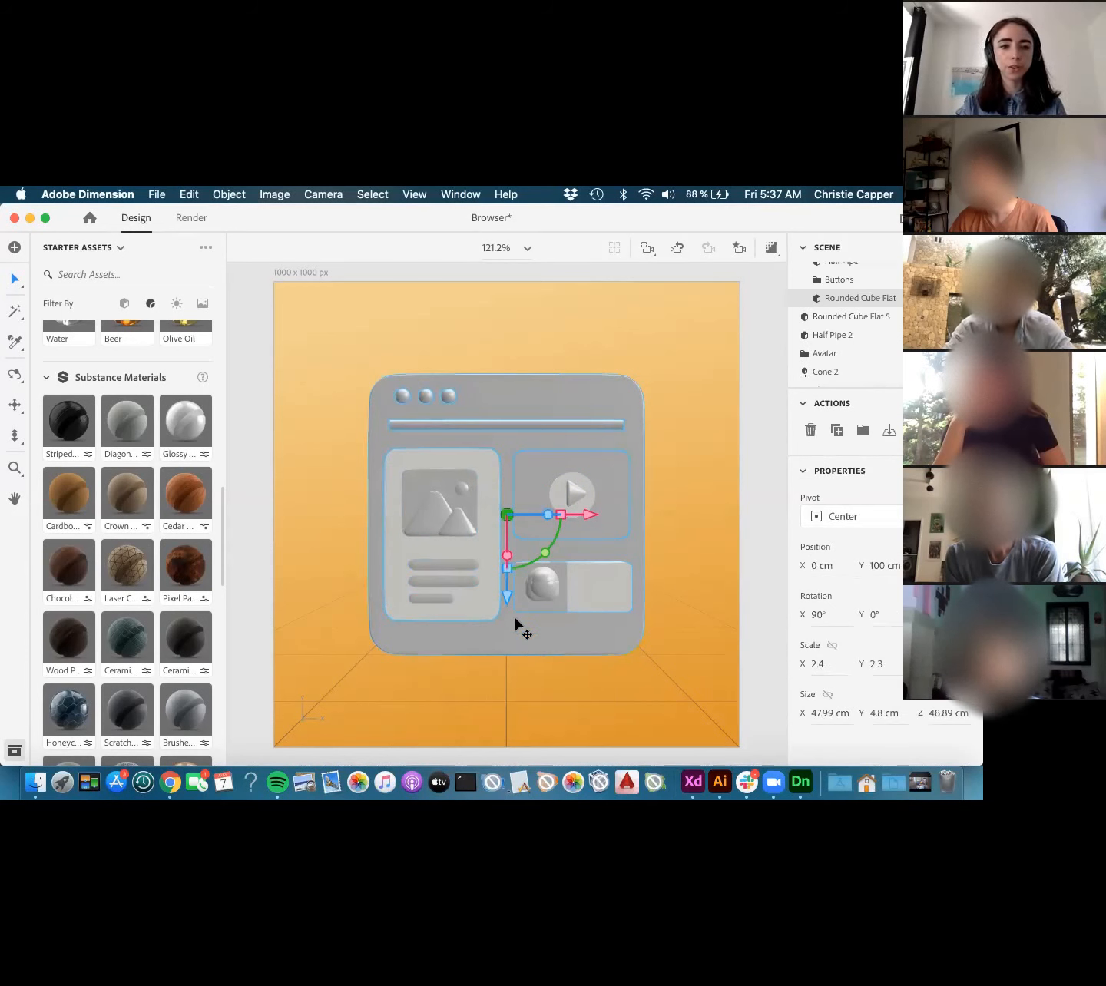
scroll(44, 538, "down", 5)
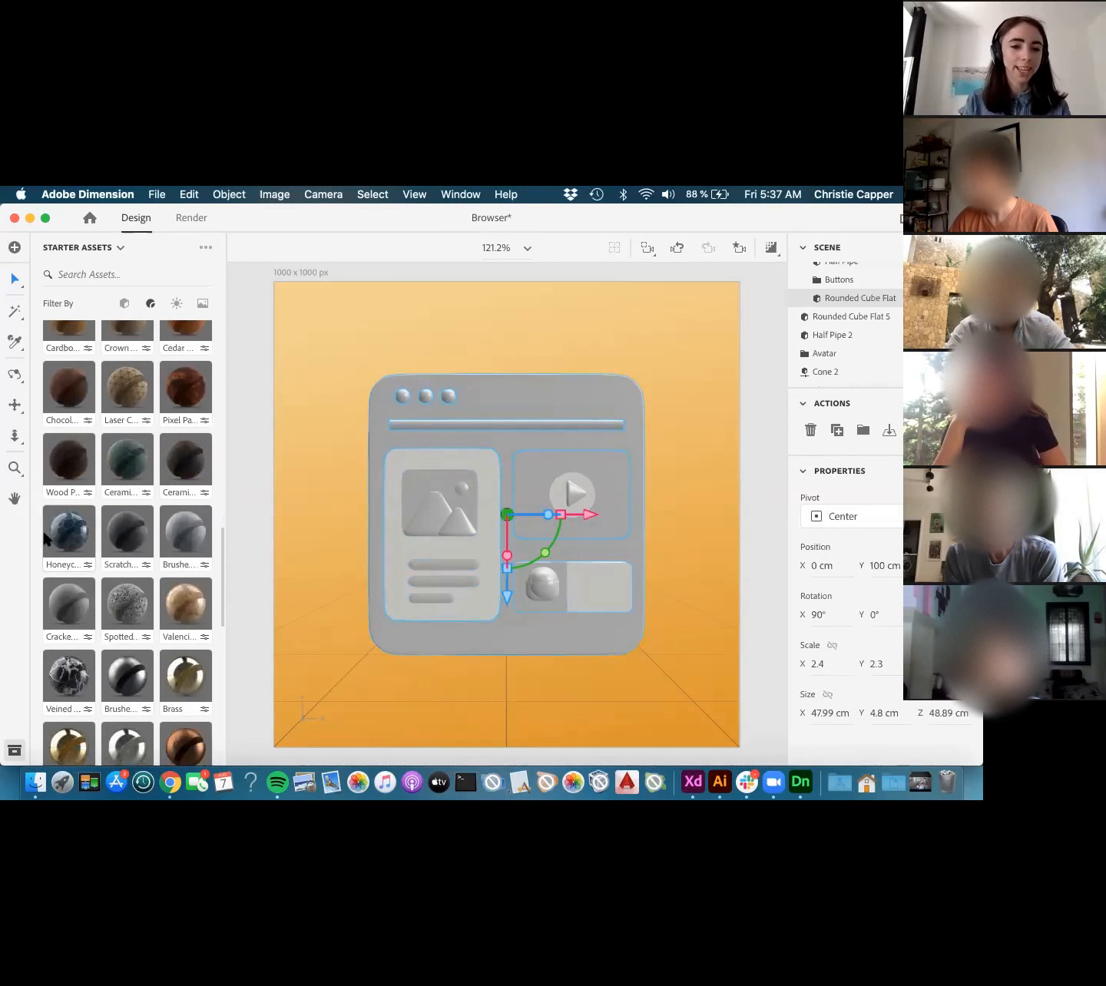
scroll(44, 538, "down", 5)
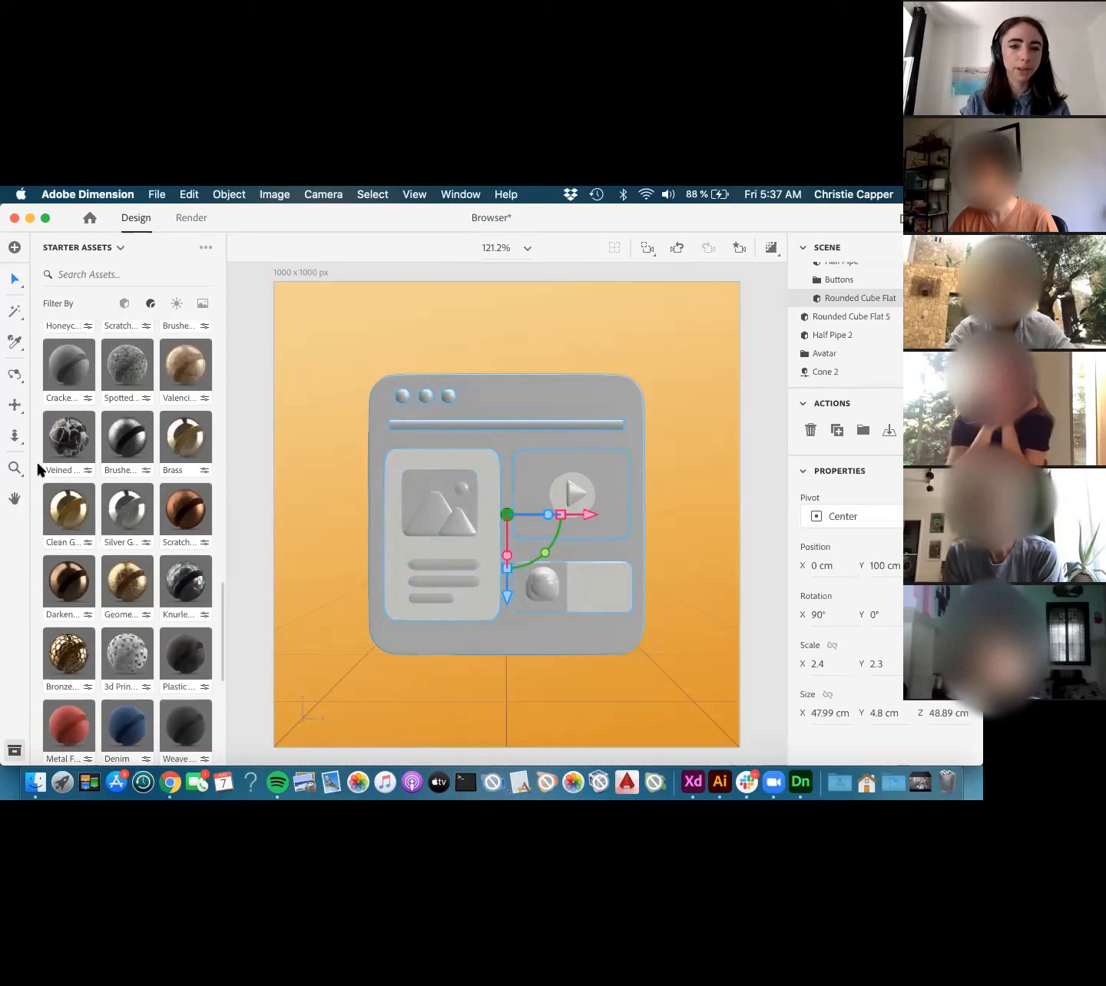
scroll(37, 468, "up", 1)
scroll(37, 469, "up", 5)
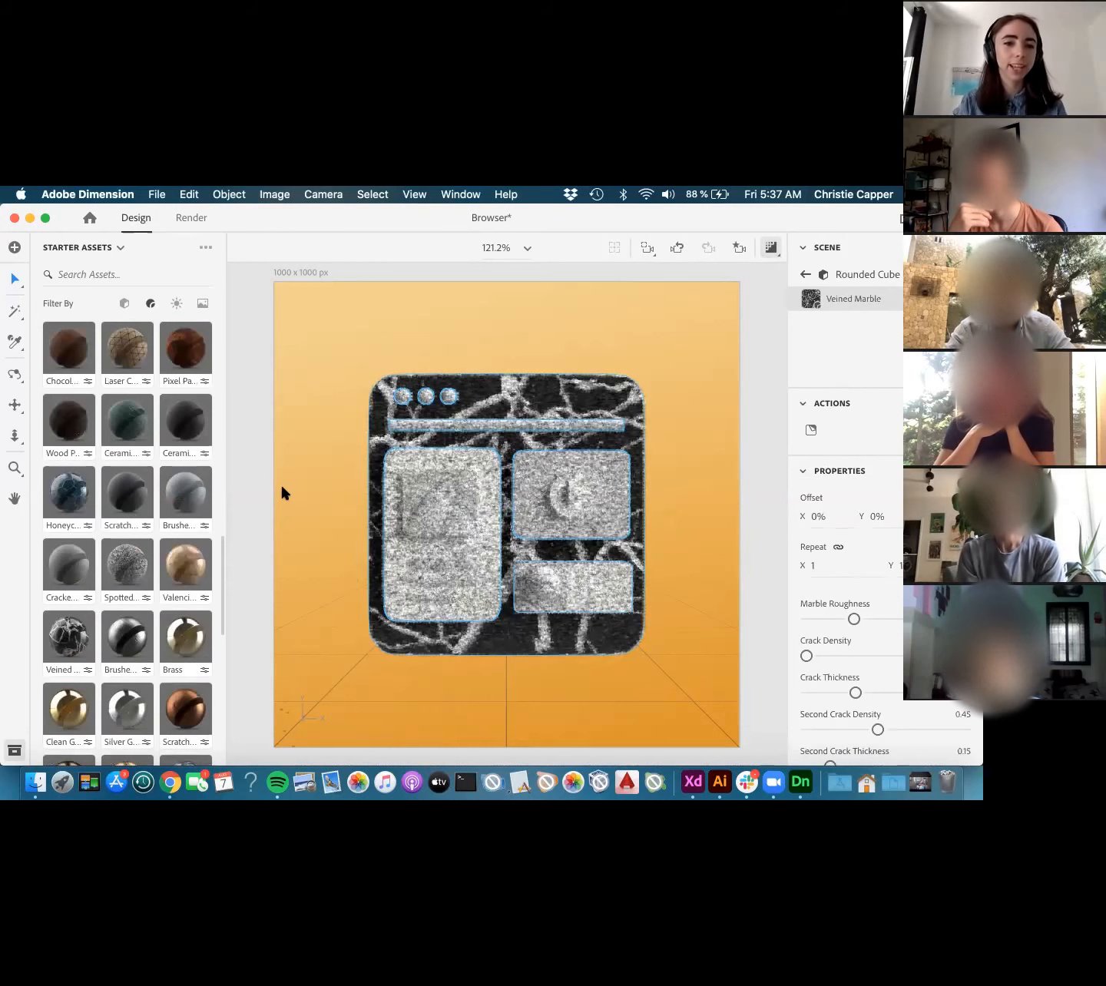
- Replace the browser back panel's material with Diagonal Paper, and increase its crumple and dirtiness
scroll(142, 451, "up", 5)
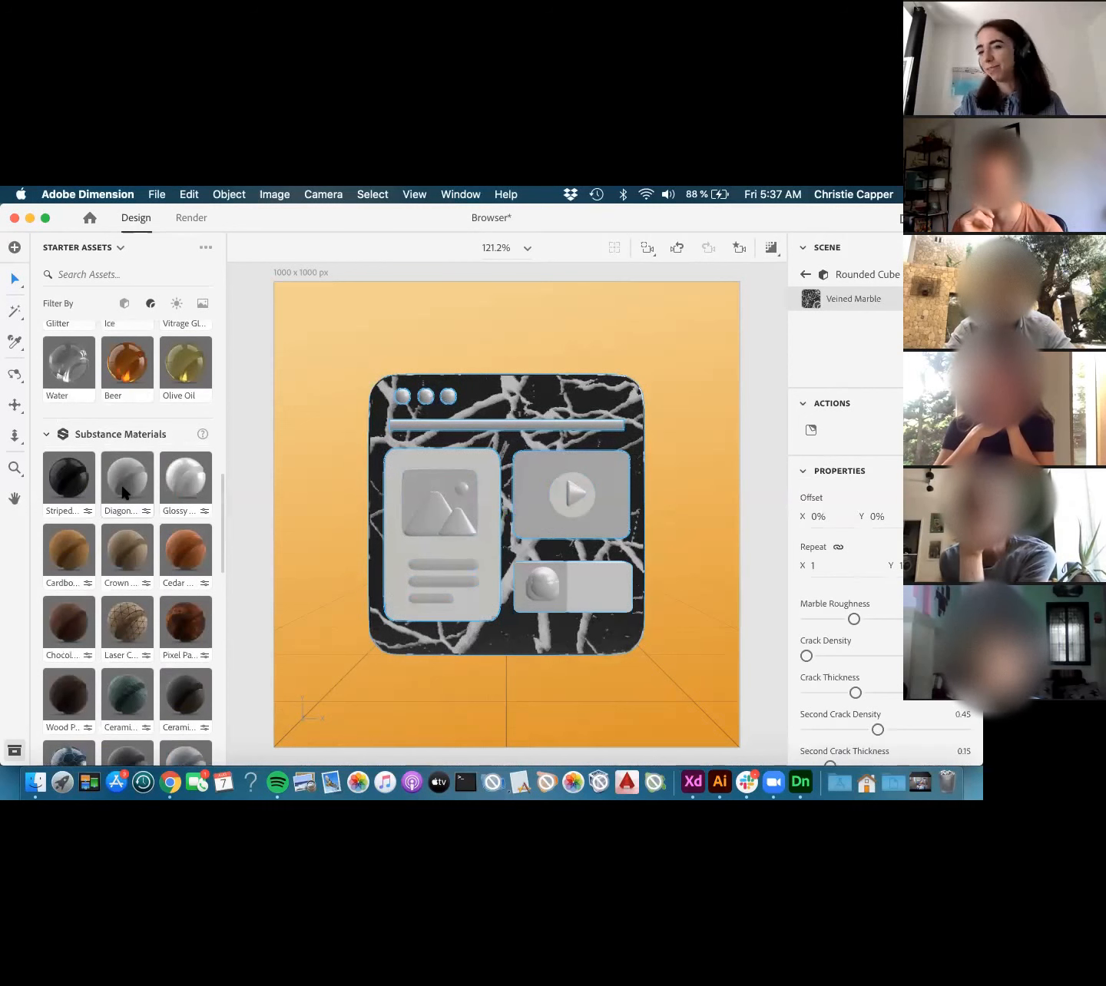
left_click(125, 492)
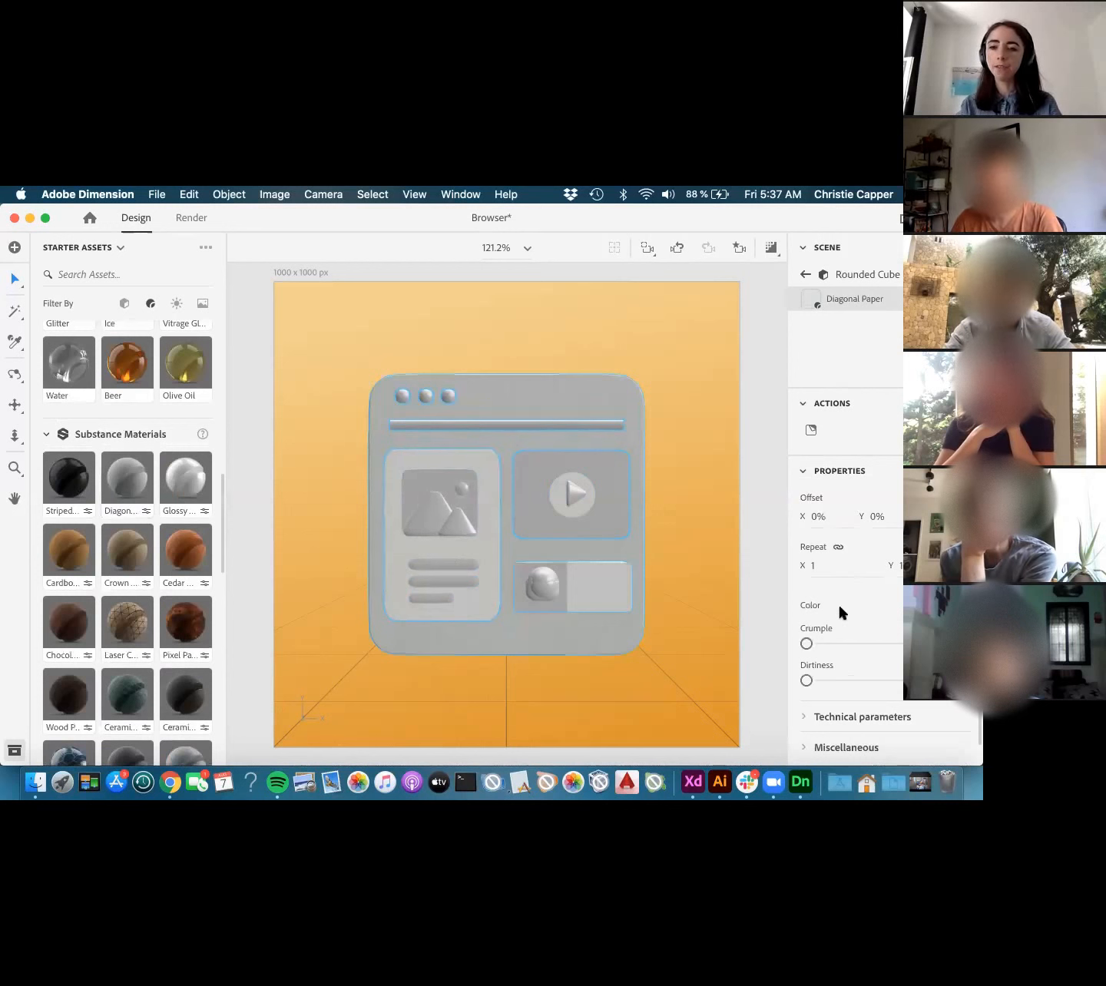
scroll(839, 602, "down", 1)
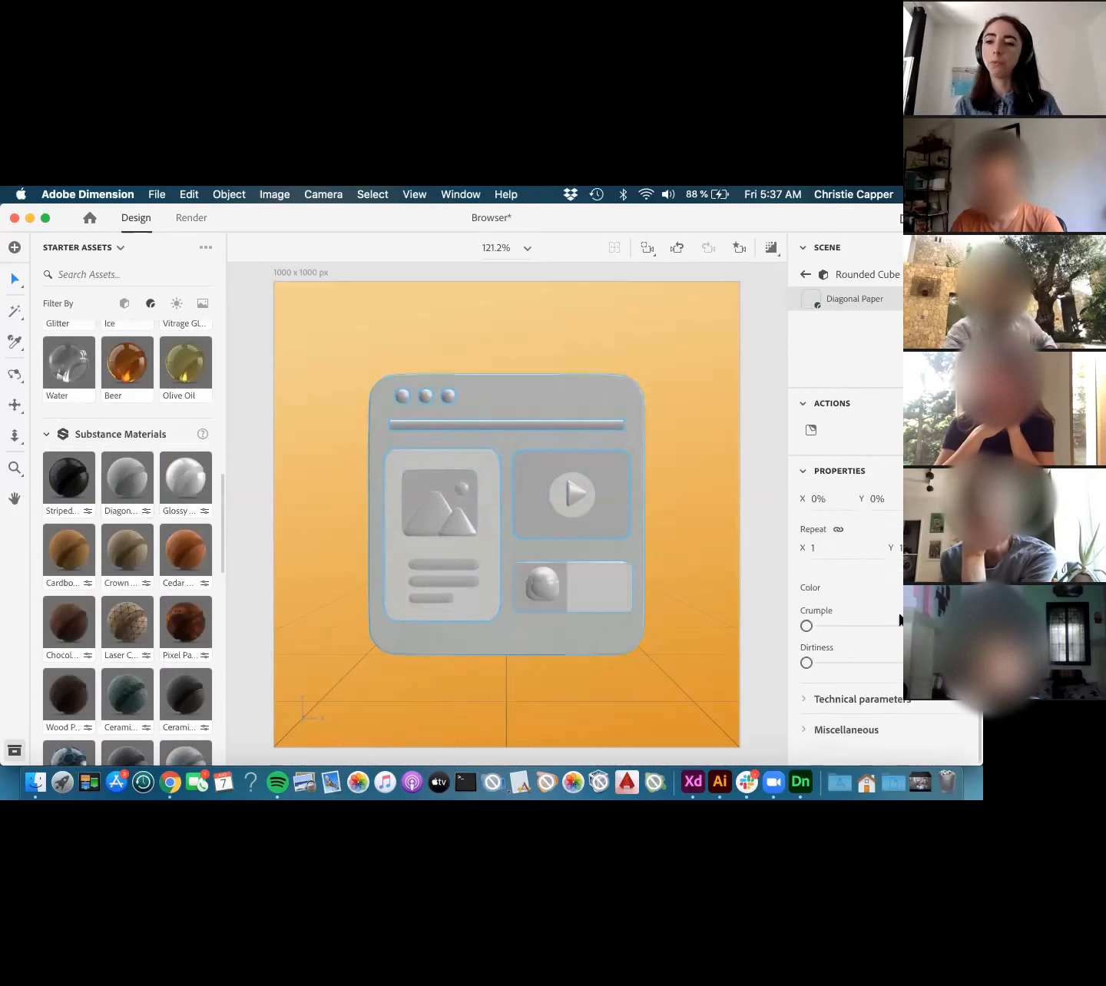
left_click(838, 626)
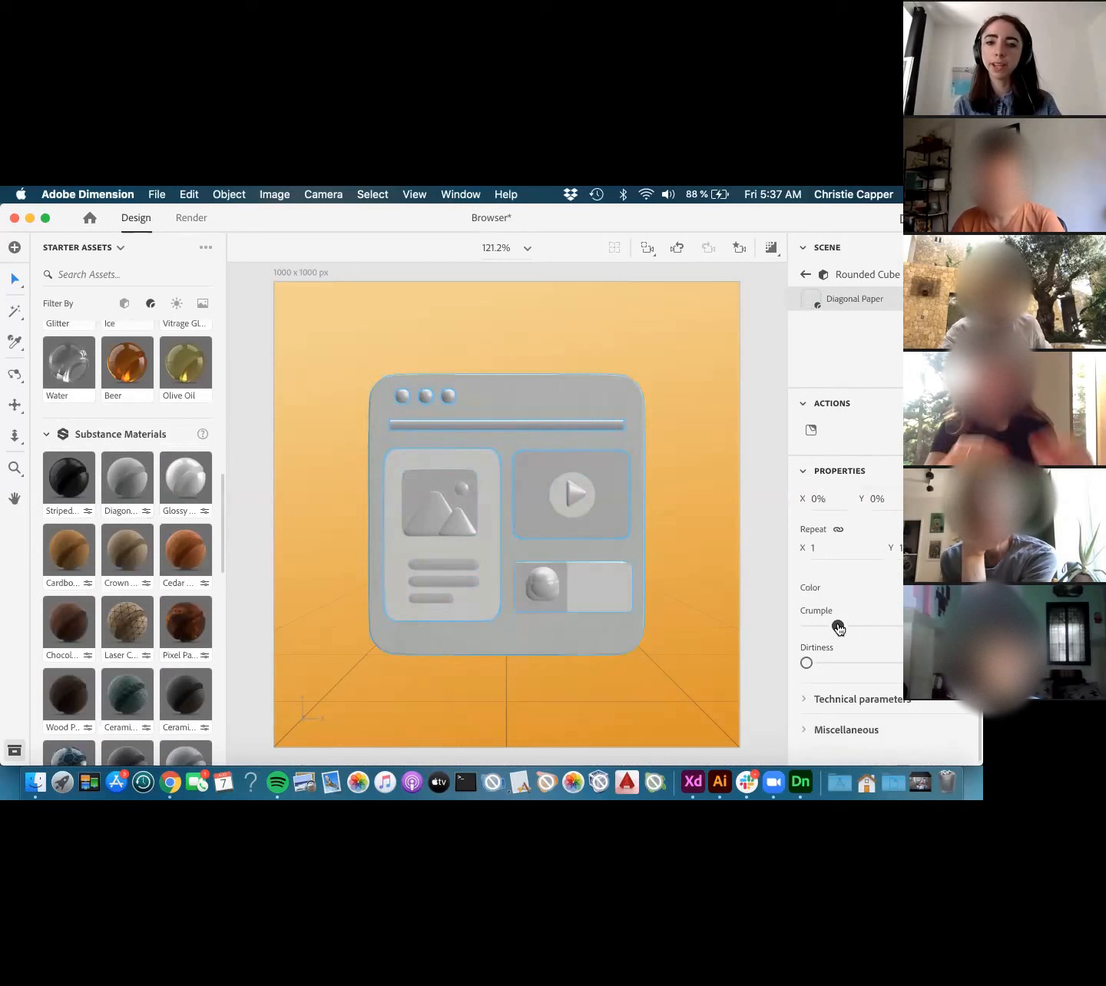
left_click(884, 628)
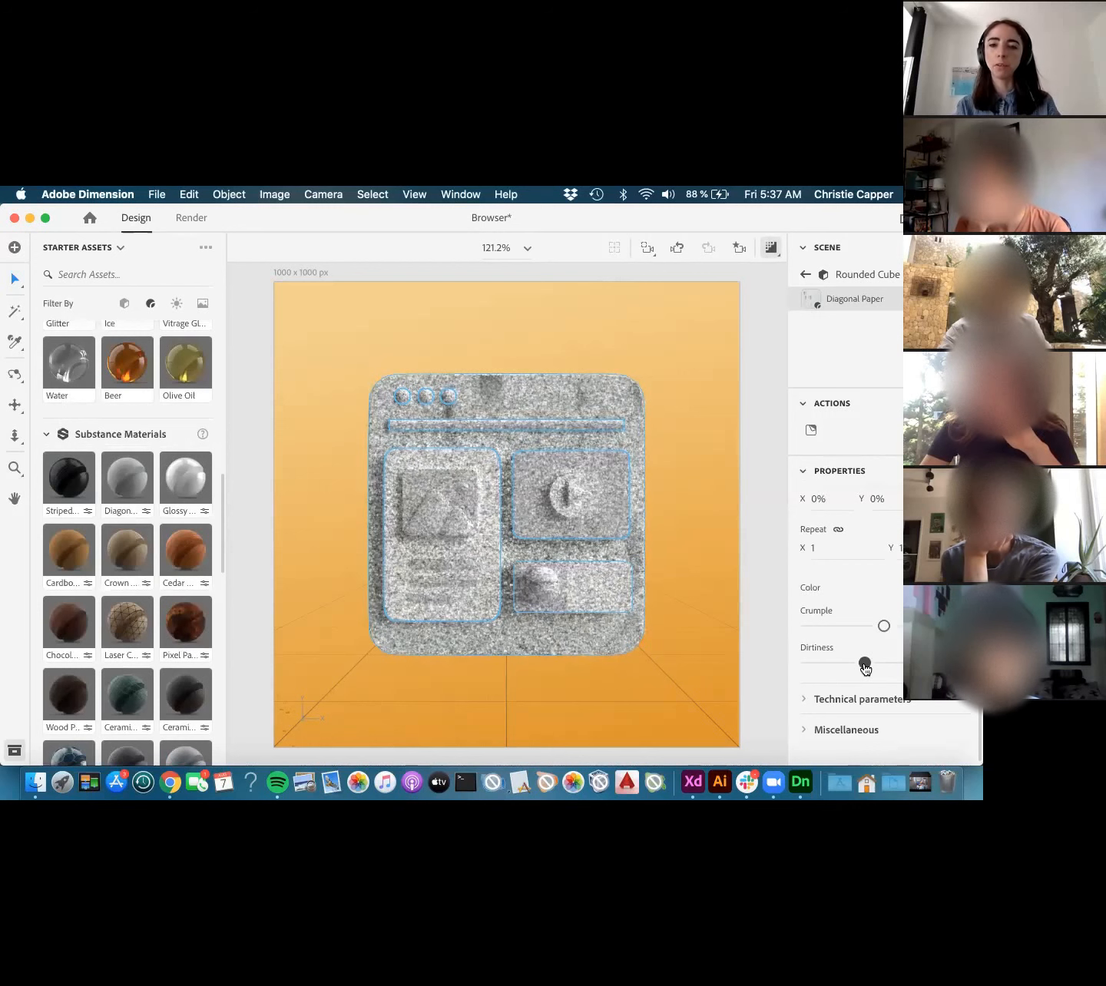
- Turn off the render preview and reduce the back panel's Diagonal Paper crumple and dirtiness to near their minimum
key("backslash")
left_click_drag(864, 662, 814, 628)
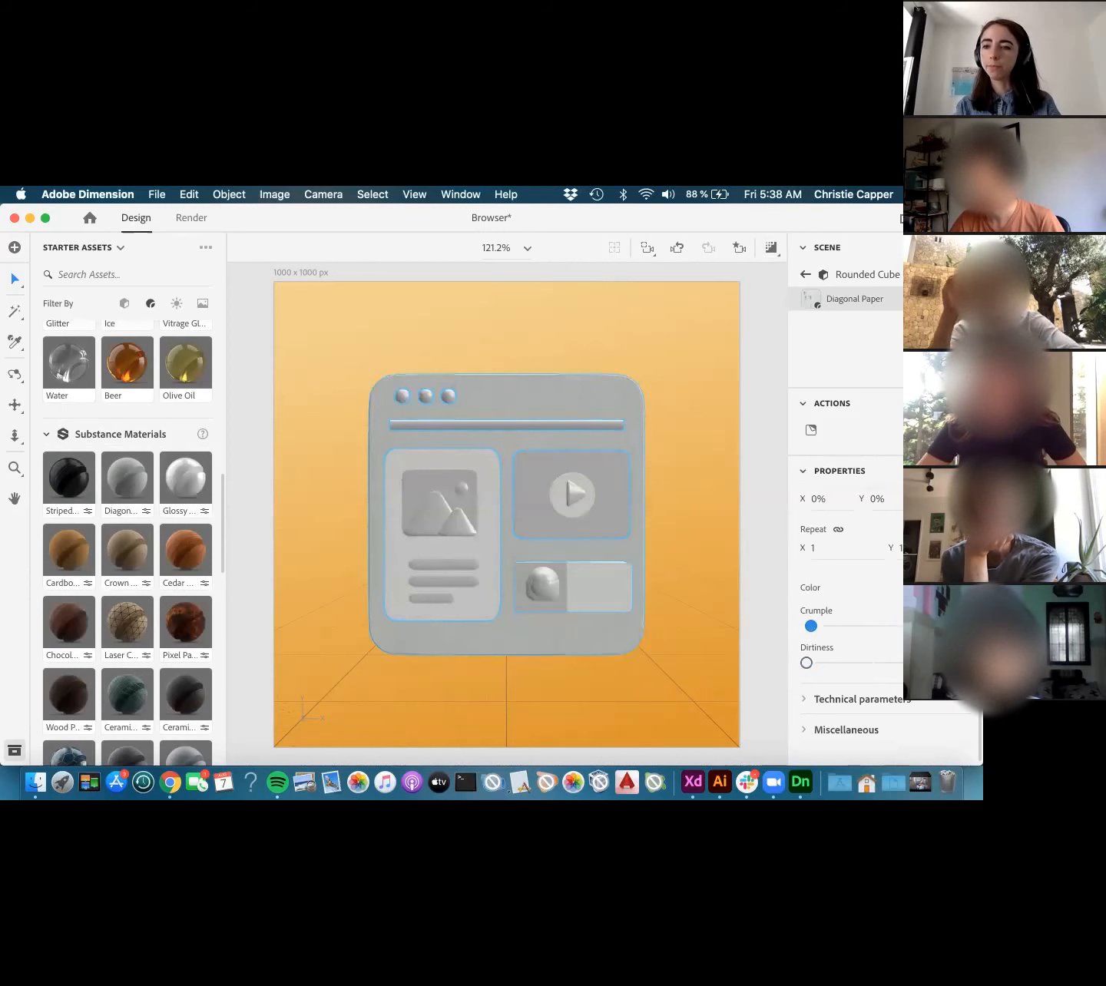
- Copy the light-blue palette swatch's hex colour from Browser_Backgrounds.ai in Illustrator and return to Dimension
left_click(959, 588)
key("super+Tab")
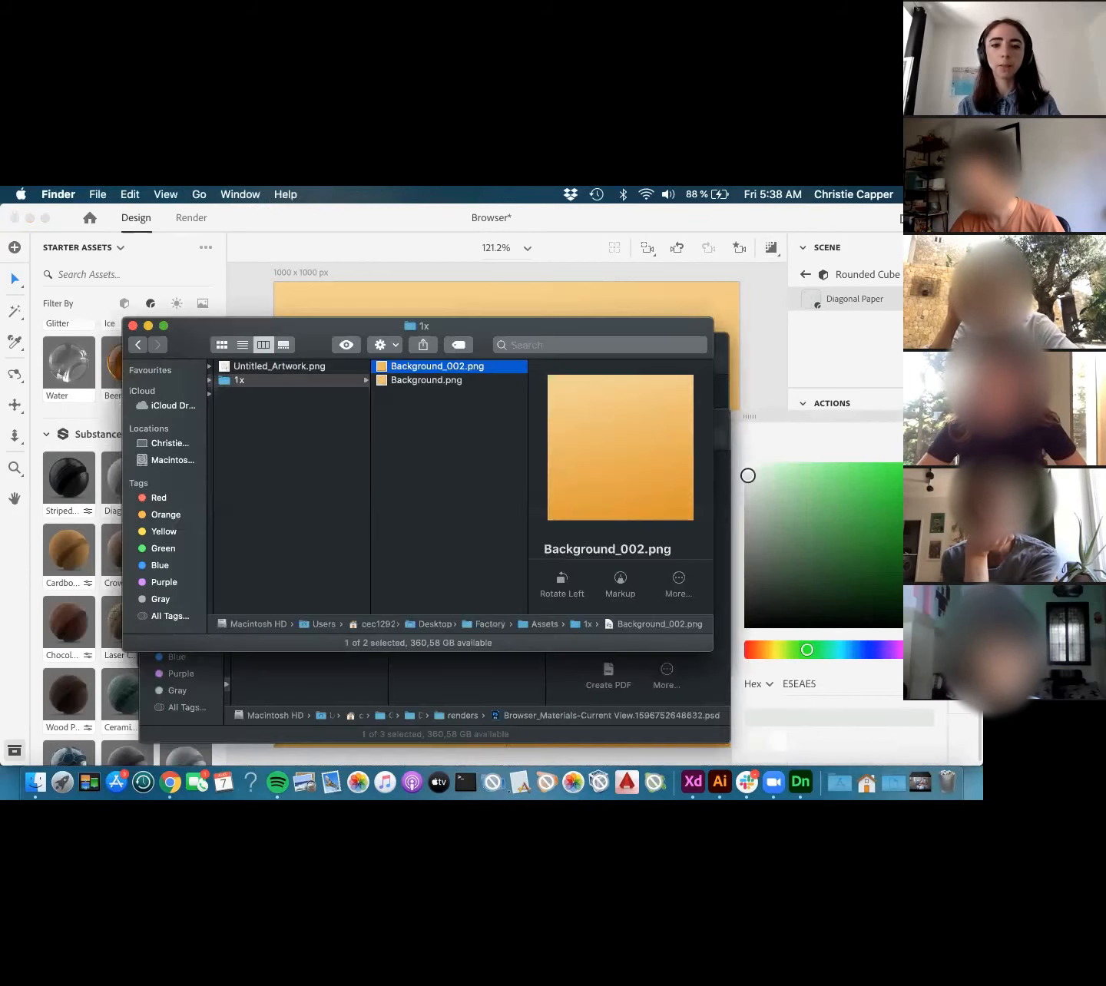
key("super+Tab")
key("Tab")
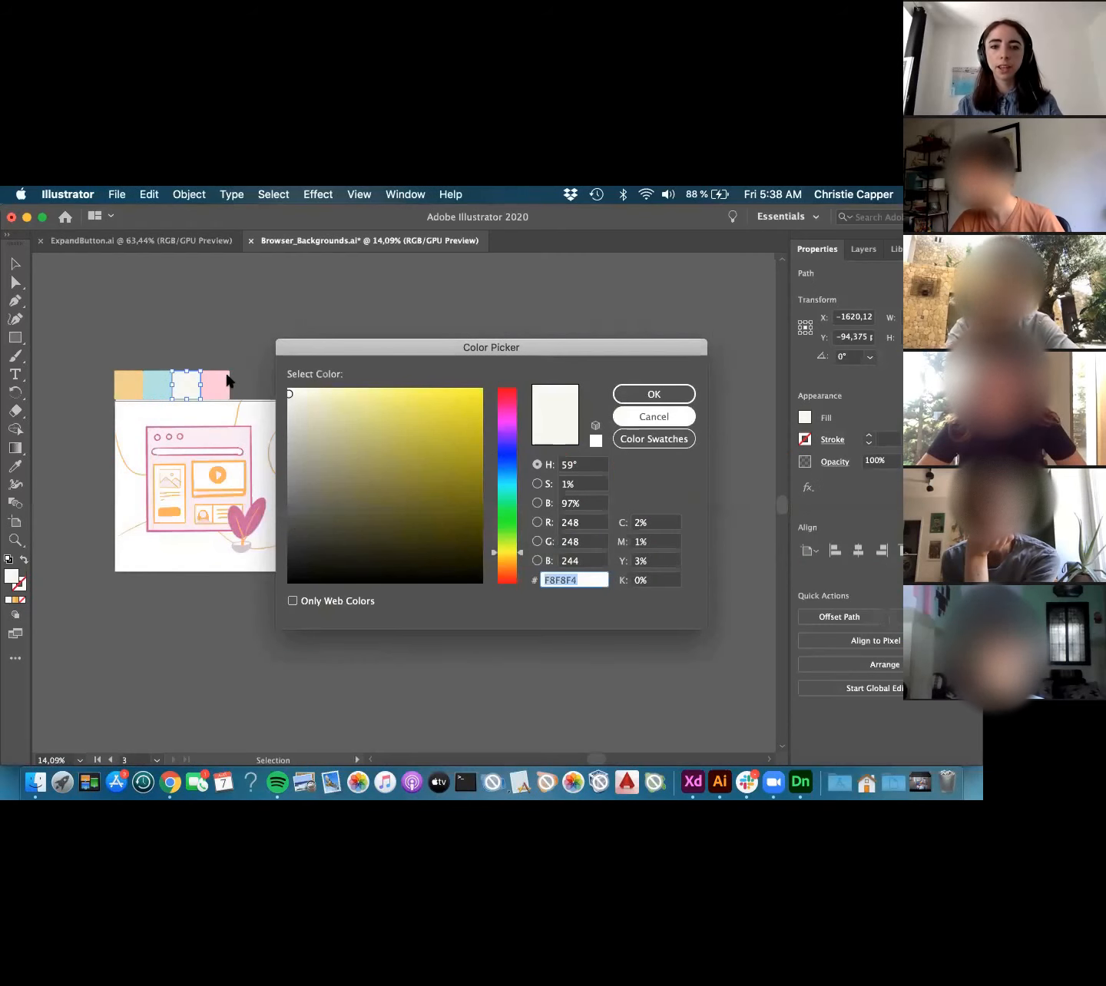
left_click(162, 387)
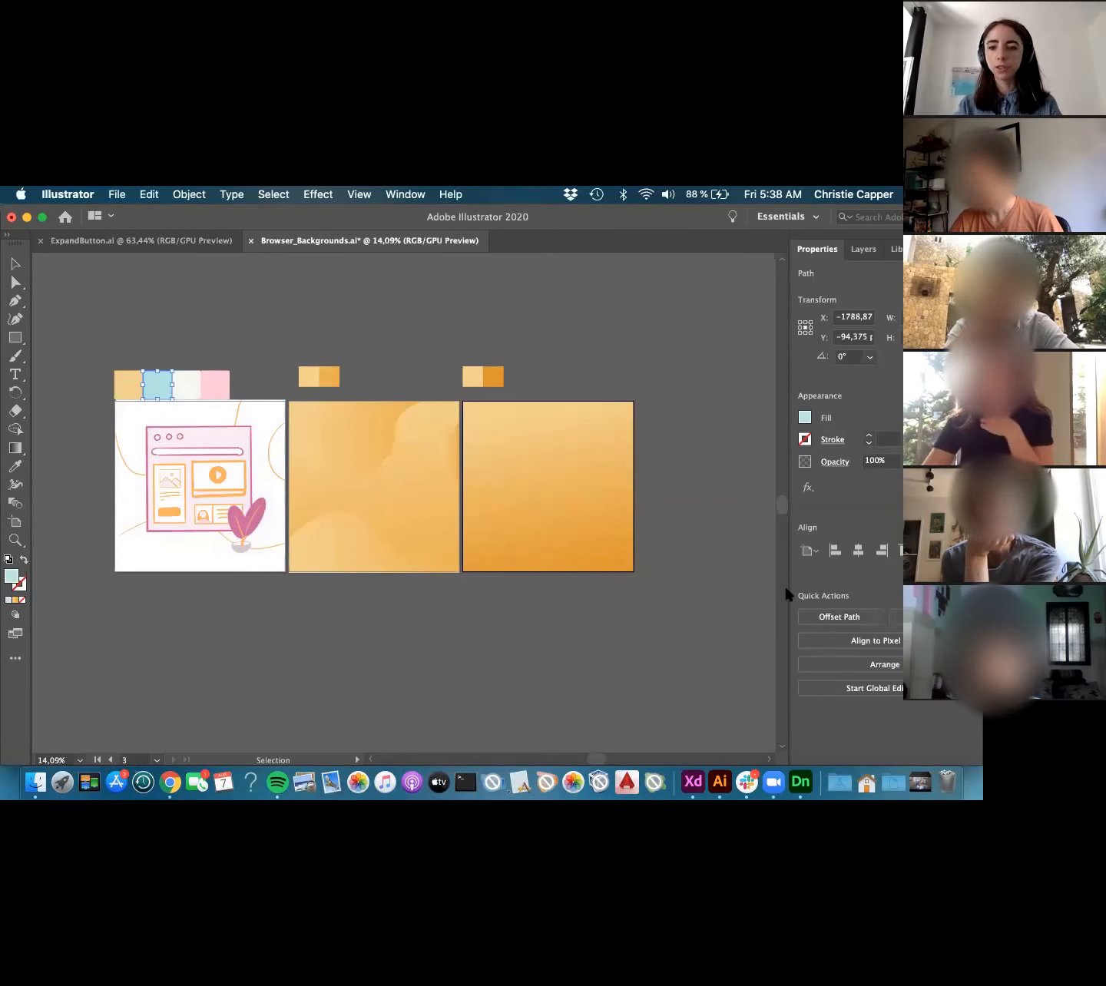
double_click(10, 576)
key("super+Tab")
key("super+Tab")
key("super+Tab")
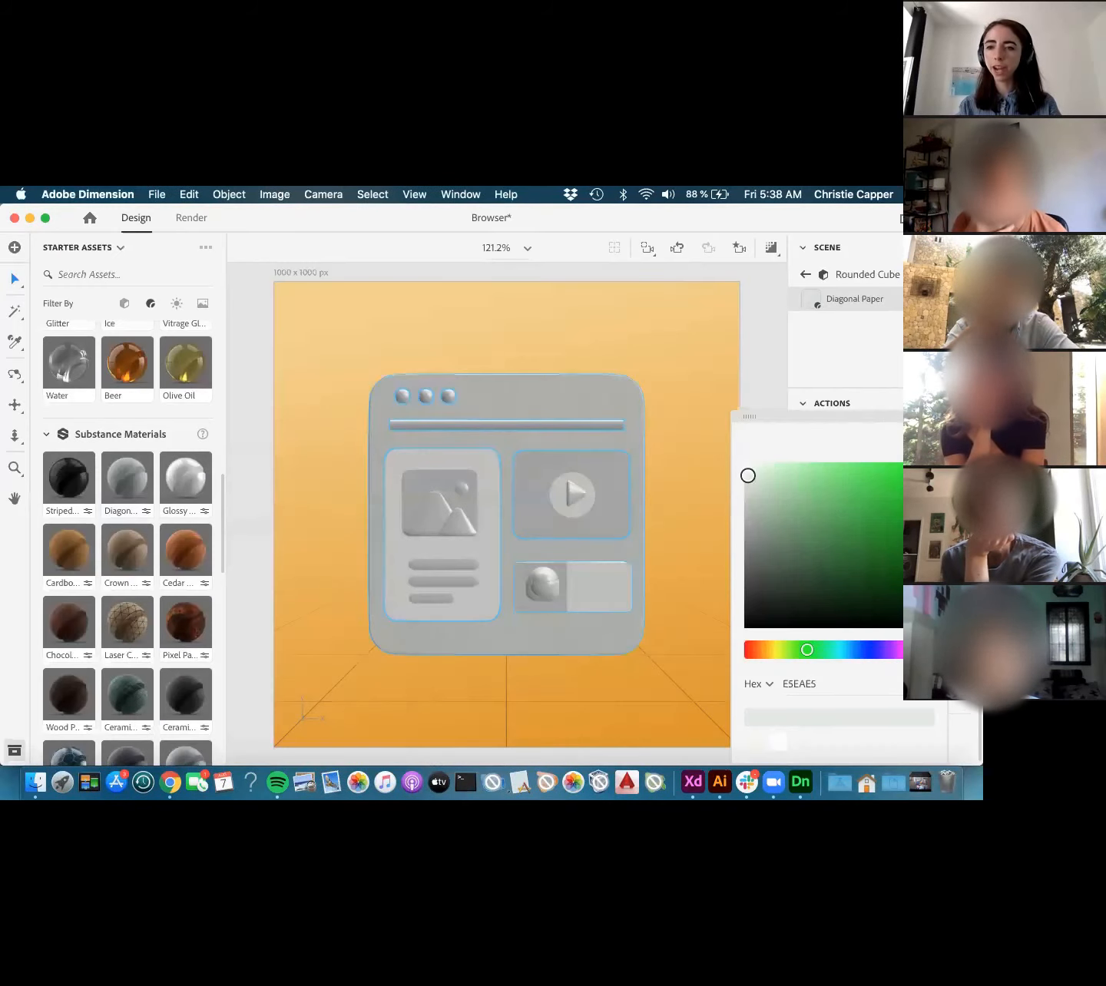
- Set the Diagonal Paper colour of the browser's back panel to B2E5E5
double_click(806, 677)
type("B2E5E5")
key("Return")
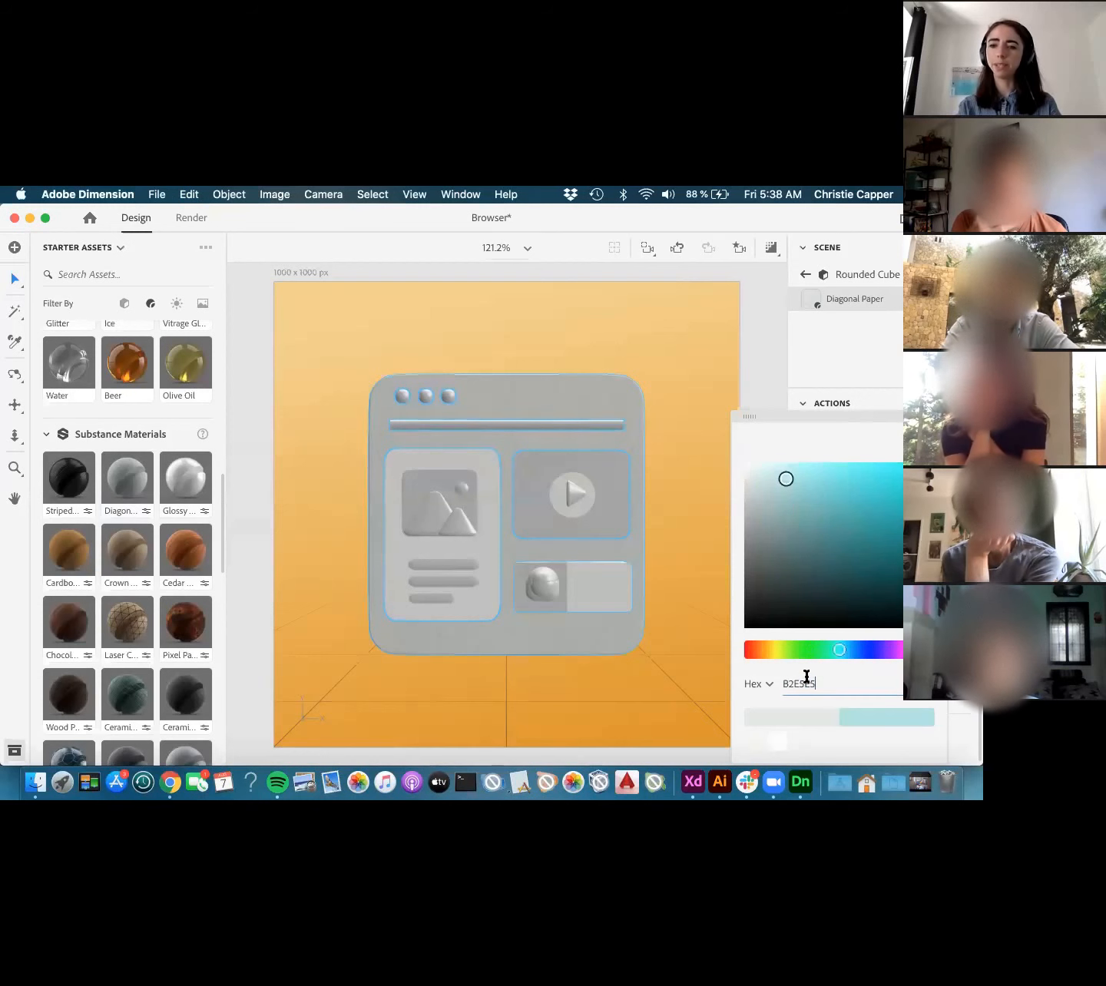
left_click(888, 359)
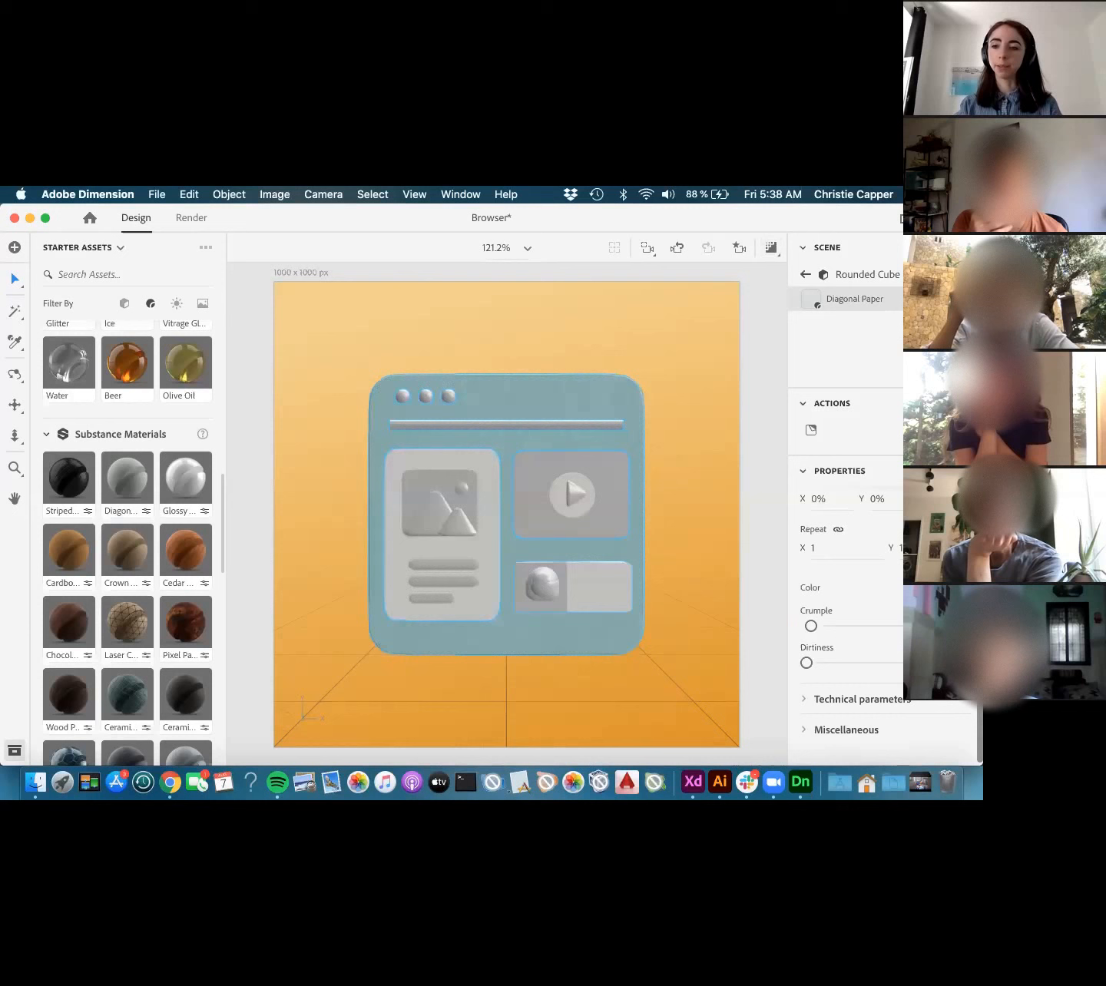
left_click(961, 588)
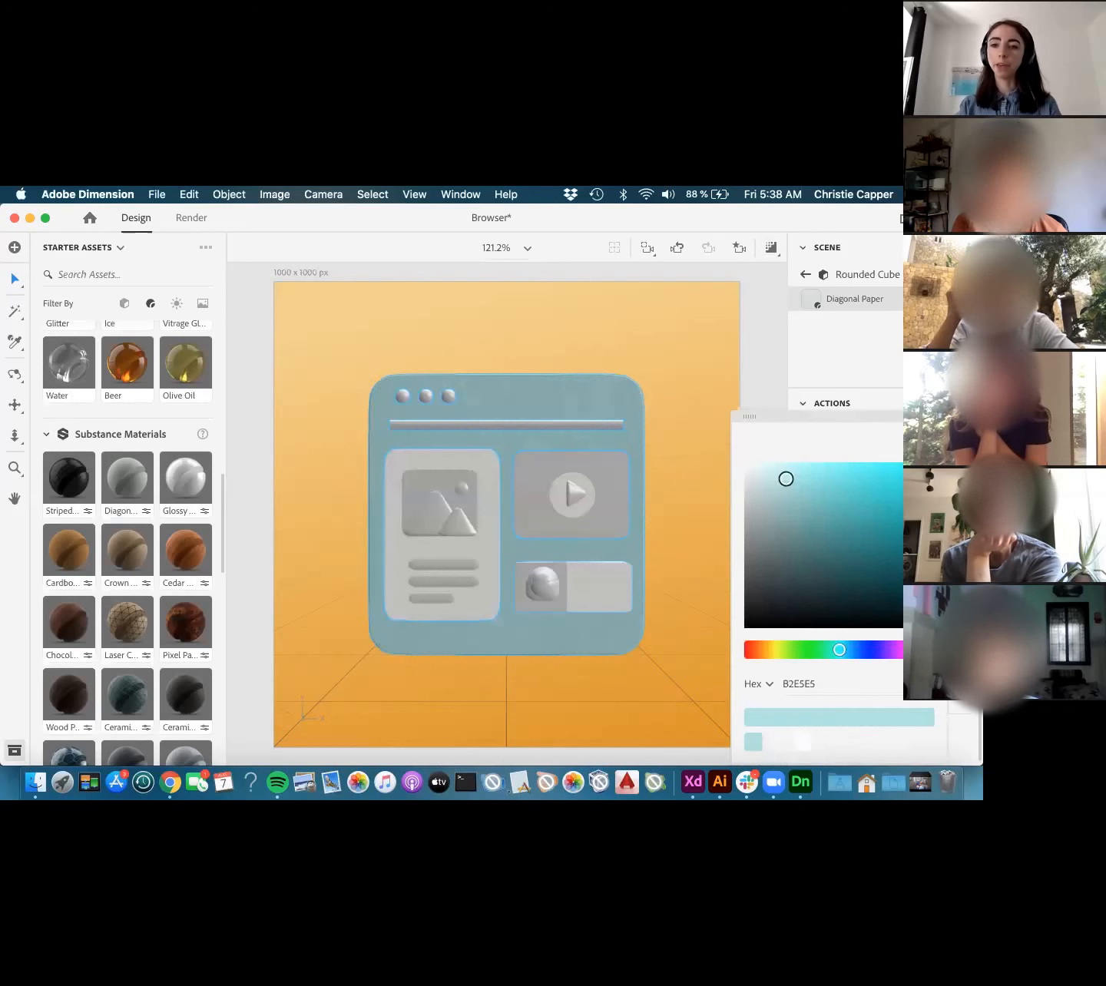
left_click(870, 353)
- Try the Cedar Wood substance material on the card picture's left mountain, and review its colour and batten settings
scroll(142, 528, "down", 2)
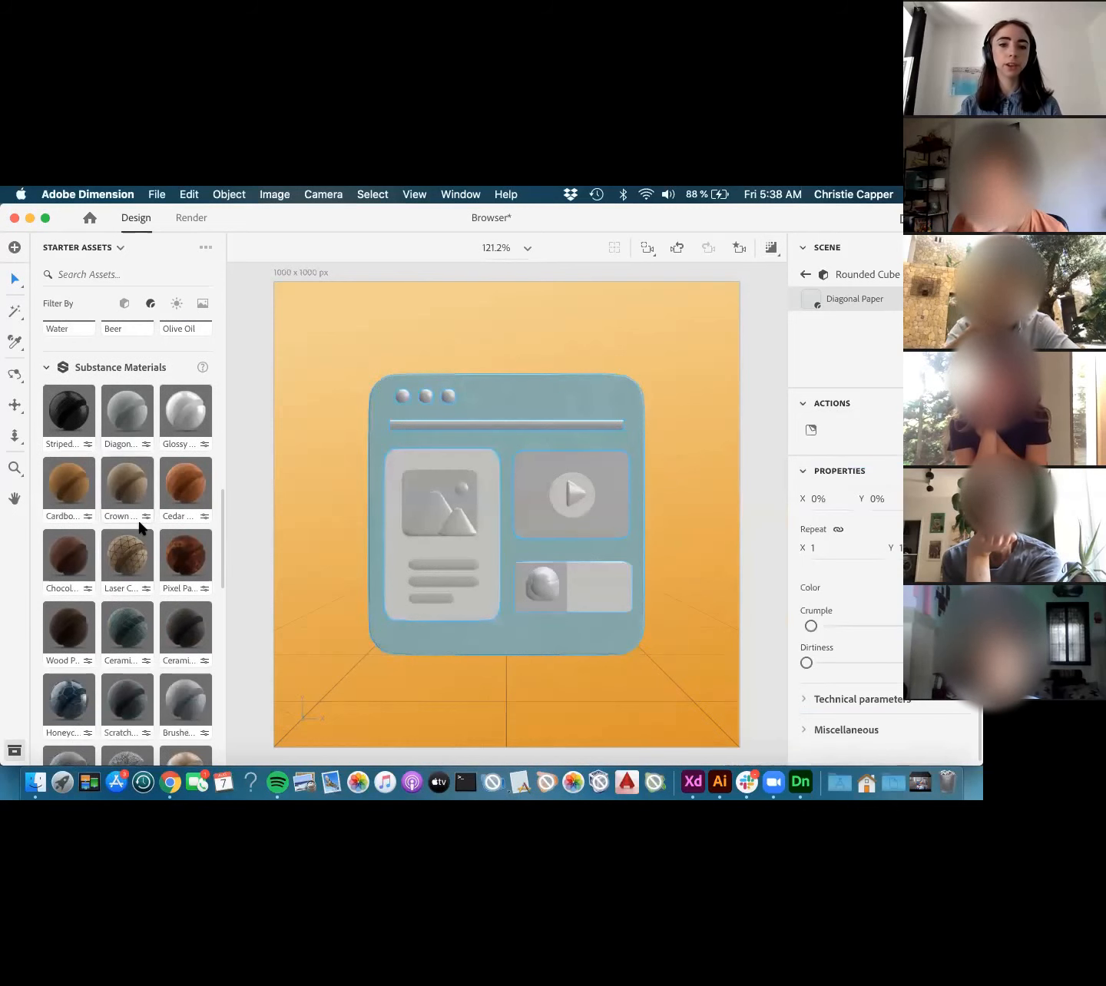
left_click(426, 522)
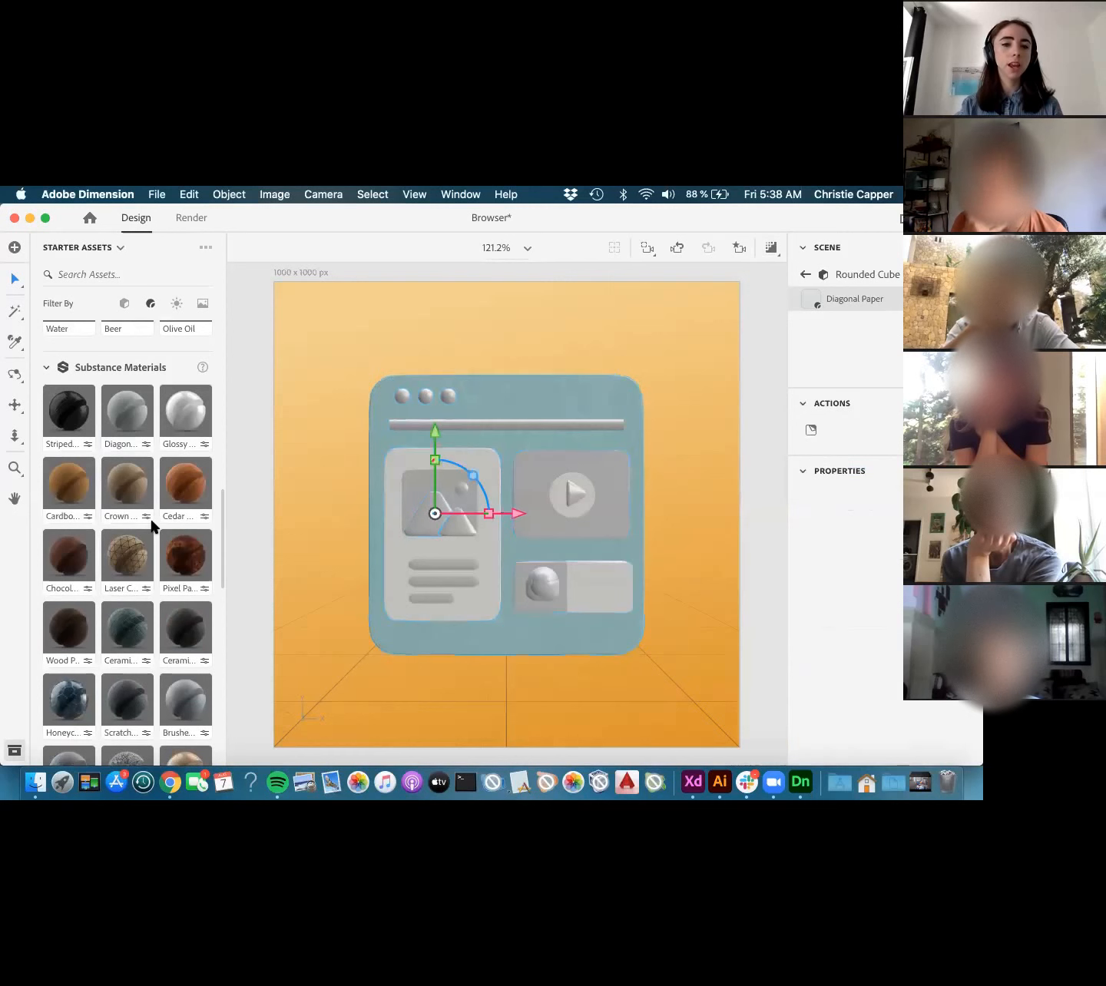
left_click(186, 484)
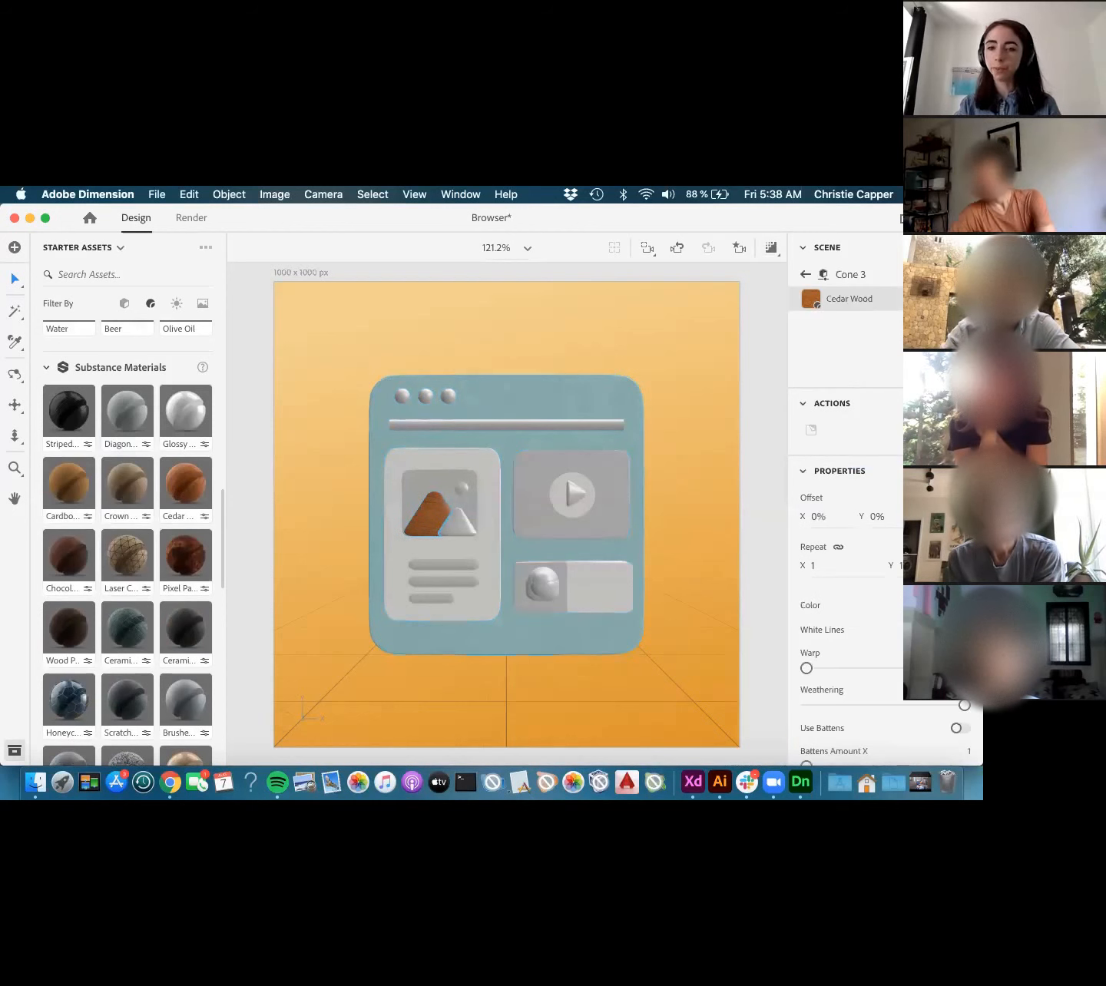
left_click(961, 604)
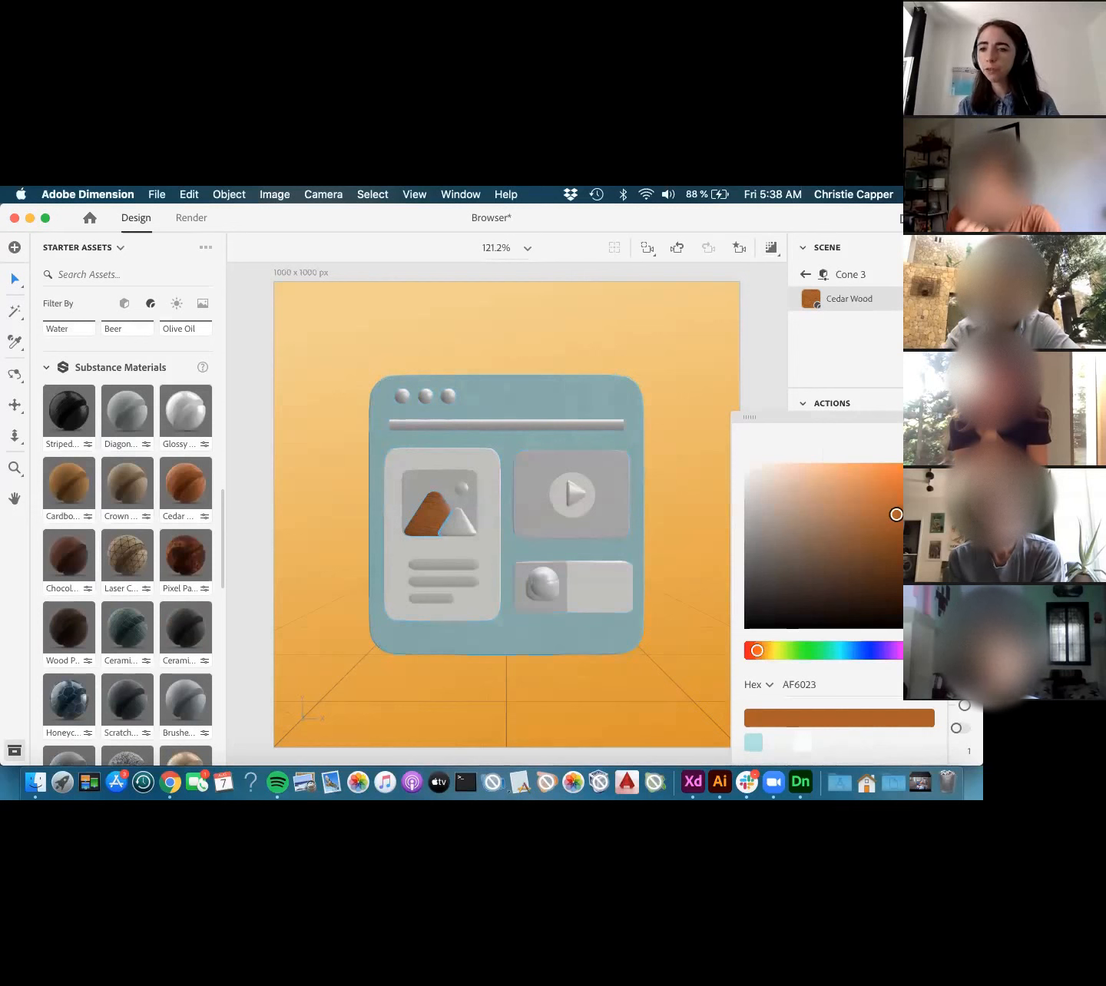
left_click(961, 605)
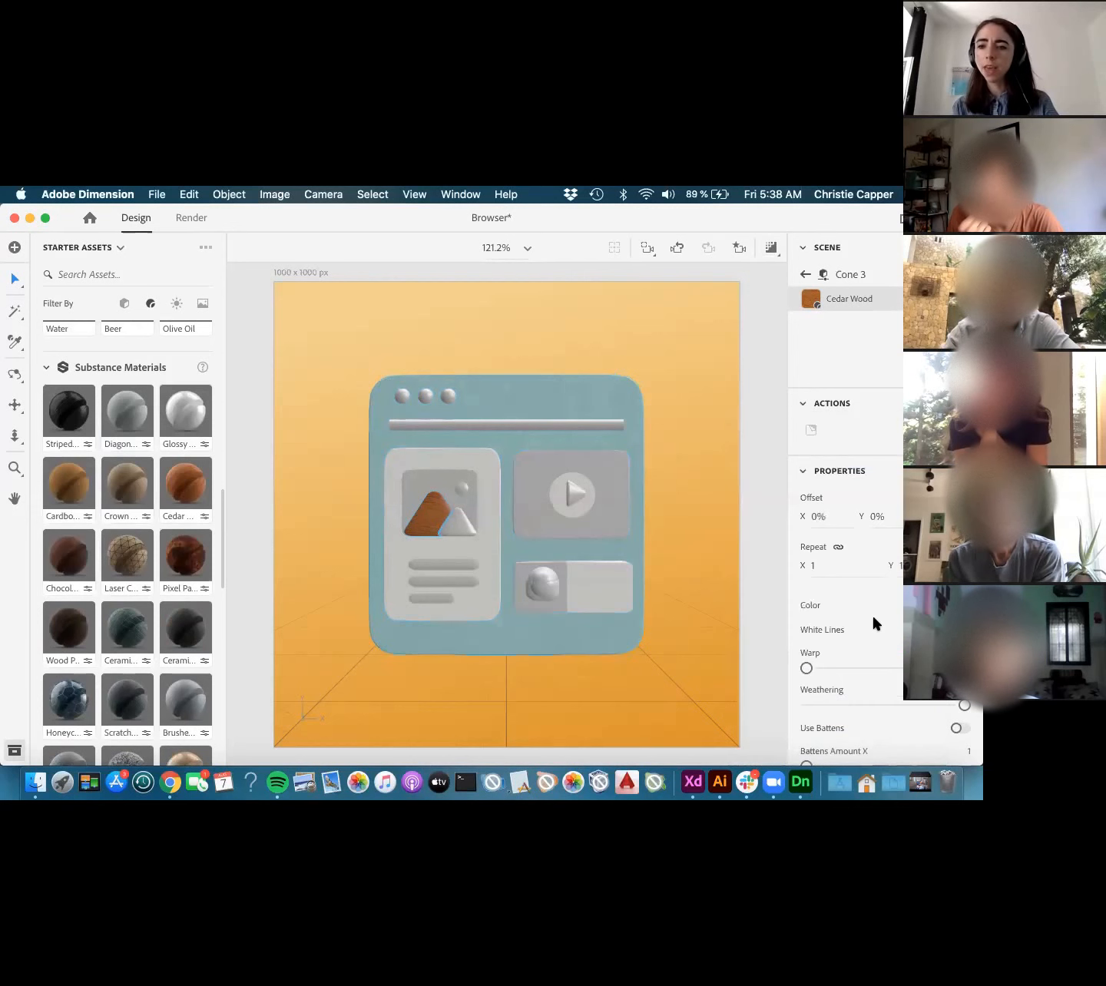
scroll(872, 620, "down", 5)
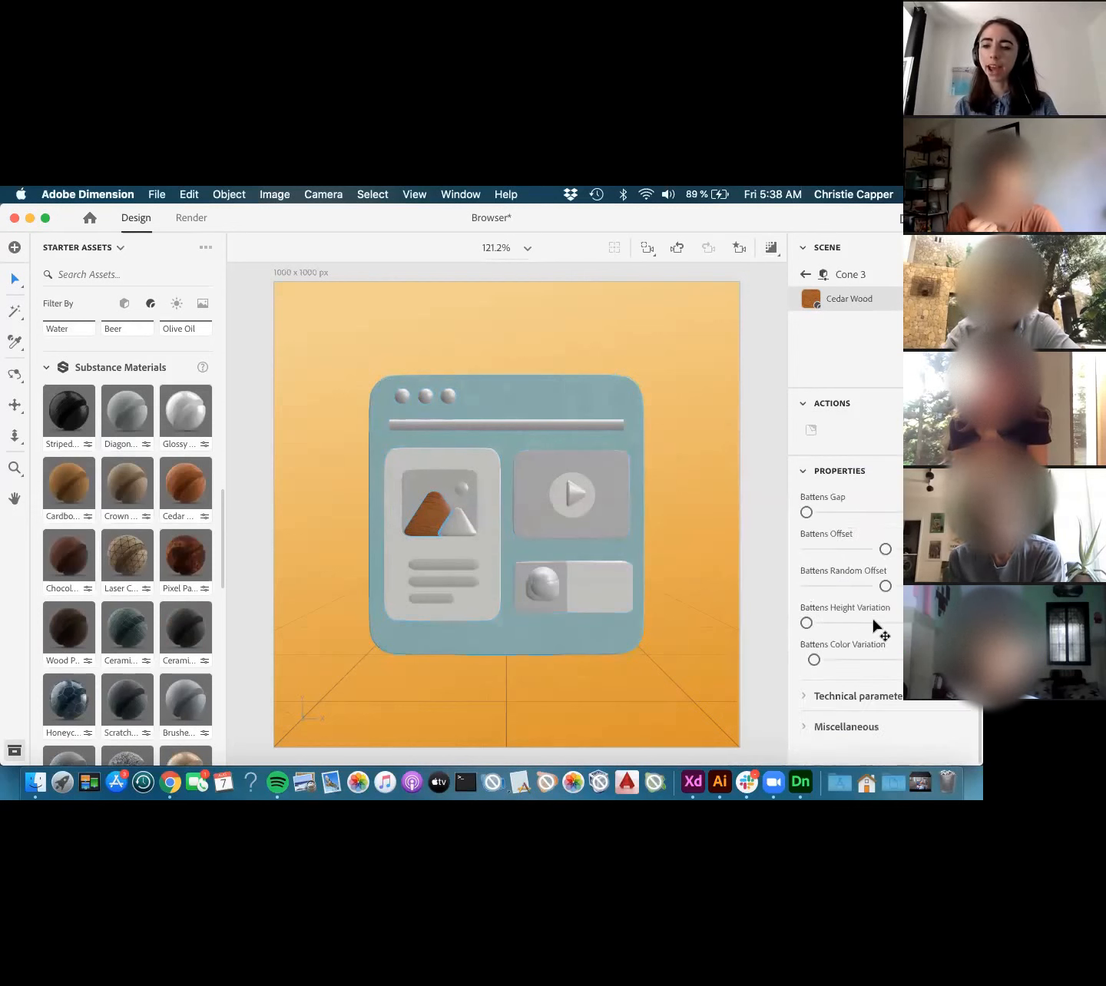
scroll(128, 492, "up", 10)
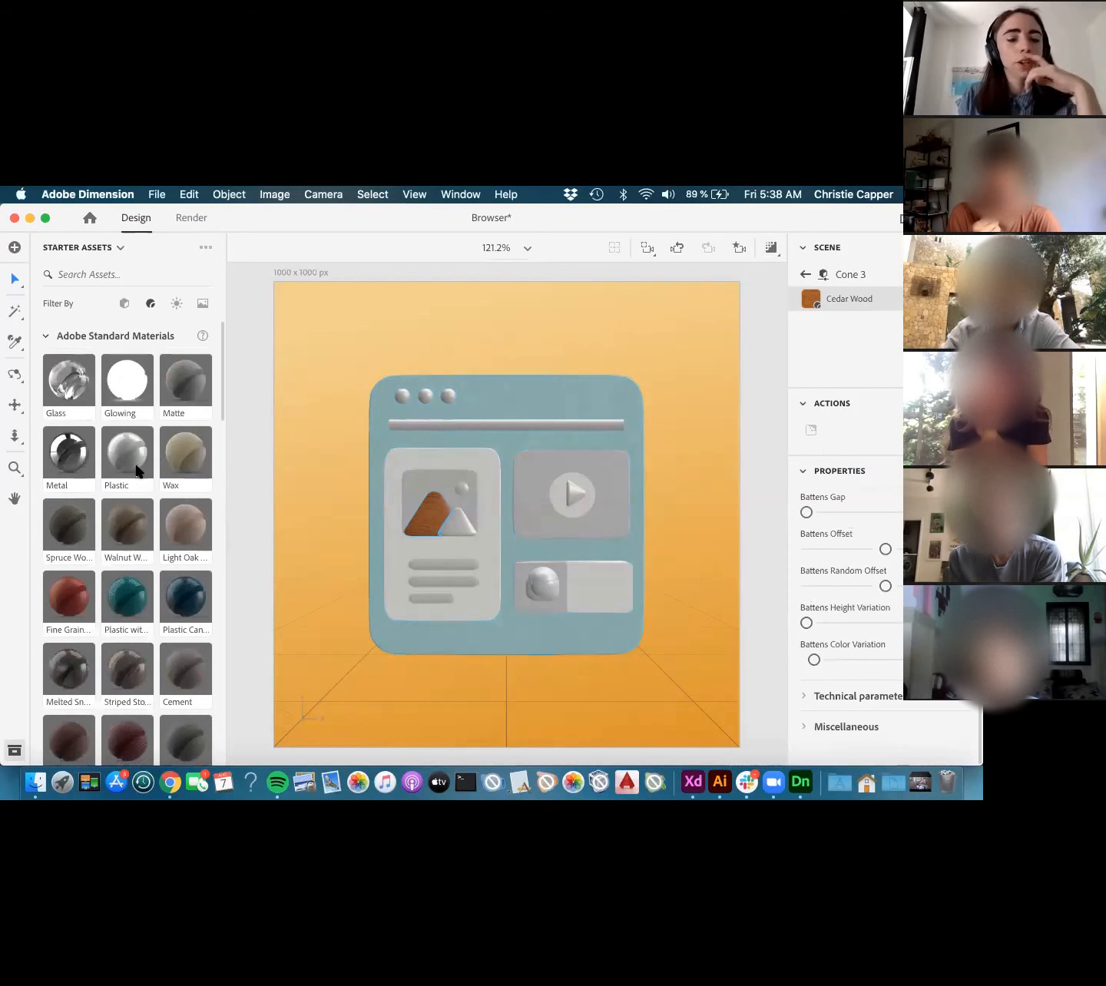
- Try the Veined Marble substance material on the left mountain in place of the wood
scroll(139, 473, "down", 10)
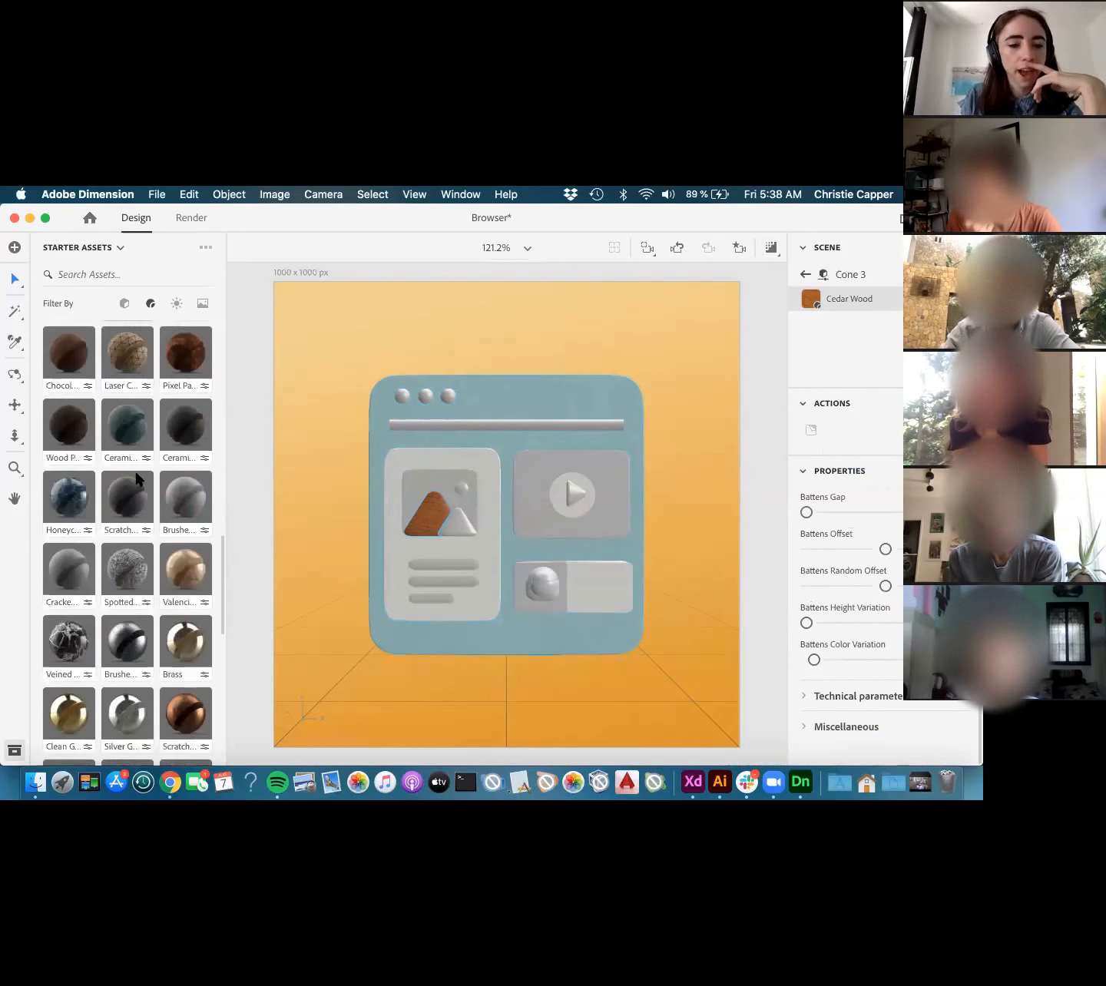
scroll(132, 487, "down", 1)
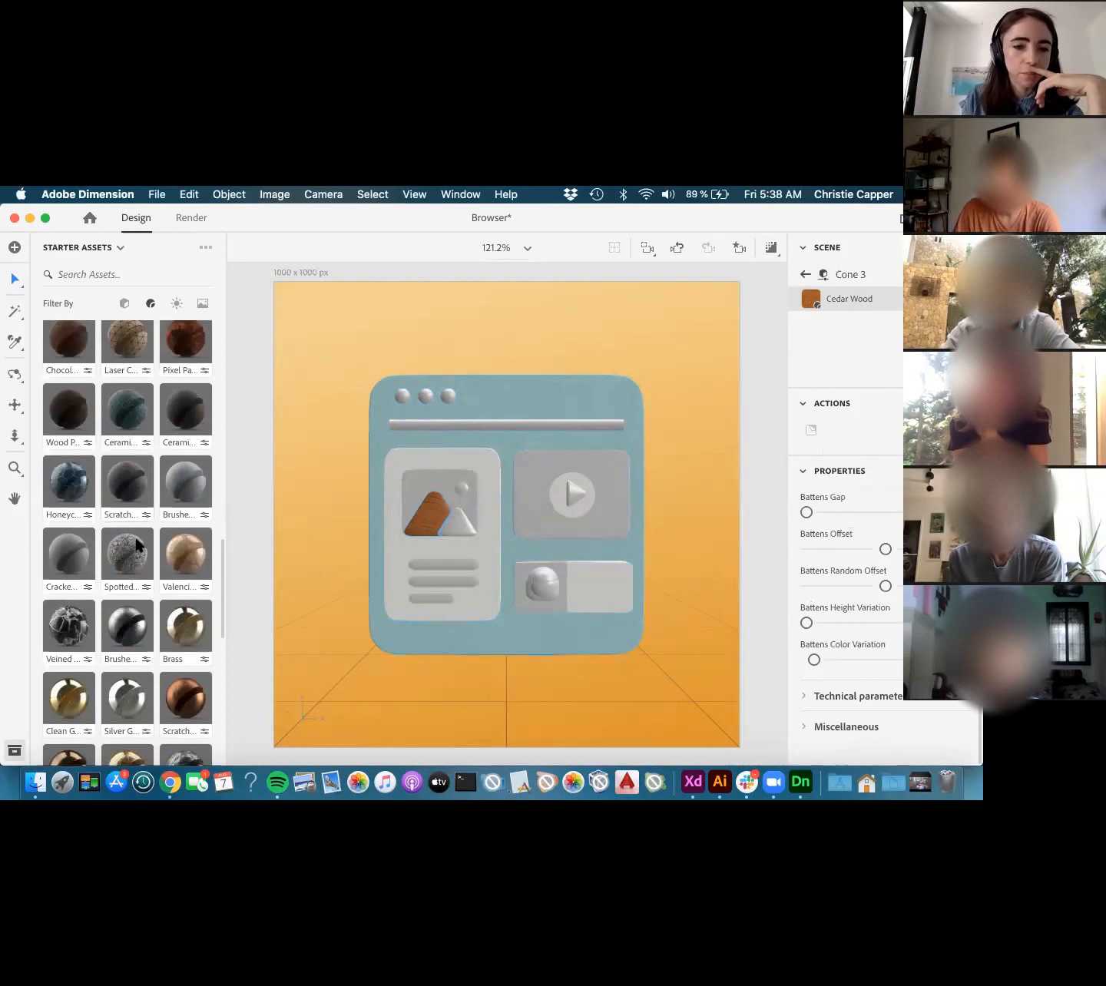
scroll(137, 543, "down", 3)
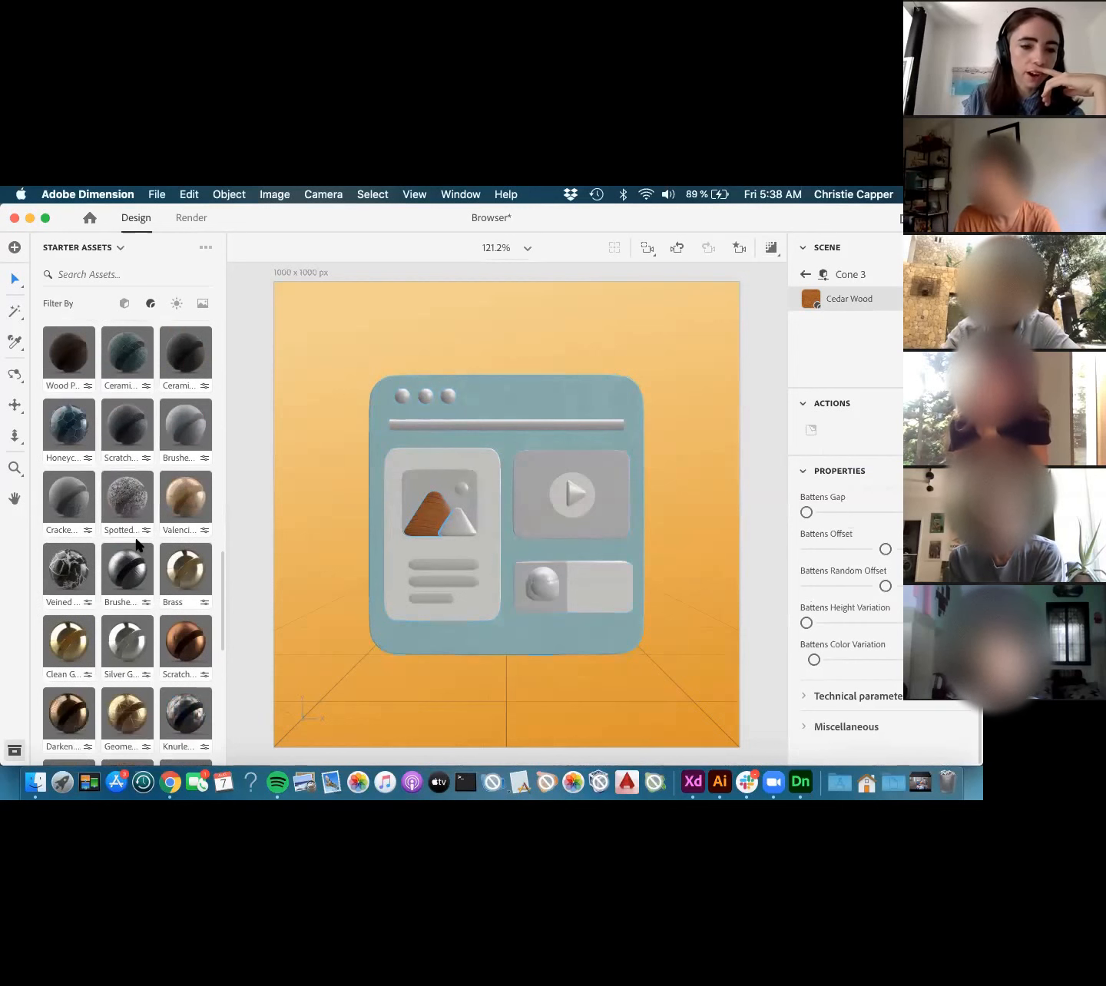
scroll(136, 543, "down", 1)
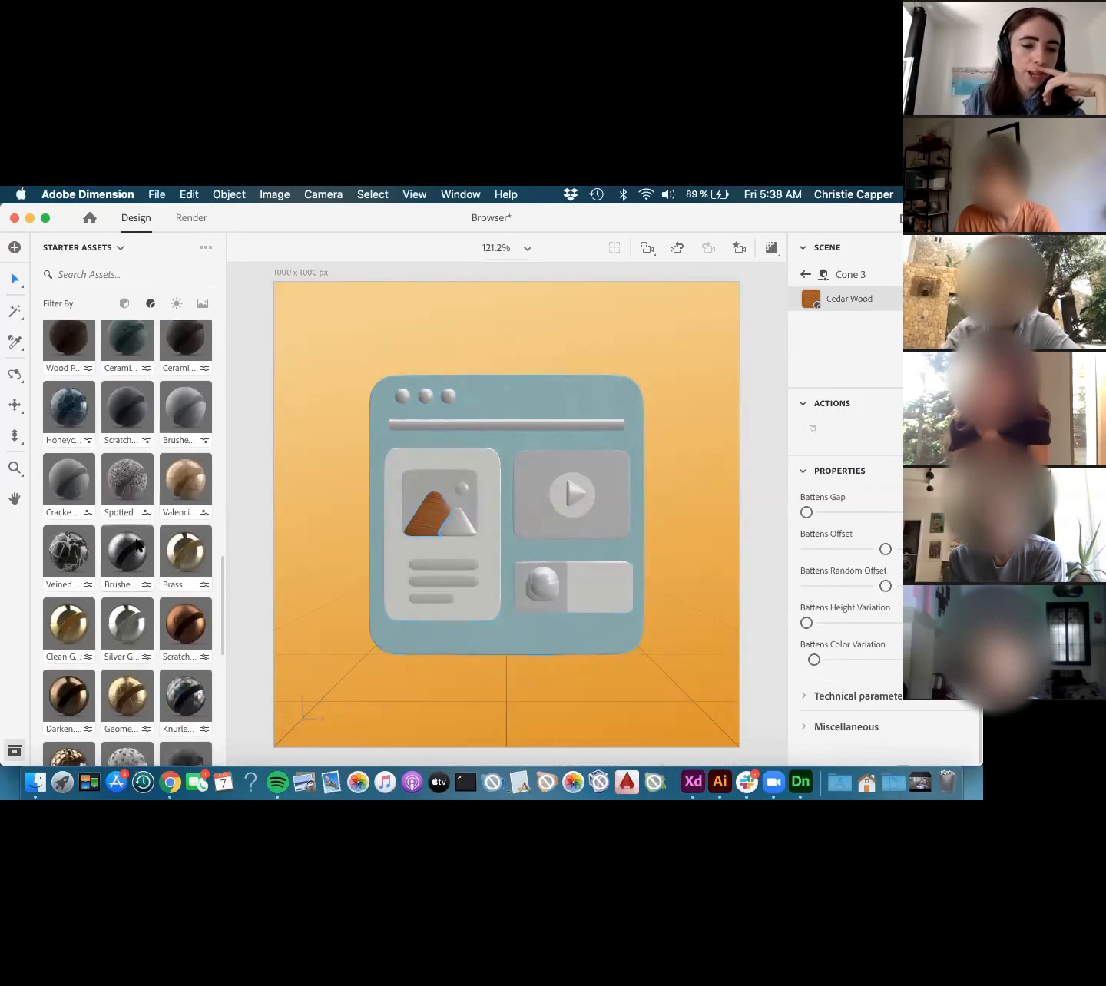
left_click(78, 549)
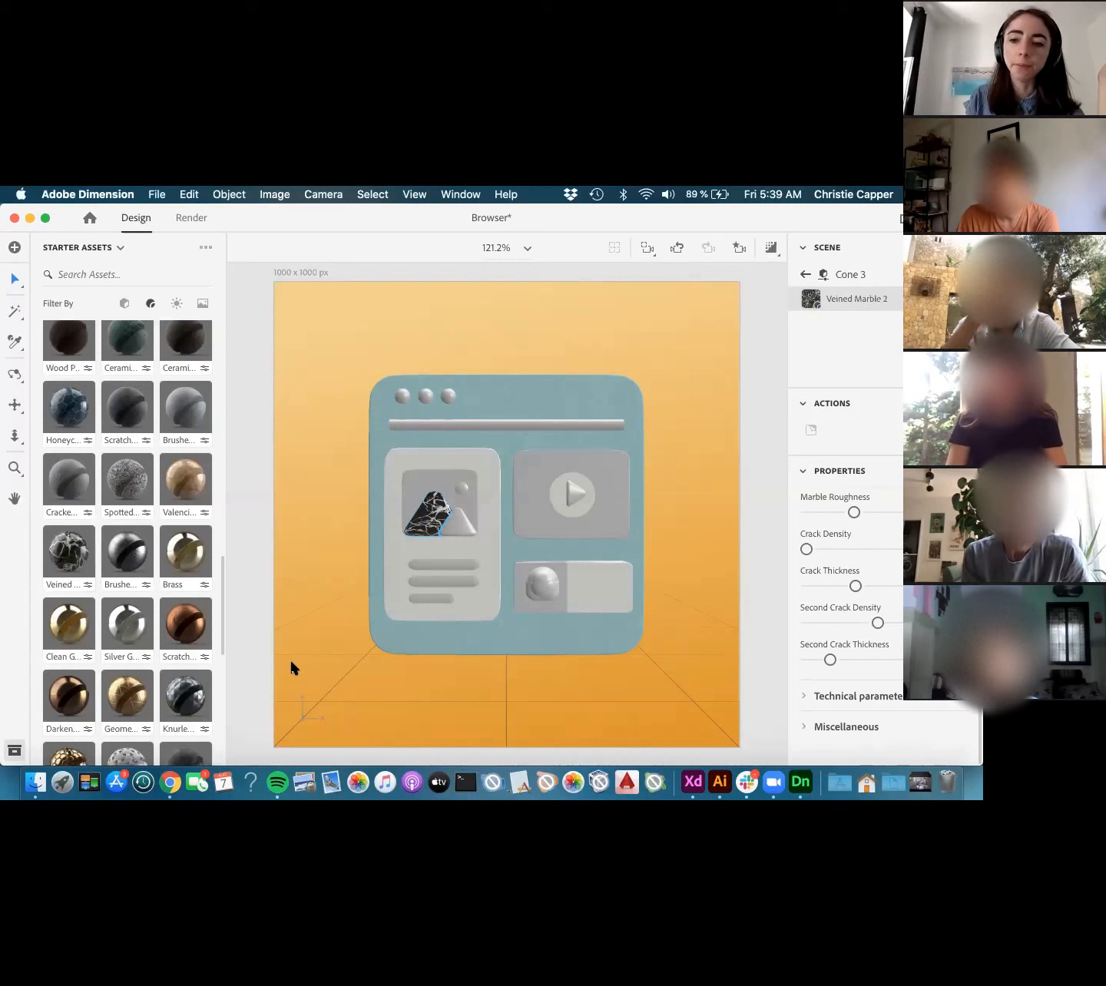
- Try the Scratched Copper substance material on the left mountain and open its colour picker
scroll(189, 599, "down", 3)
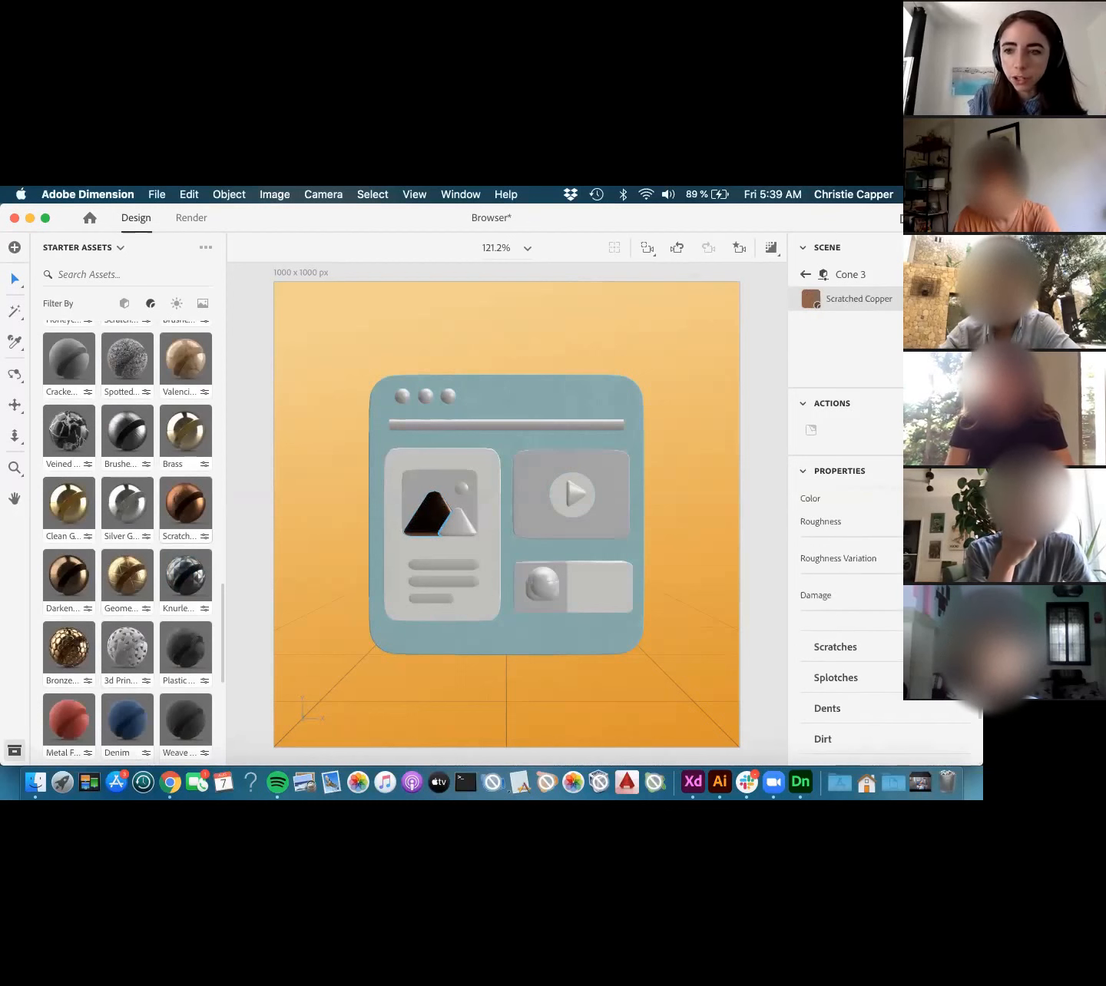
left_click(960, 499)
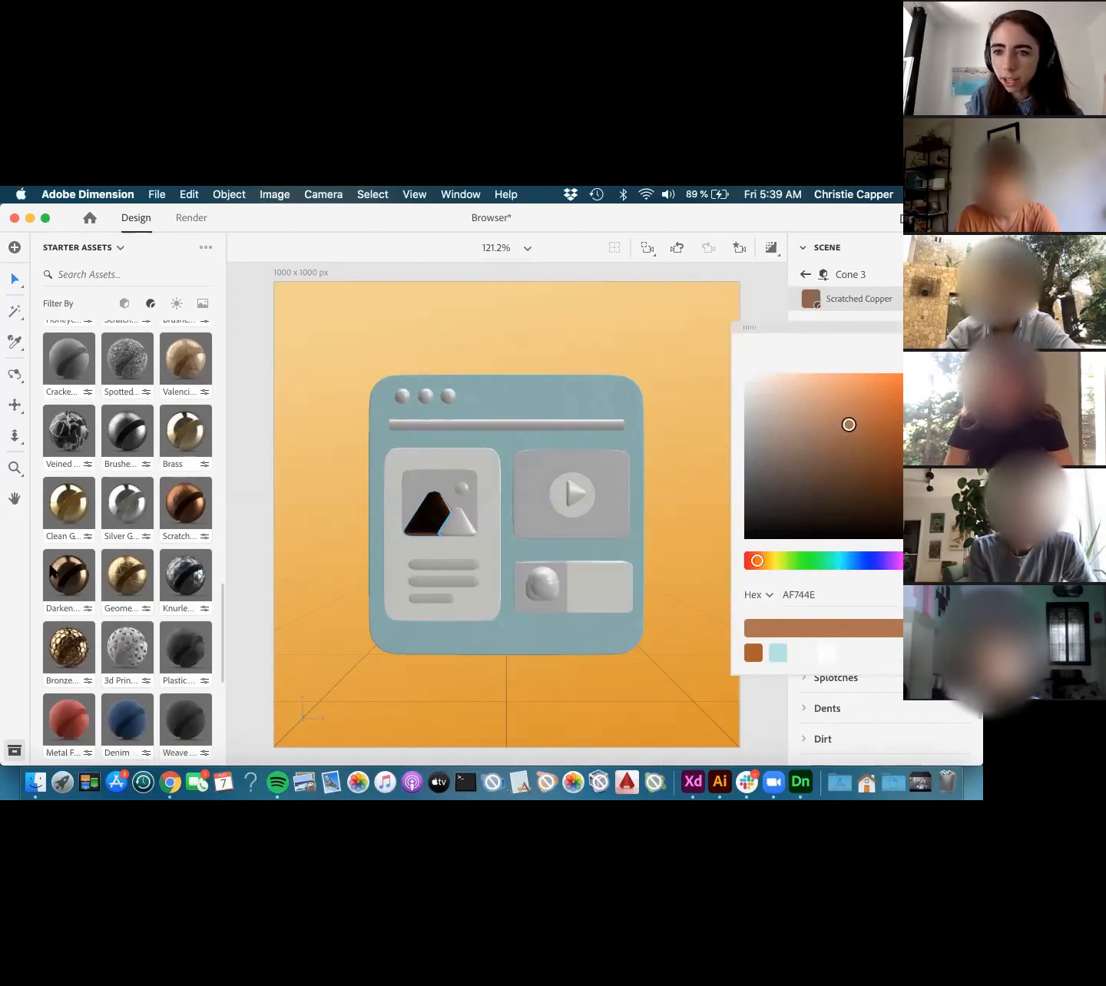
- Try the Vitrage Glass material on the left mountain and open its base colour image for editing in Photoshop
scroll(50, 569, "down", 10)
scroll(49, 567, "down", 5)
scroll(50, 567, "up", 10)
scroll(53, 567, "up", 1)
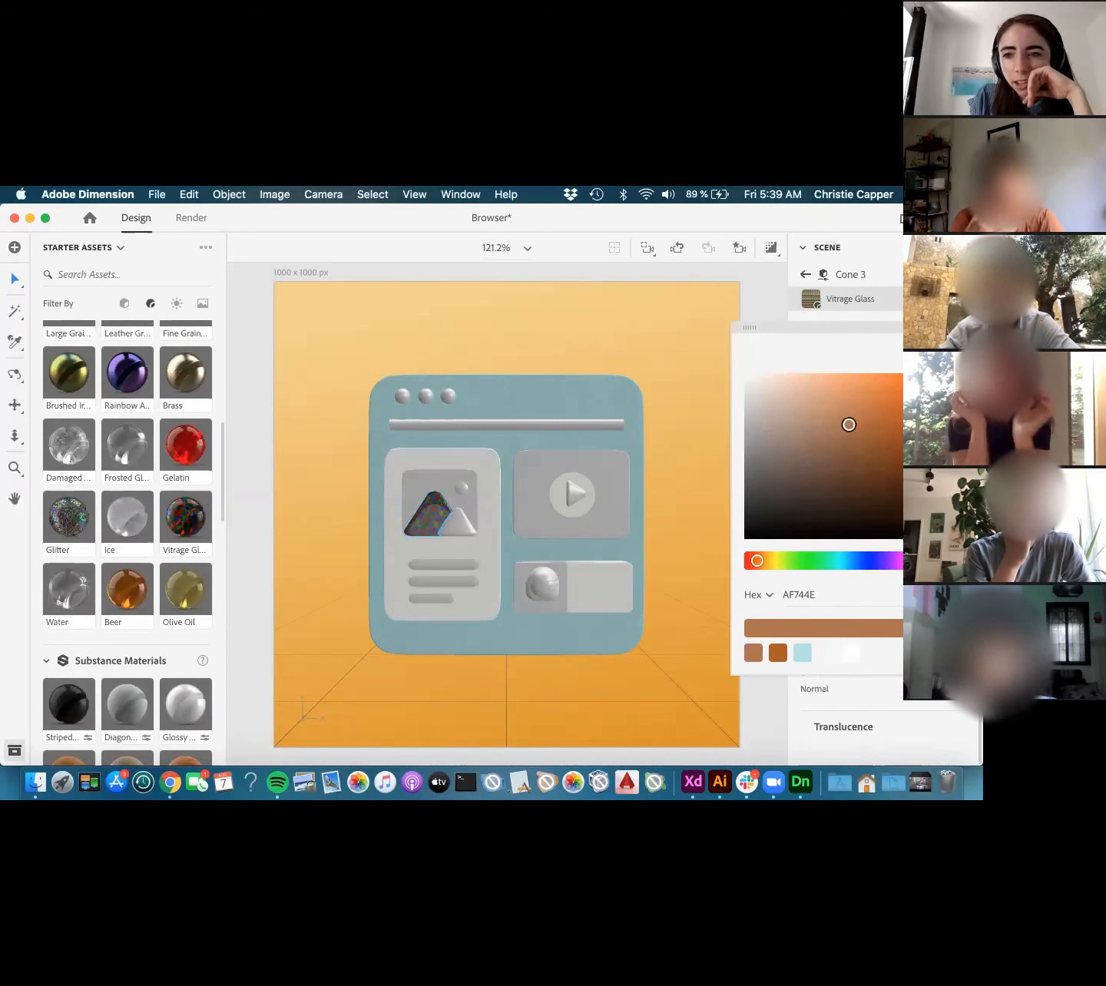
scroll(961, 537, "up", 3)
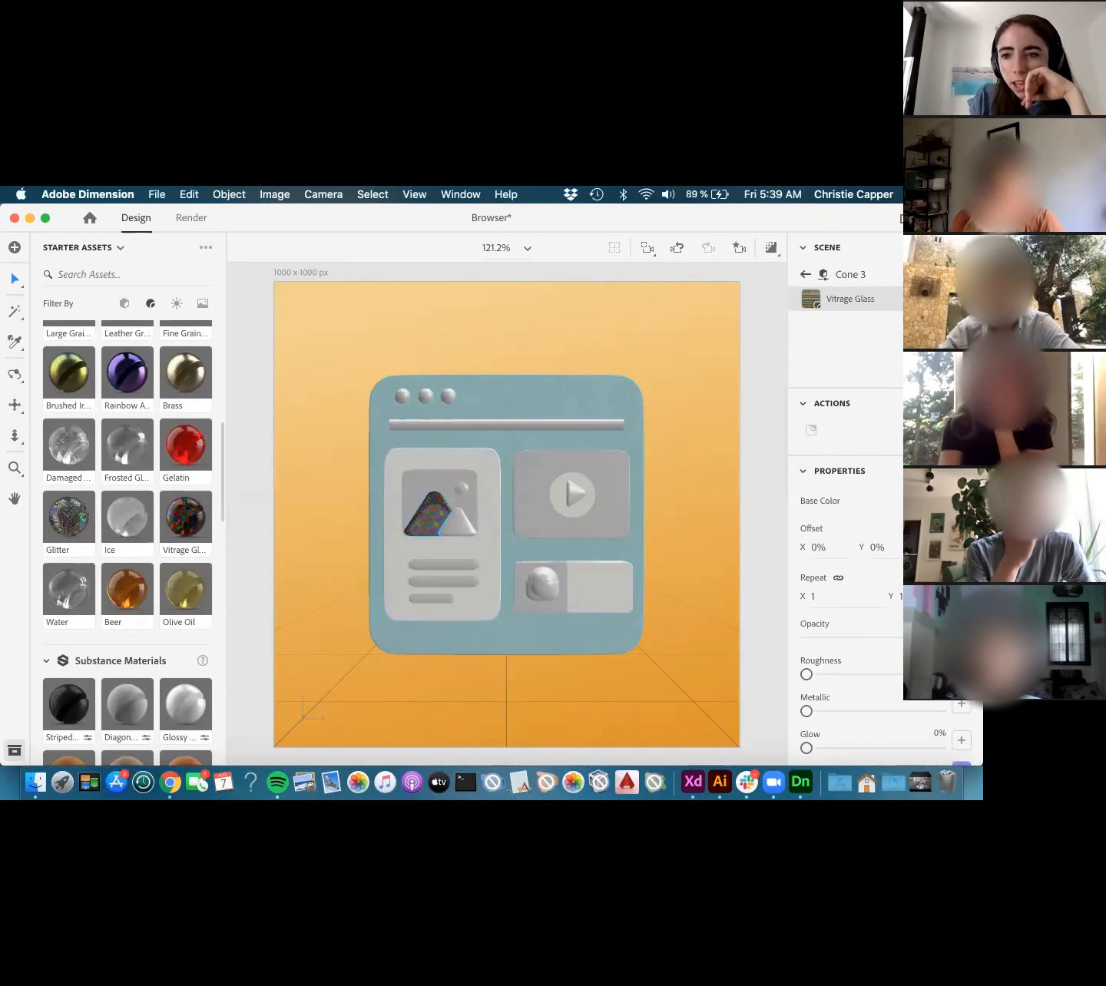
left_click(960, 503)
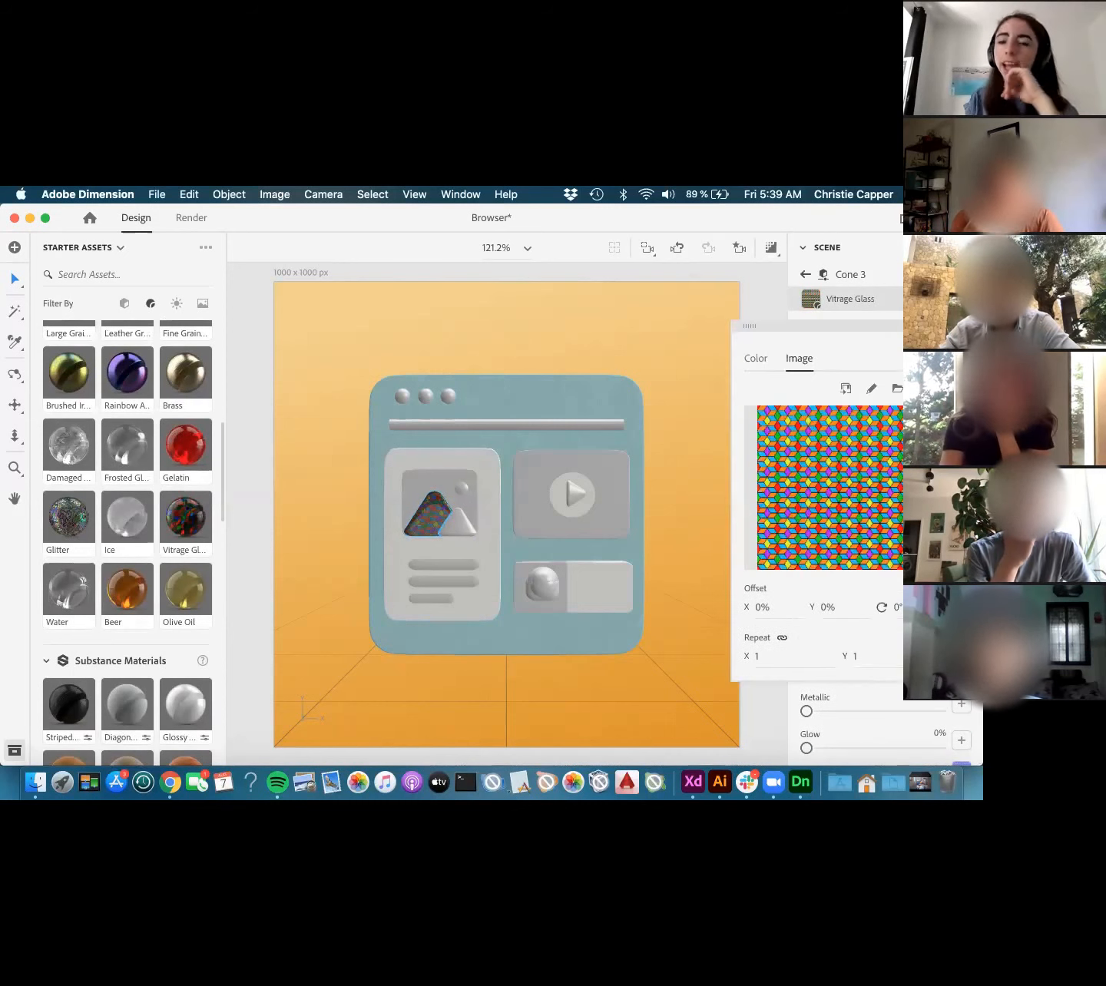
double_click(865, 467)
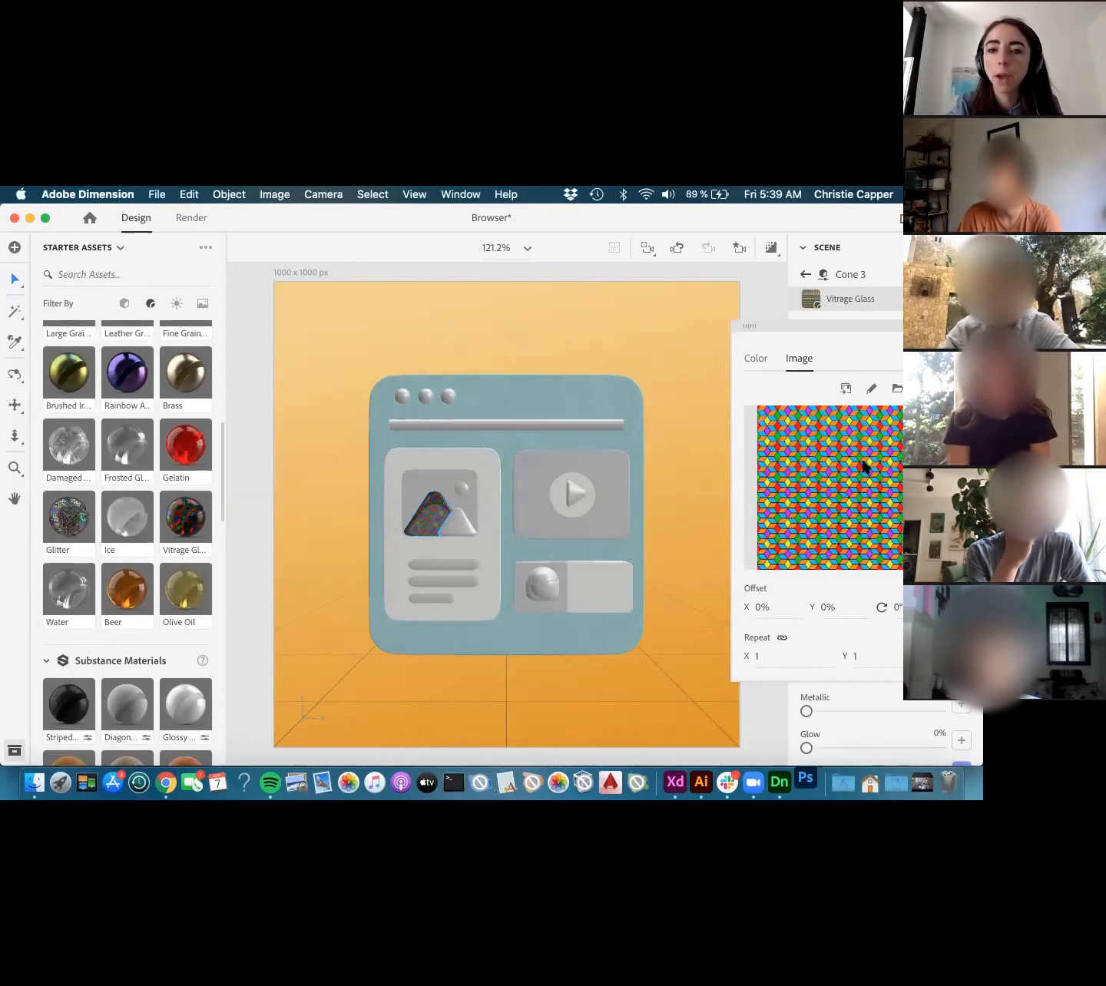
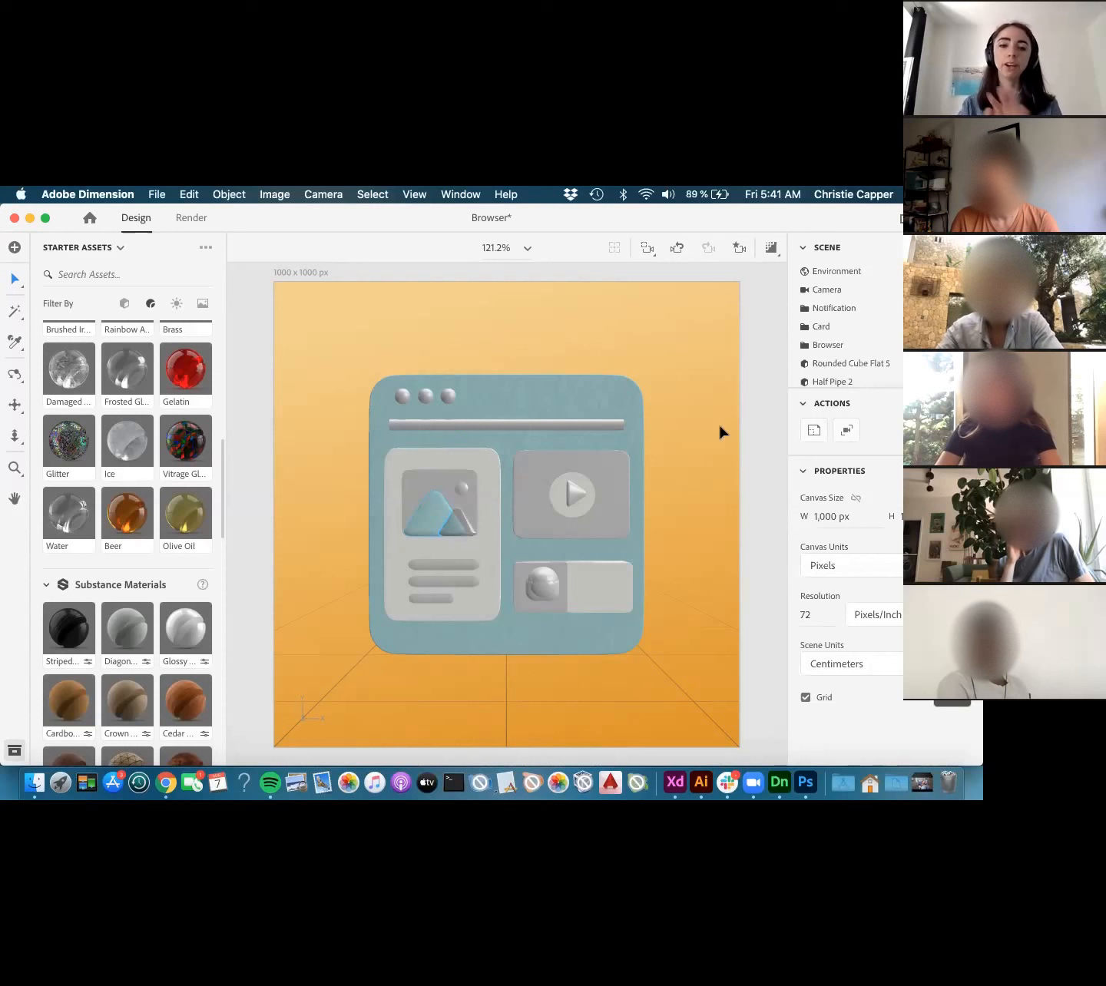
- Open the left mountain's linked Diagonal Paper material for editing
left_click(429, 534)
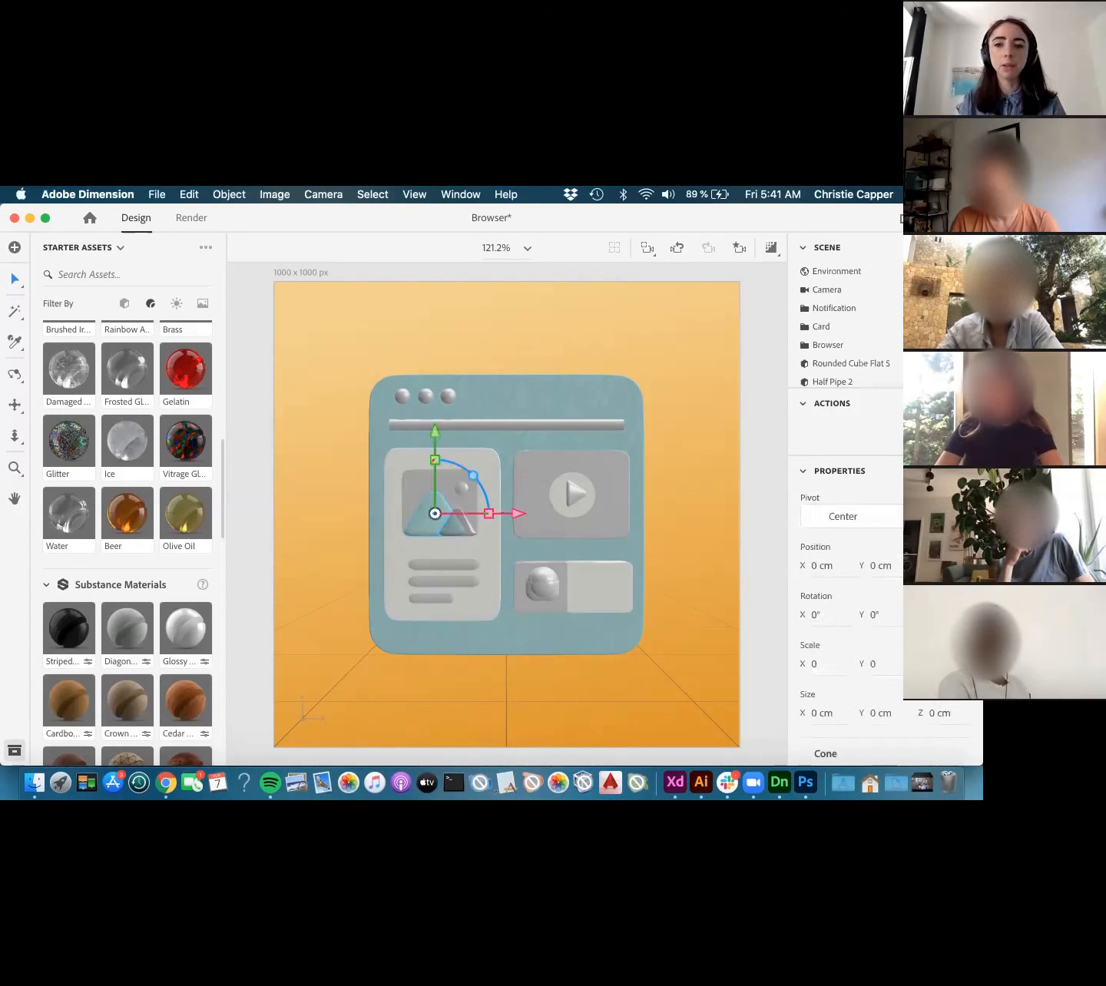
double_click(429, 529)
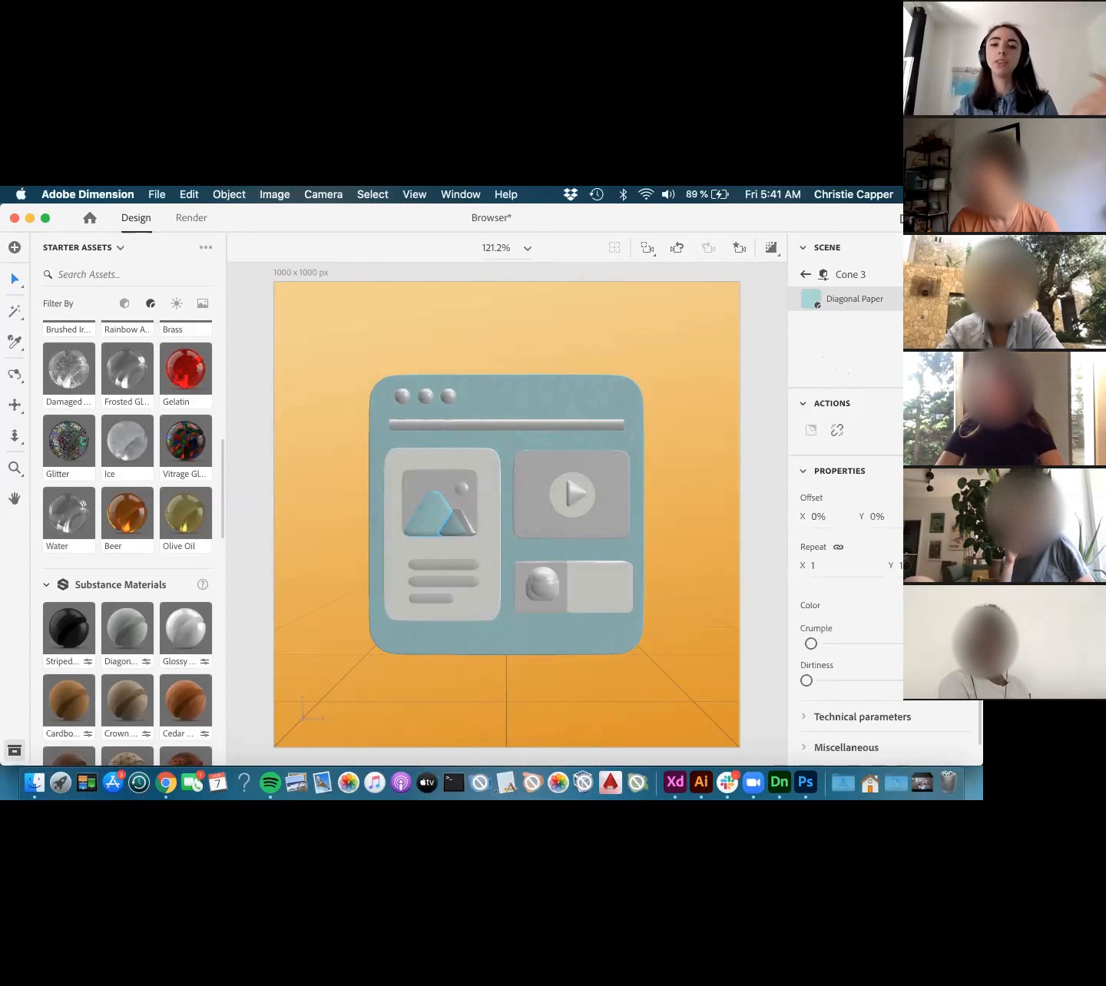
- Switch to the Adobe XD document that holds the sketch and the colour palette
key("super+Tab")
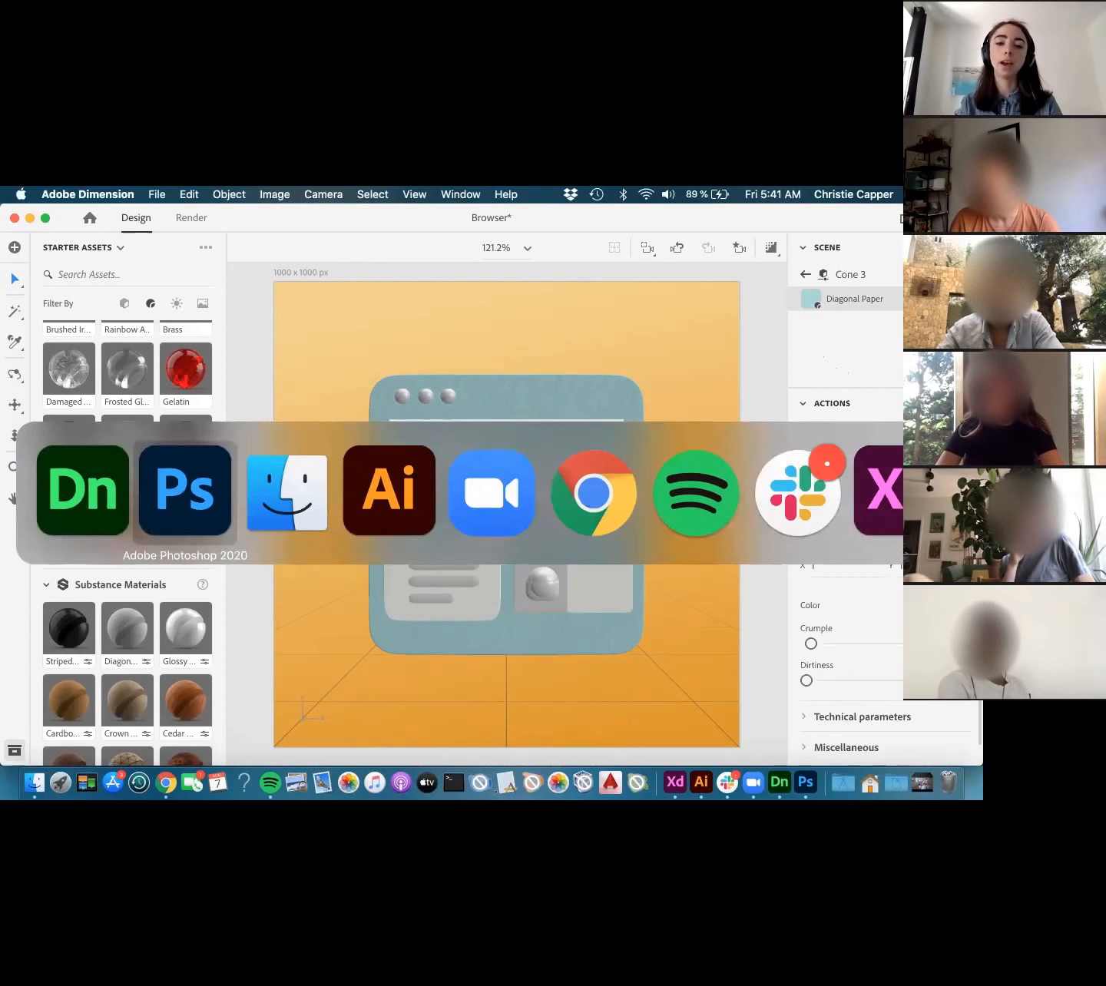
key("super+Tab")
key("super+Tab")
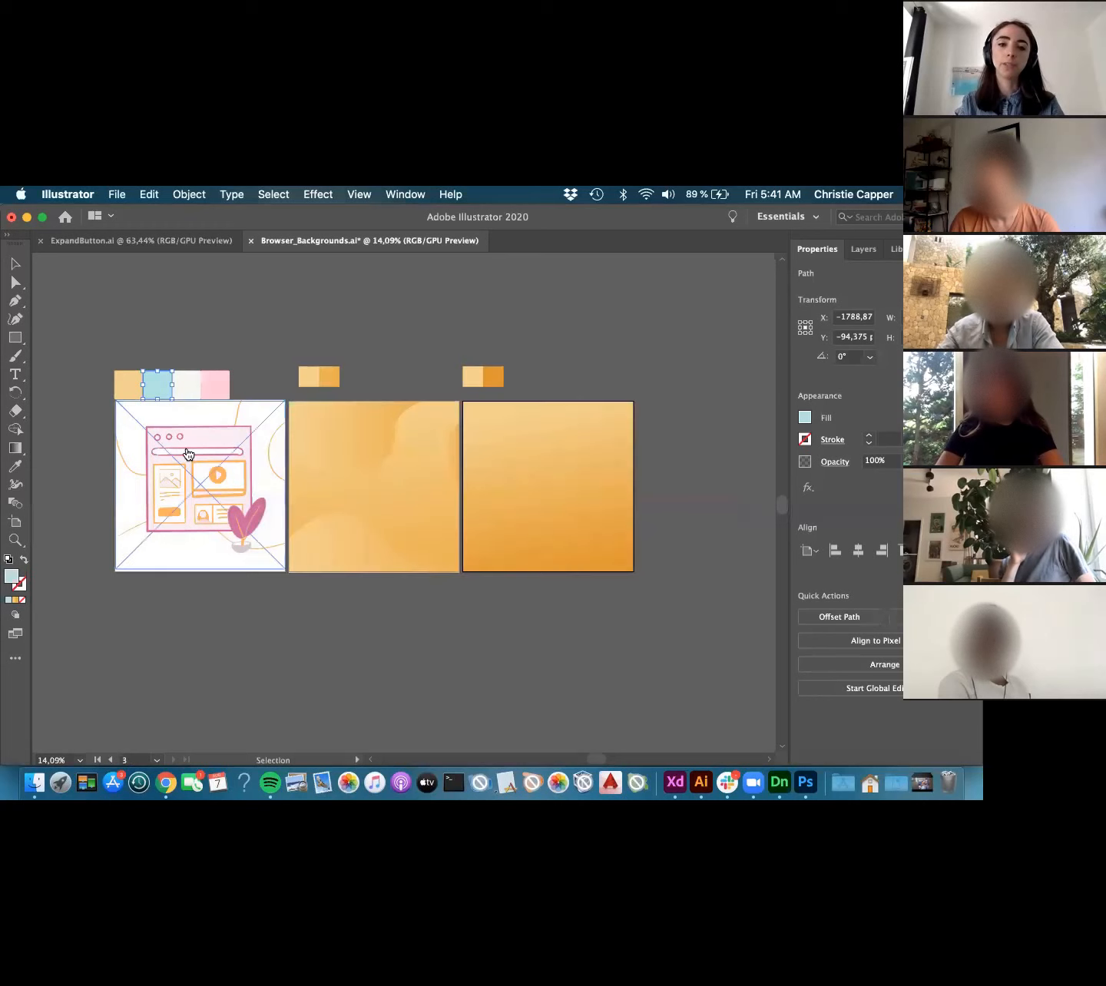
key("super+Tab")
key("super+Tab")
key("super+Tab")
key("super+shift+Tab")
key("super+shift+Tab")
key("super+shift+Tab")
key("super+shift+Tab")
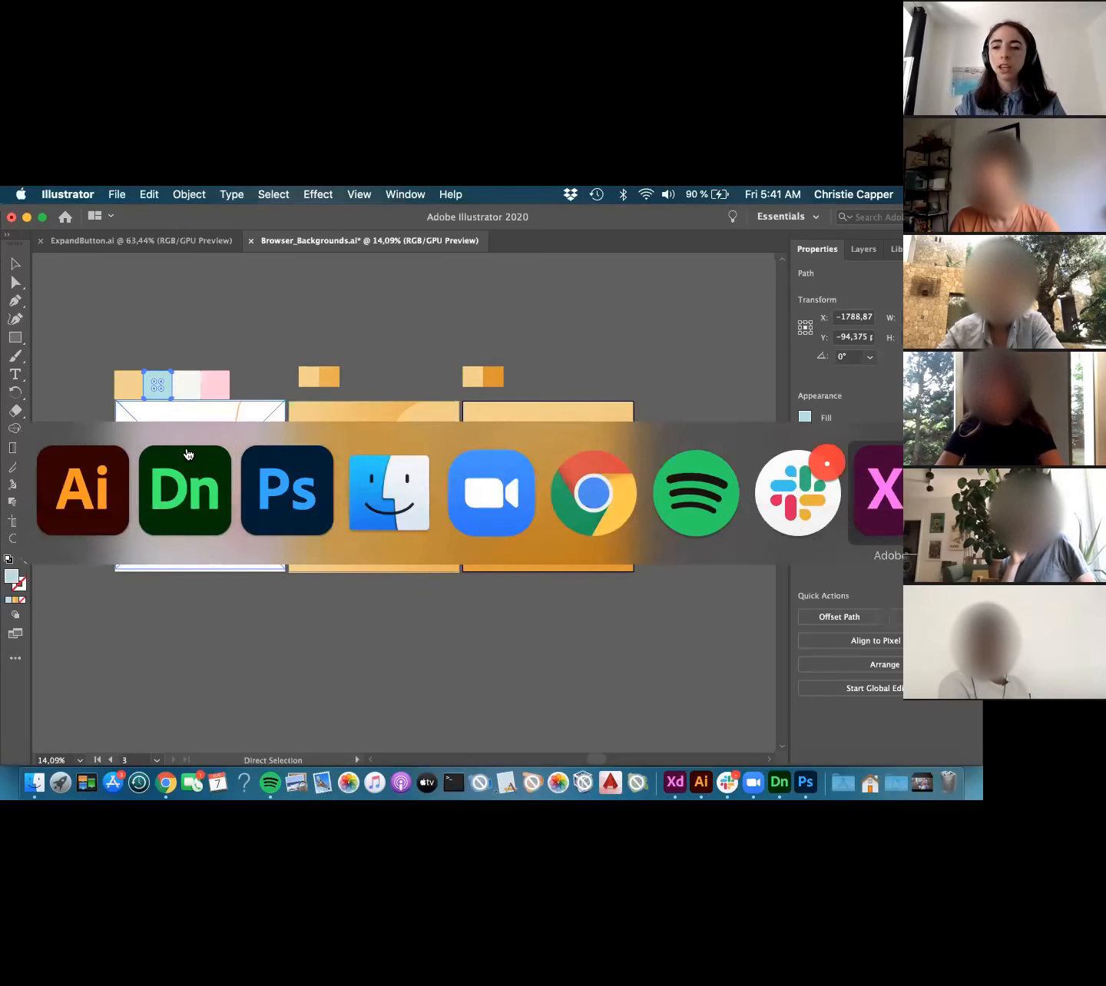
key("ctrl+Up")
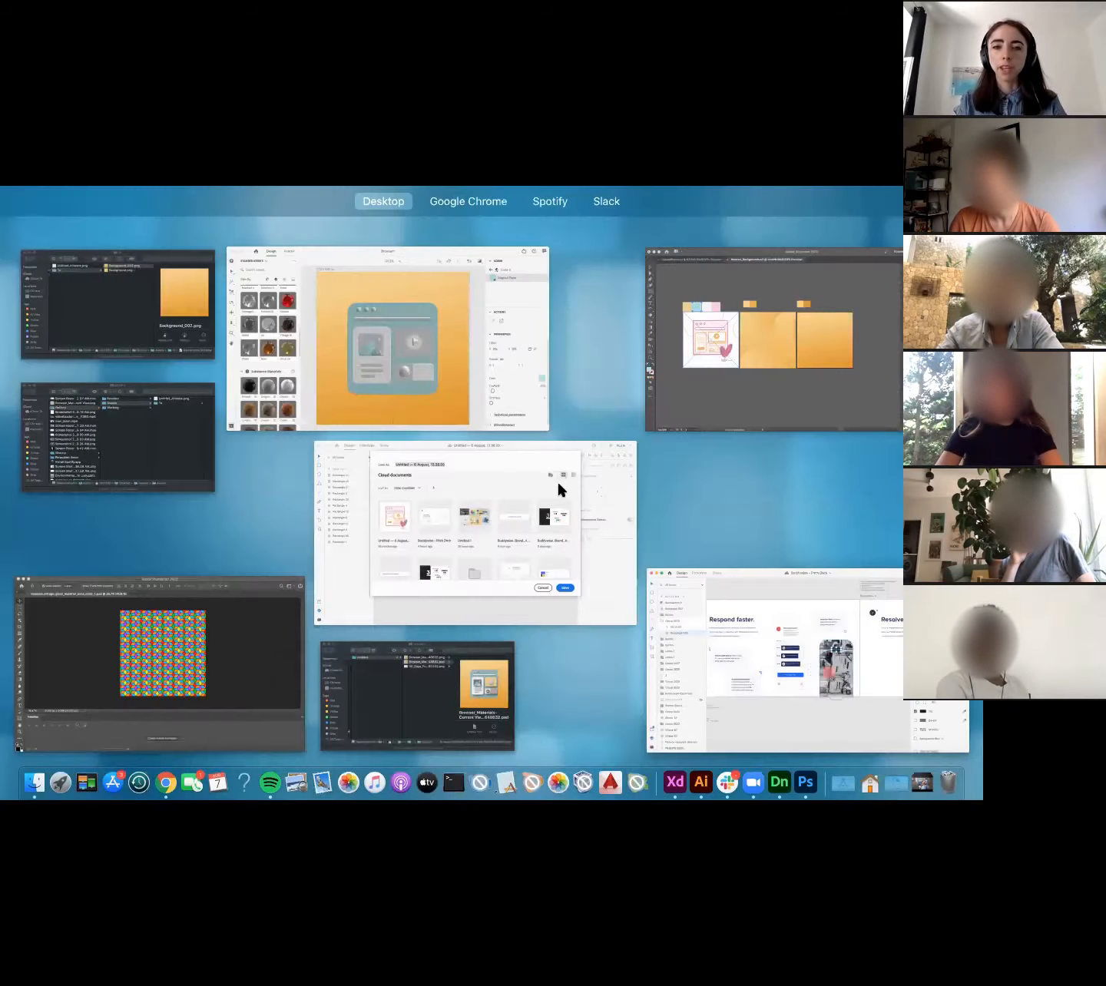
left_click(580, 583)
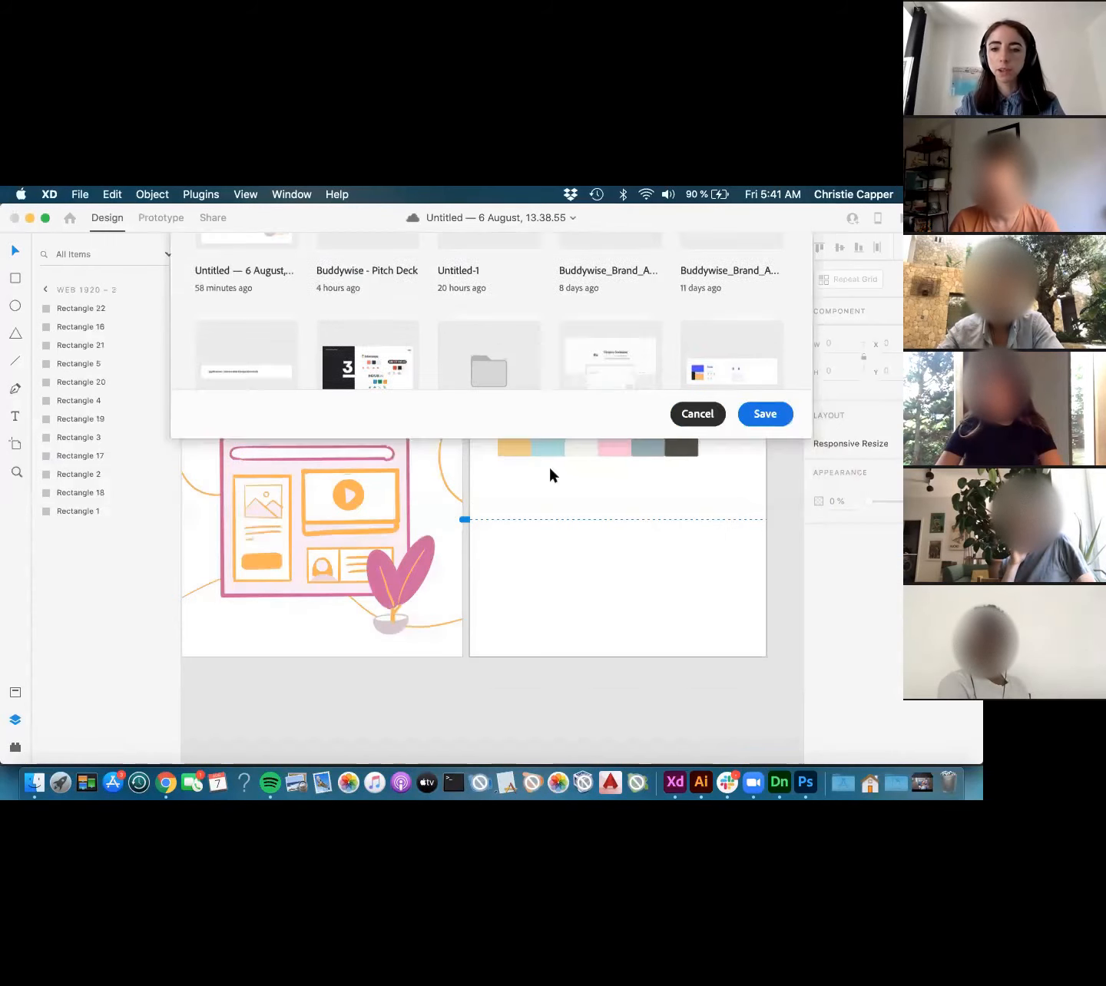
- Dismiss the save dialog, copy the dark blue palette swatch's fill colour, and return to Dimension
key("Escape")
left_click(650, 413)
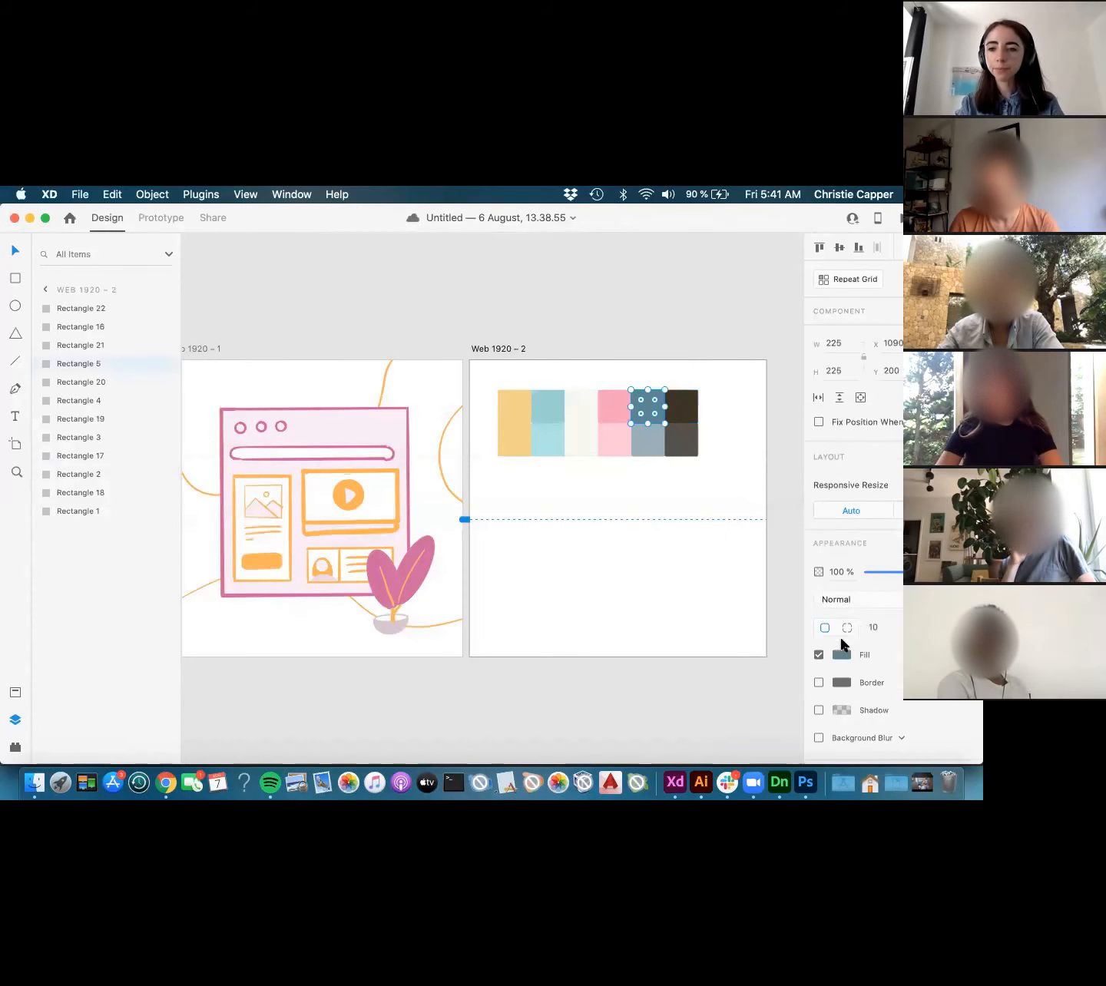
left_click(841, 654)
key("super+c")
key("super+Tab")
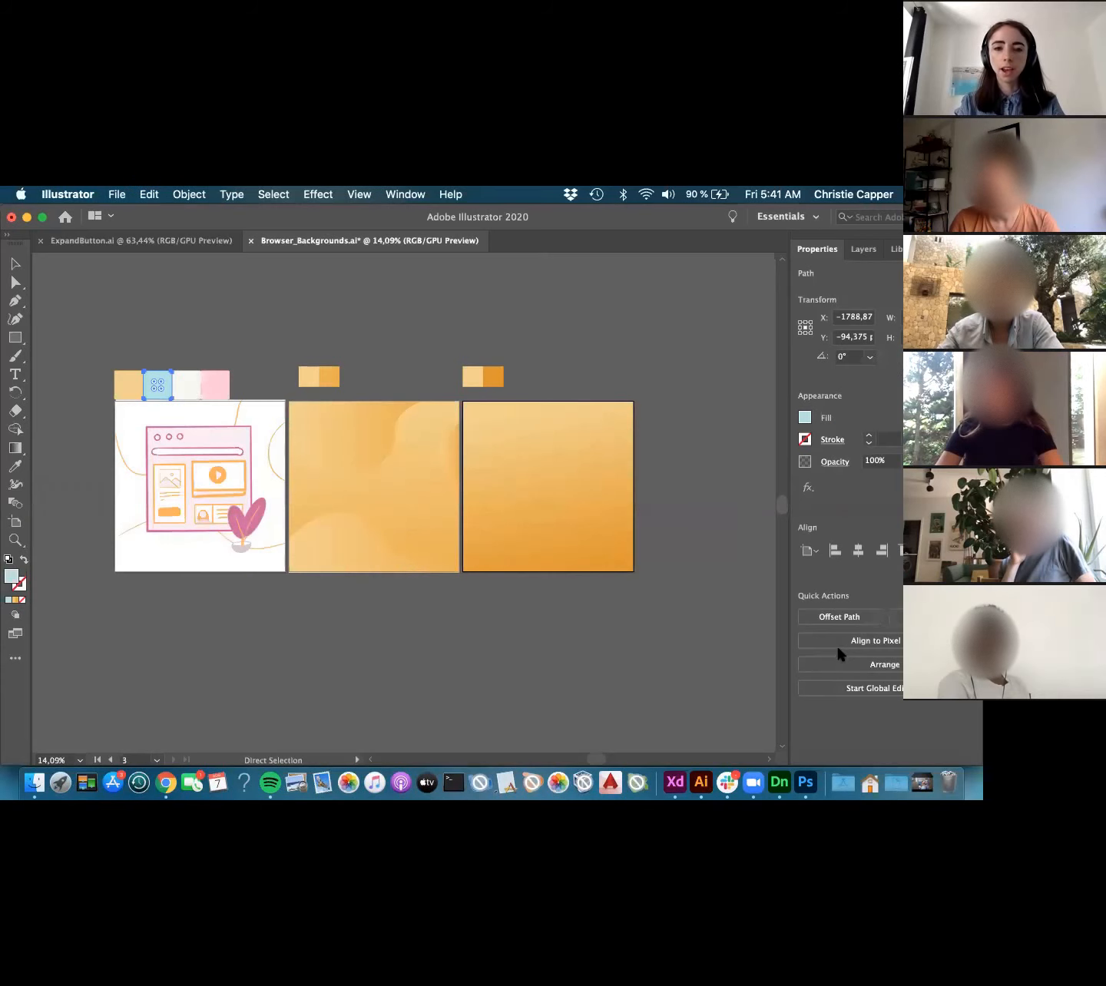
key("super+Tab")
key("super+Tab")
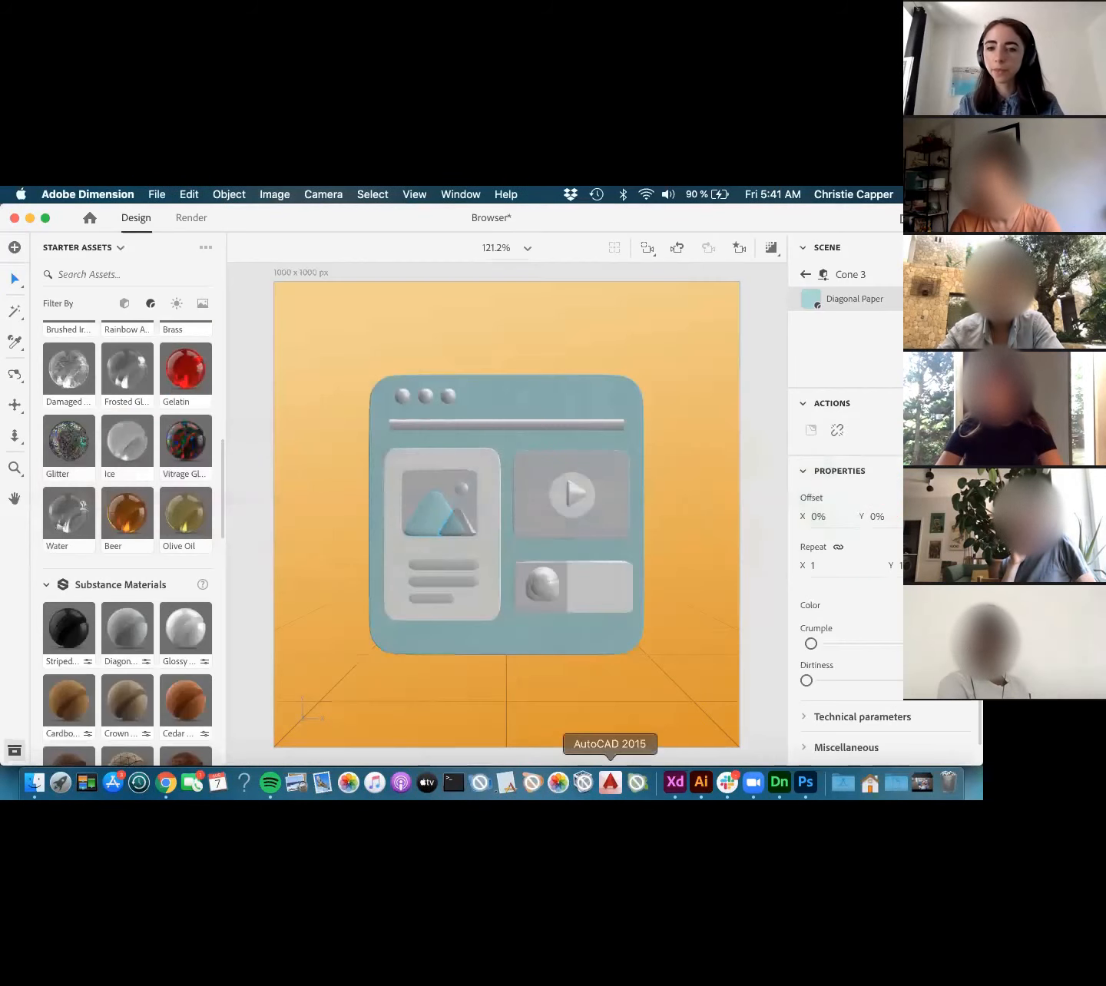
- Apply the Frosted Glass material to the right mountain and check it with the render preview on
left_click(437, 521)
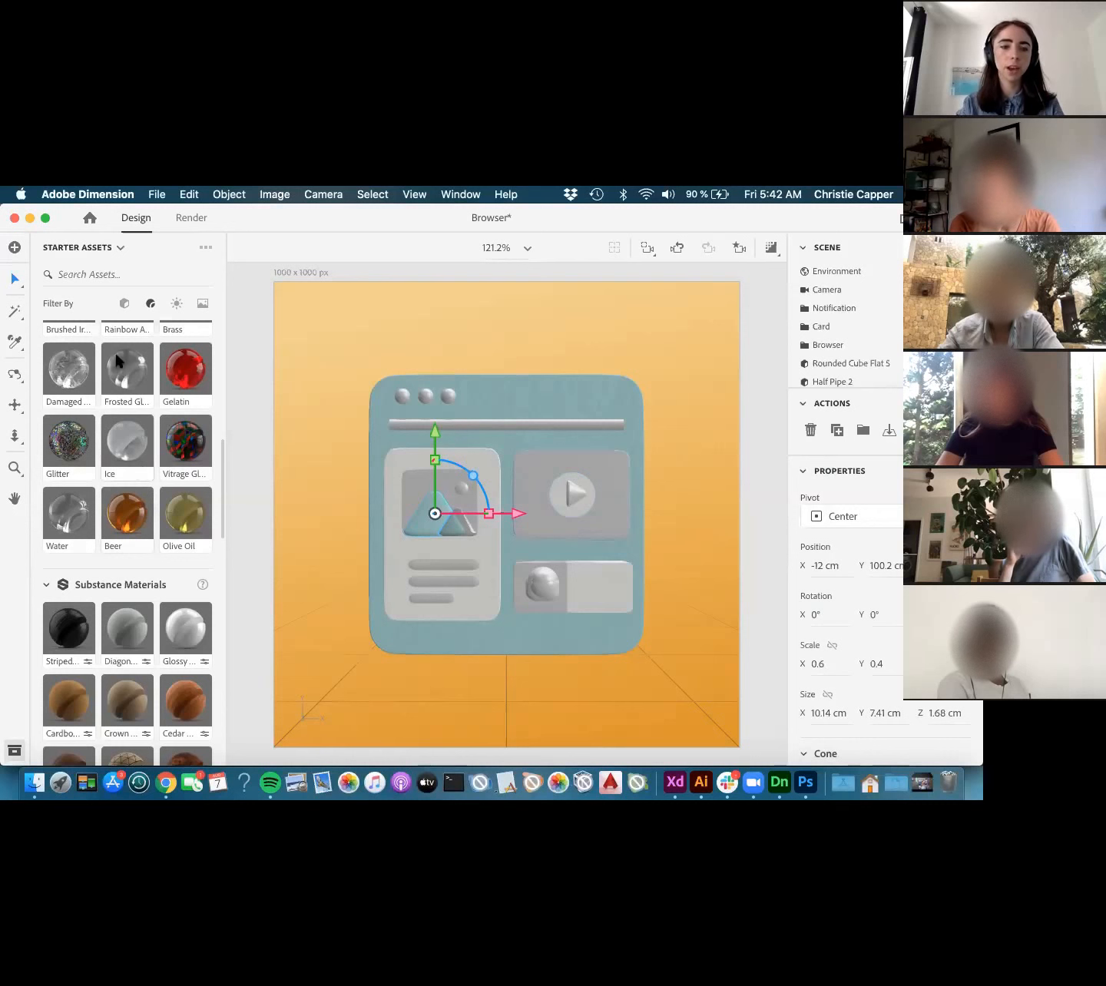
left_click(459, 530)
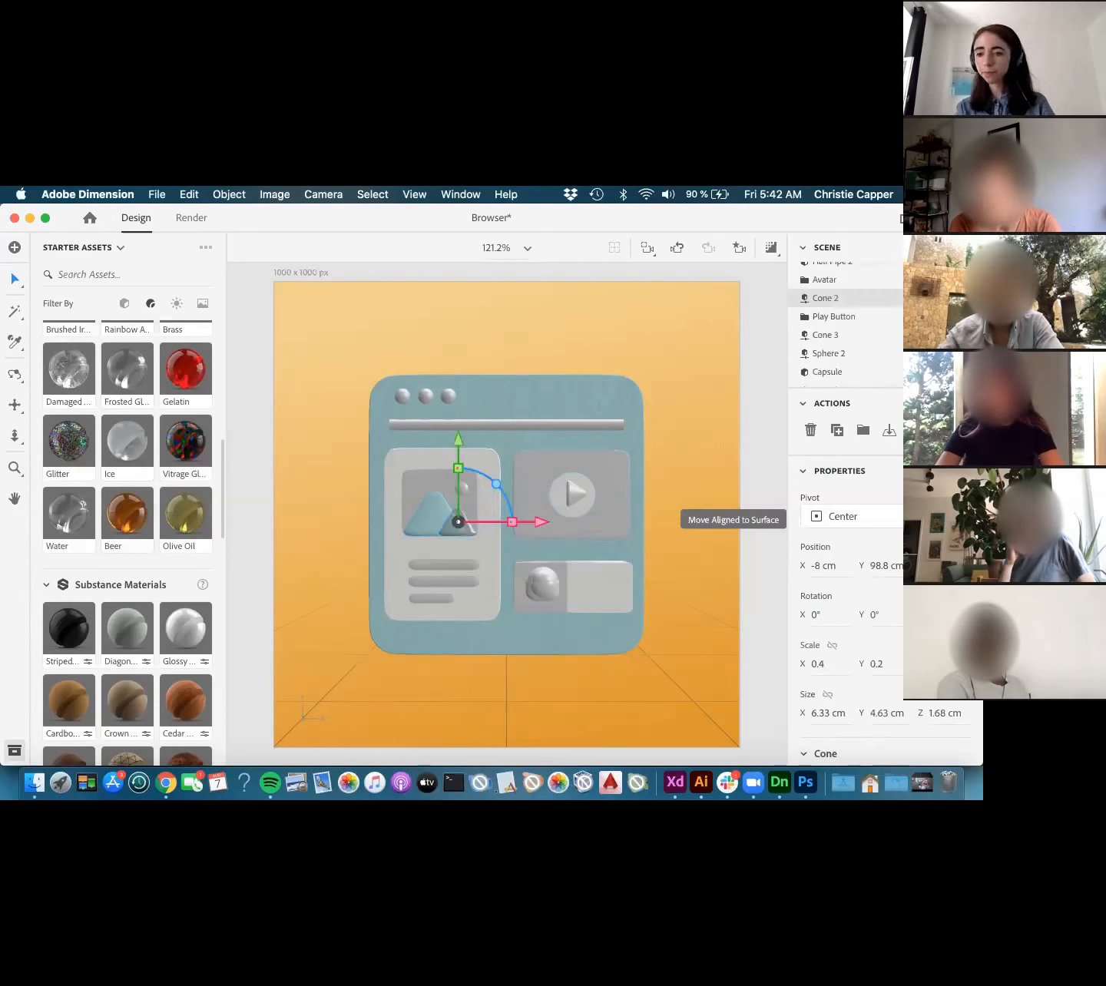
left_click(965, 298)
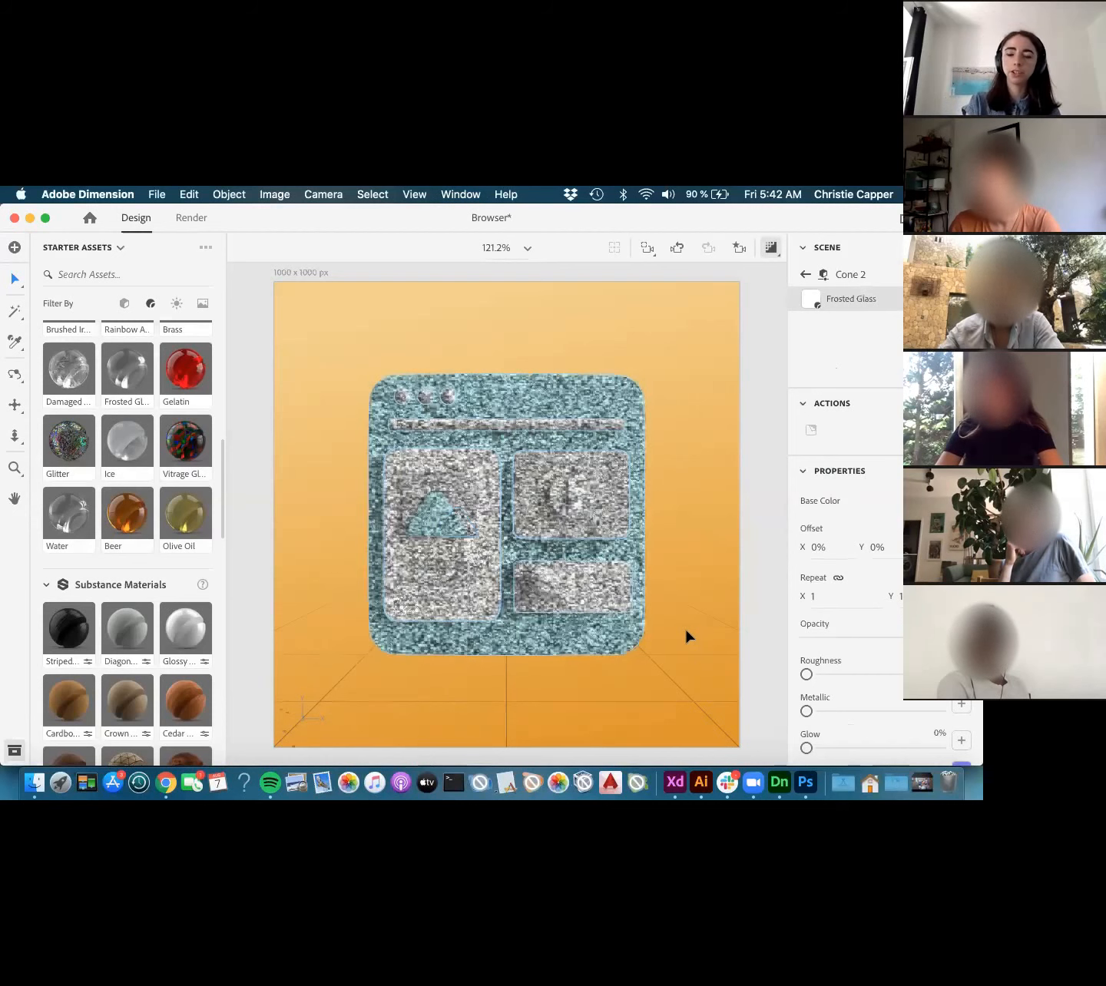
- Reselect the right mountain and open its Frosted Glass material for editing
left_click(609, 627)
left_click(461, 532)
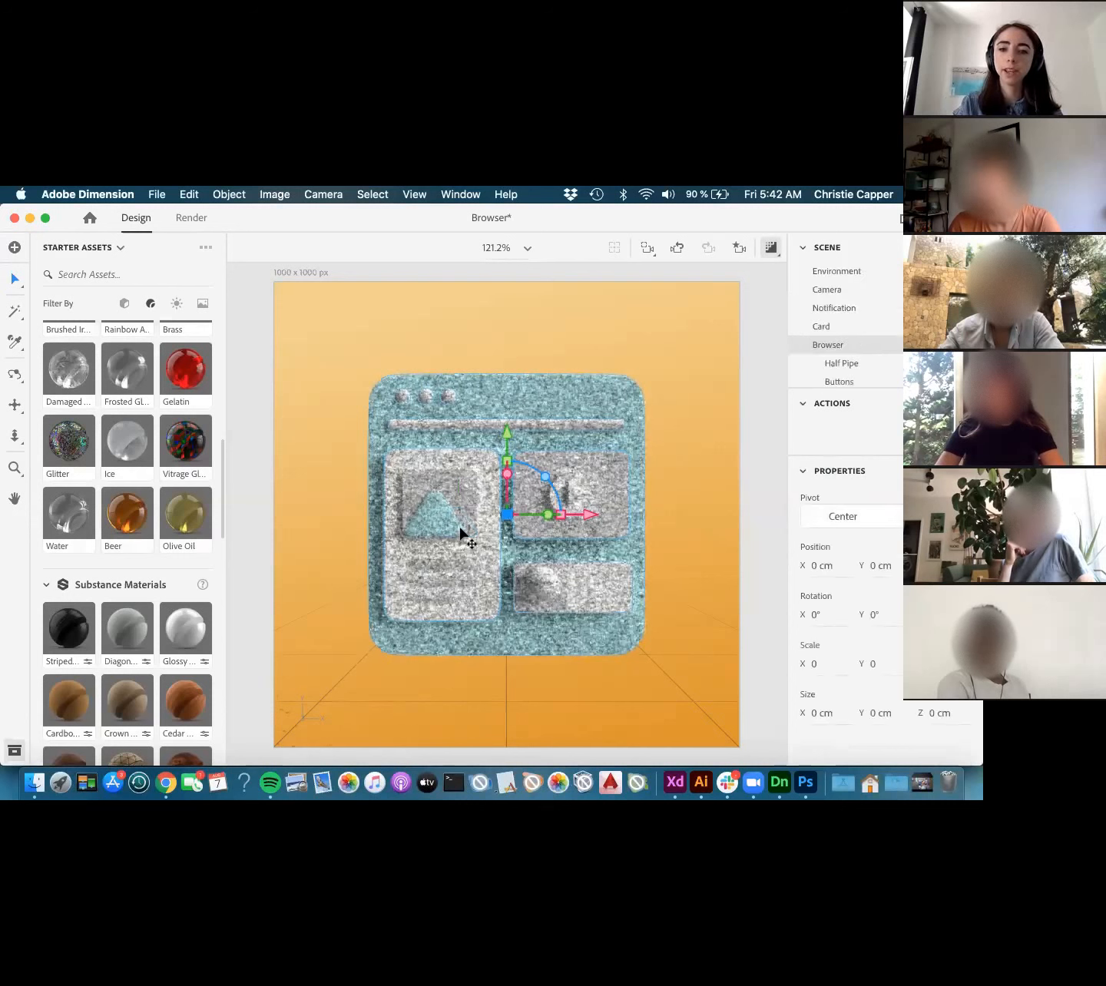
left_click(861, 364)
scroll(862, 363, "down", 3)
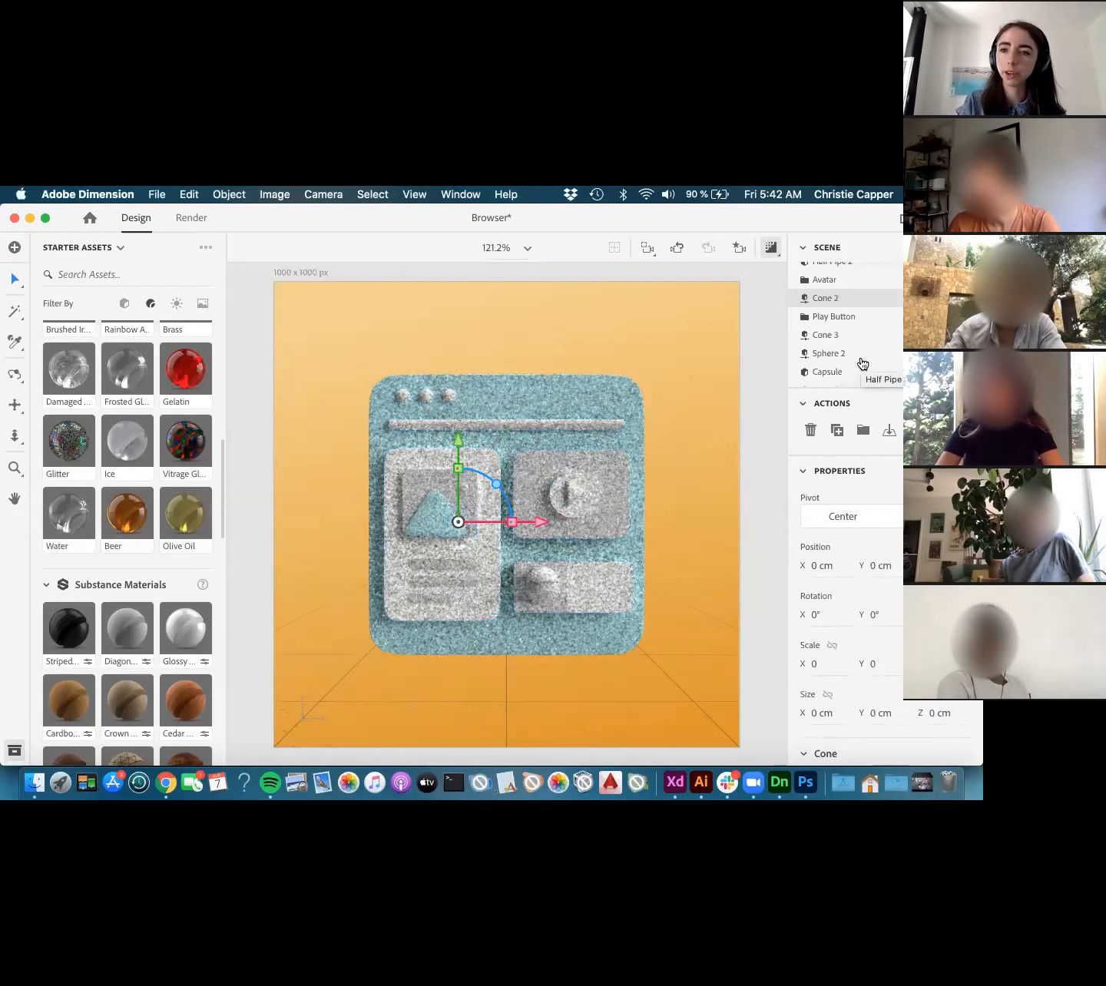
left_click(966, 298)
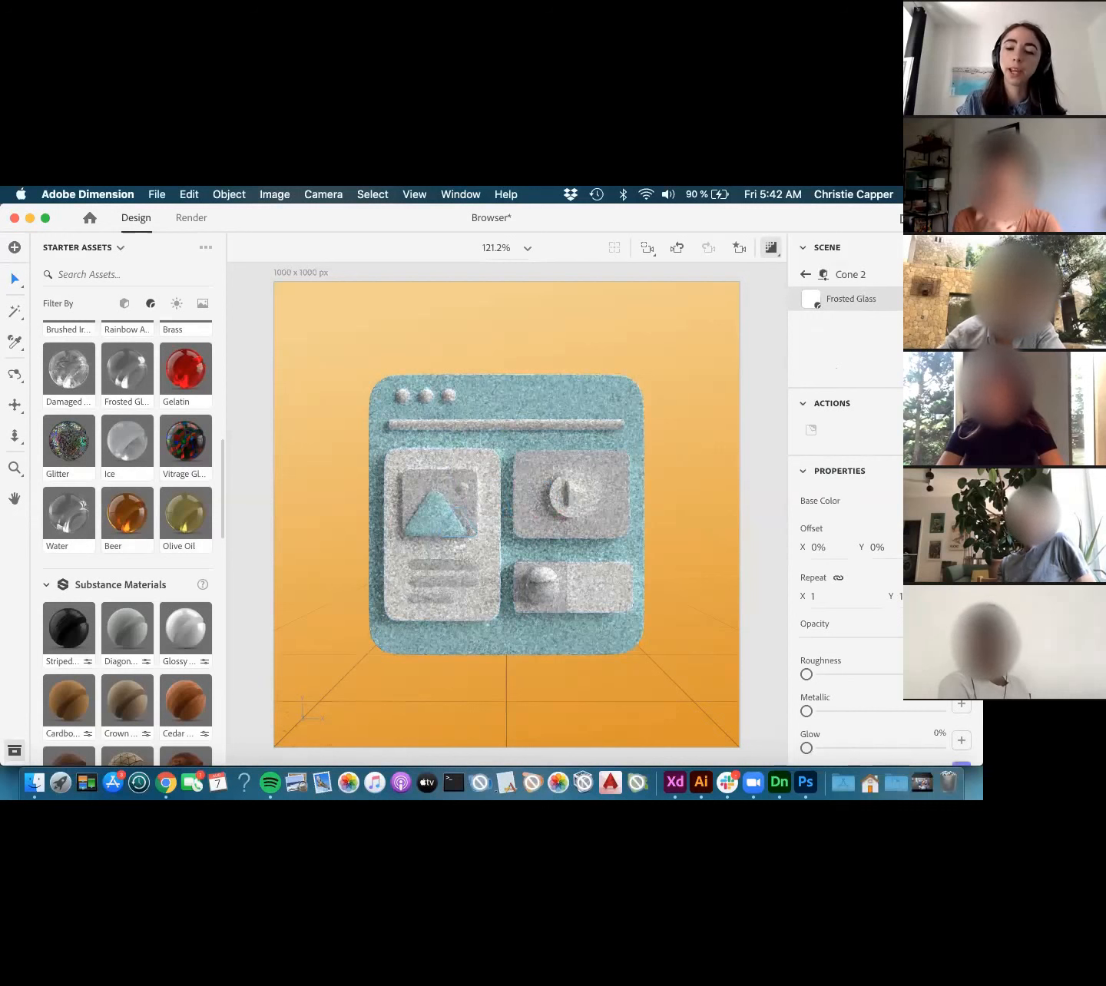
- Try a higher roughness on the right mountain's Frosted Glass material, and set it back to the minimum
scroll(845, 614, "down", 2)
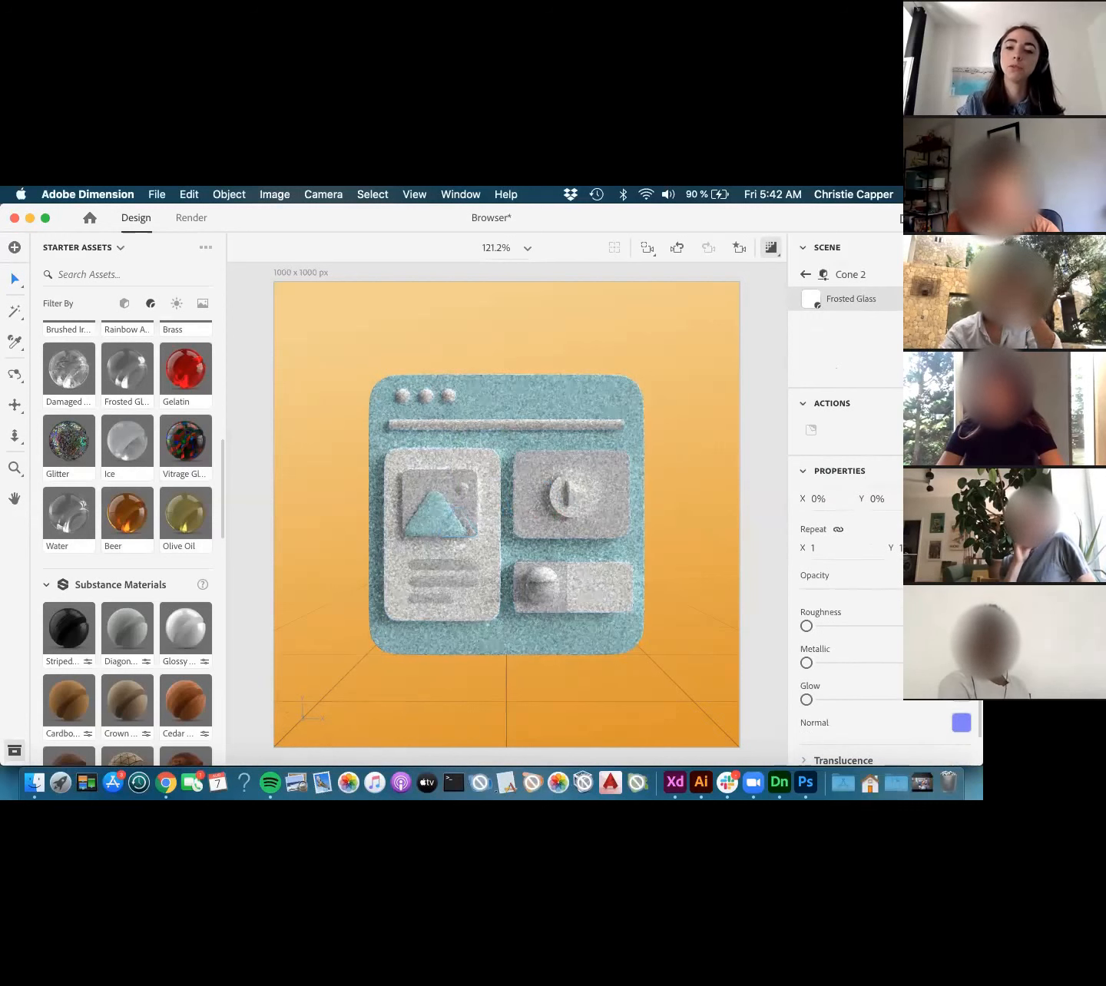
scroll(844, 614, "down", 1)
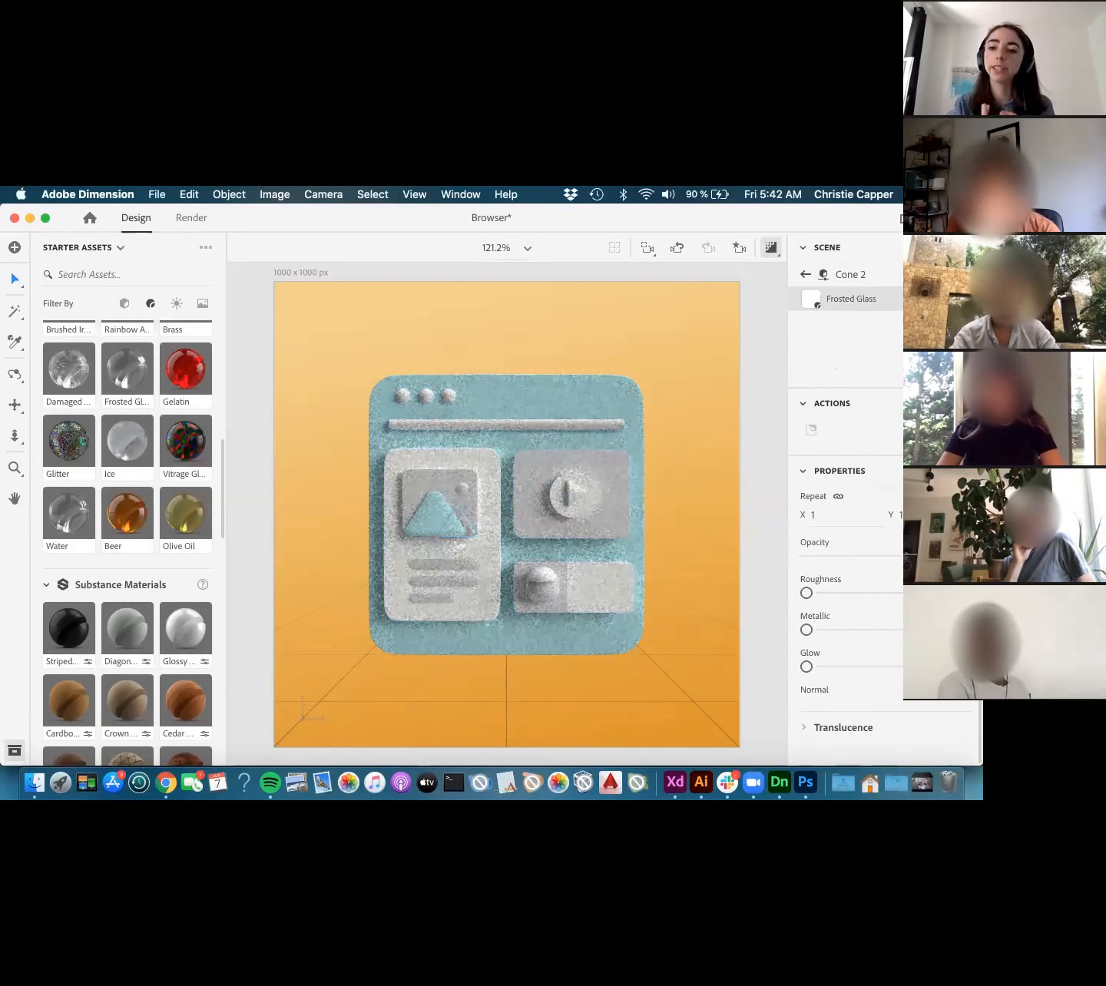
left_click(868, 594)
left_click(886, 594)
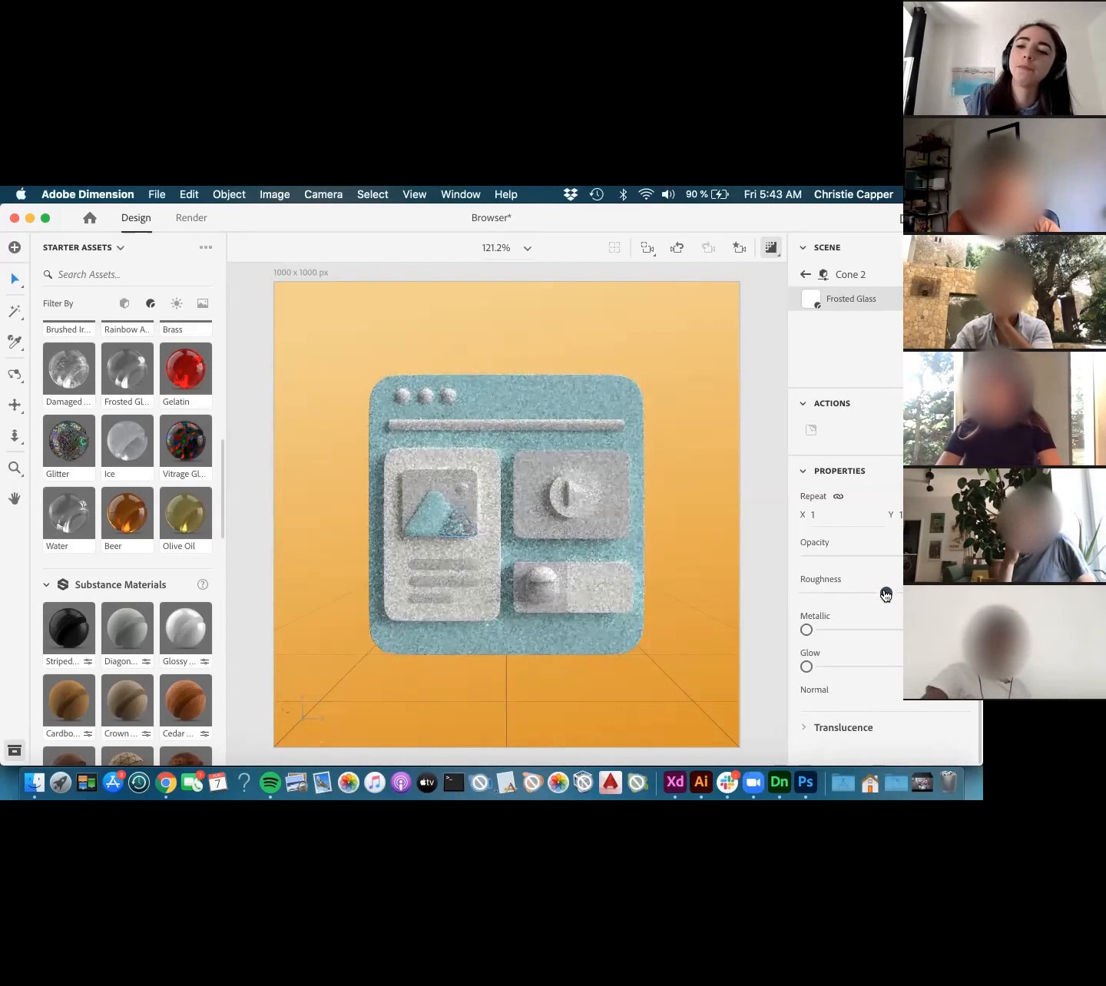
left_click_drag(816, 592, 798, 599)
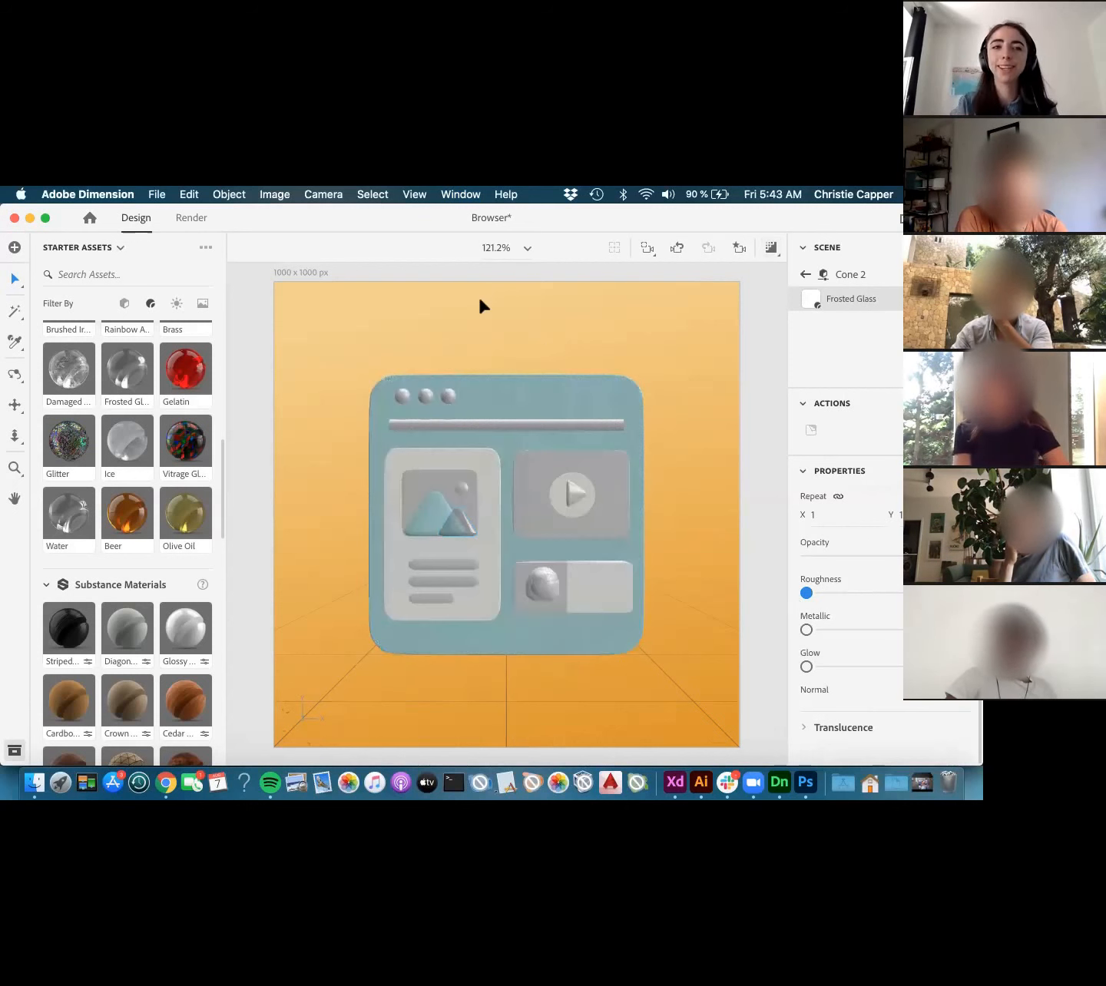
- Open the recent file Browser_Materials.dn, saving the changes to Browser.dn
left_click(157, 195)
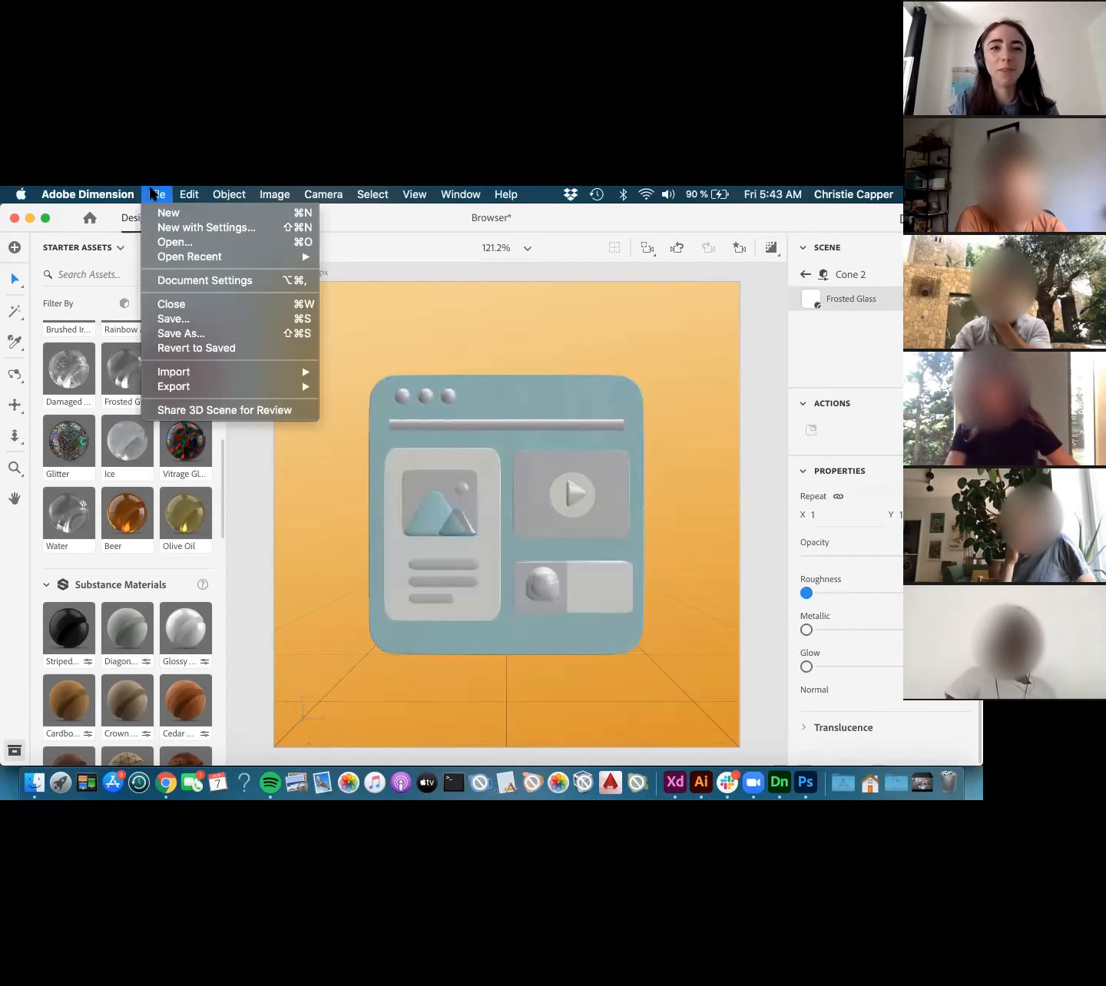
mouse_move(199, 256)
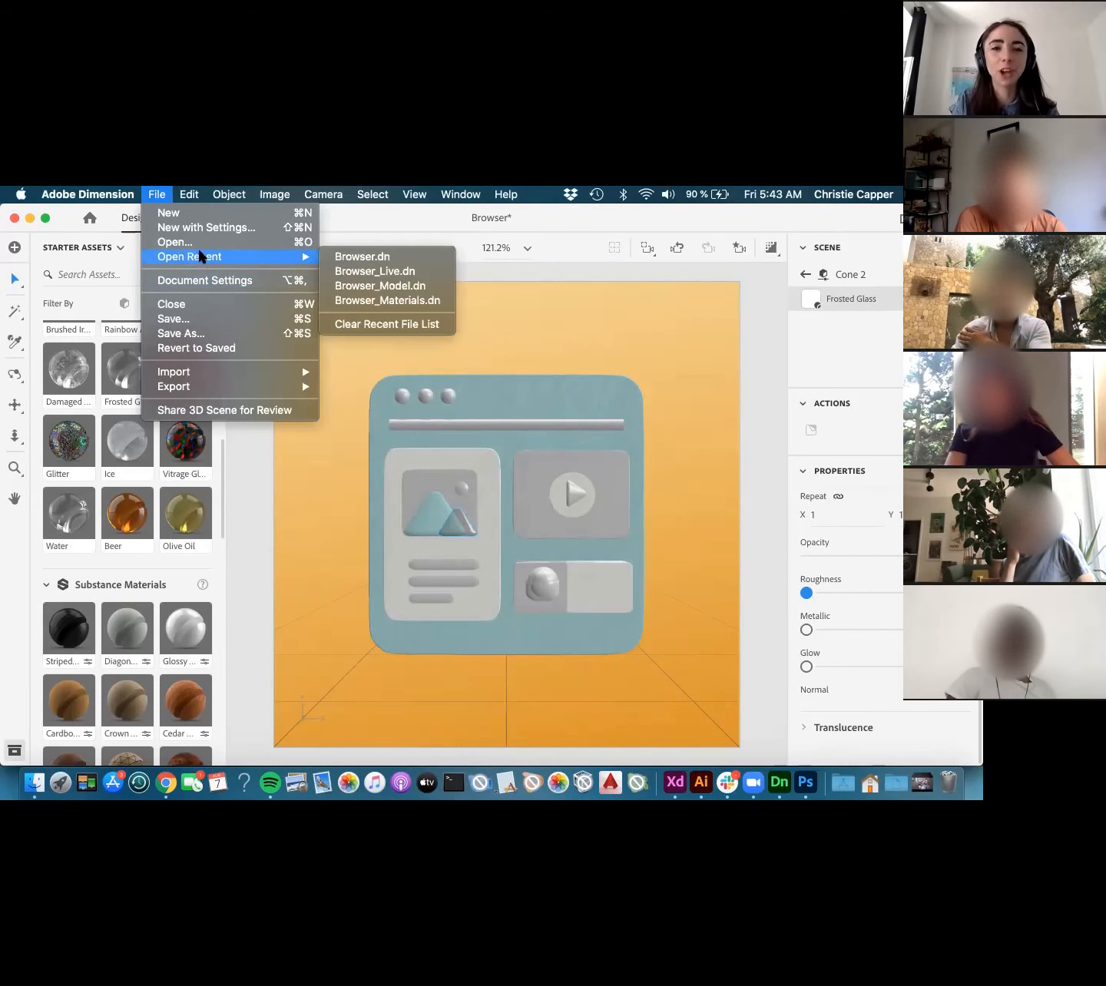
left_click(393, 301)
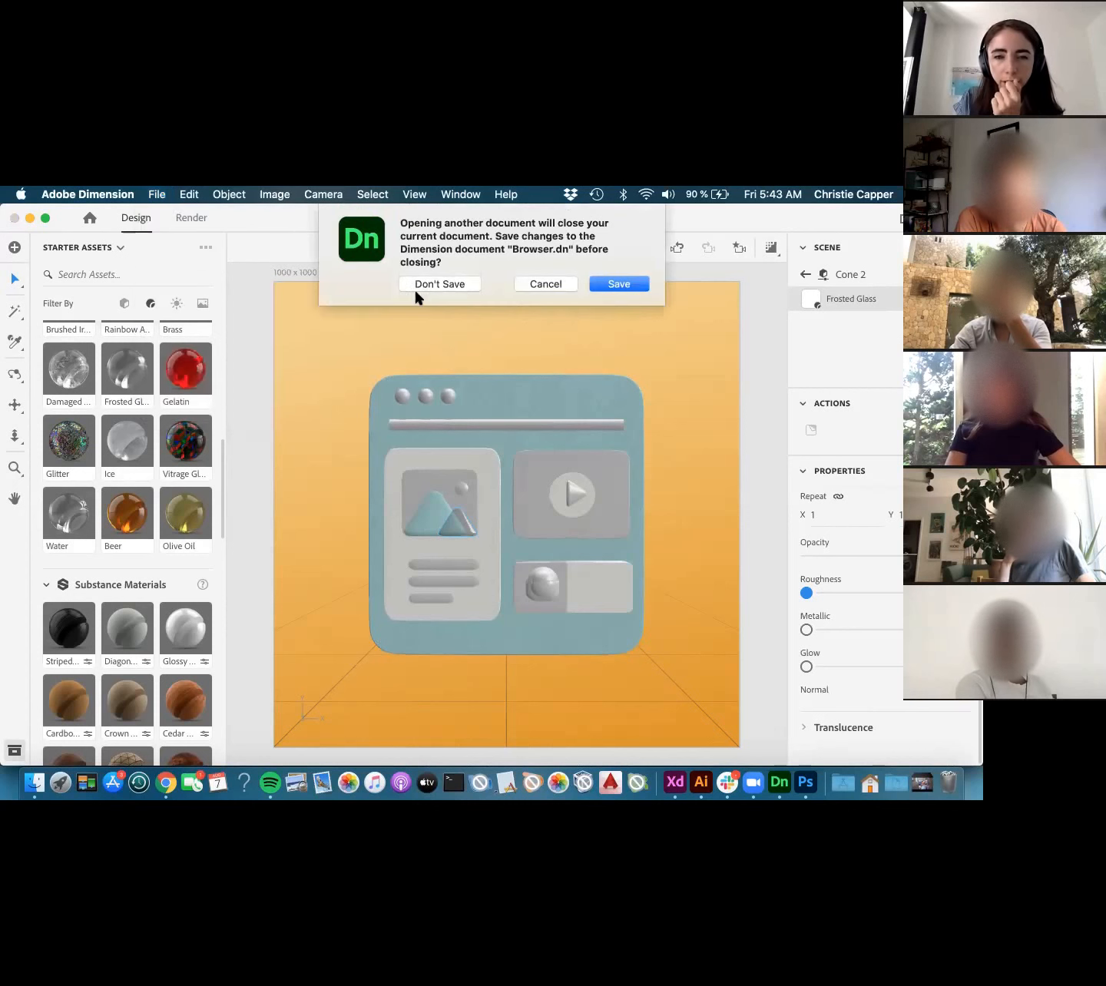
left_click(599, 286)
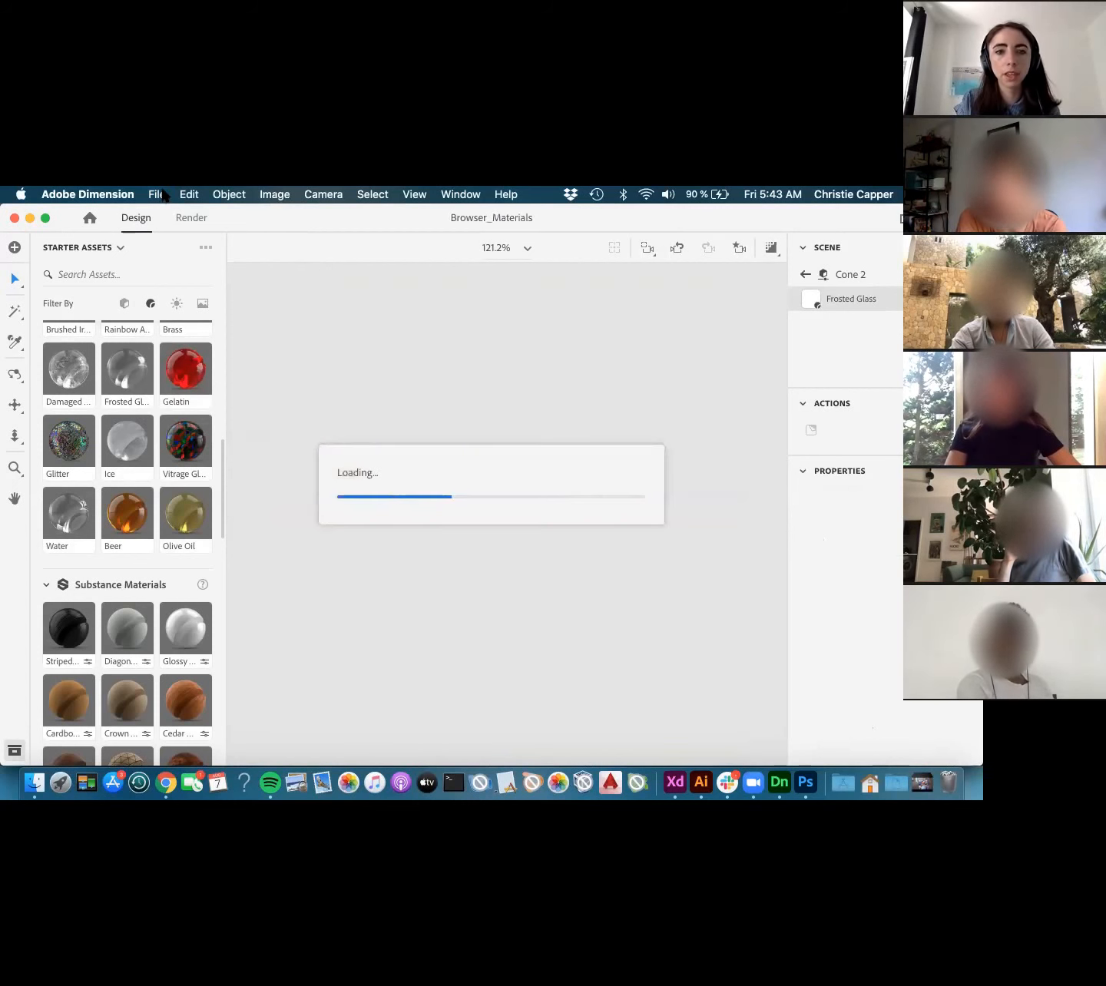
- Open the recent file Browser_Model.dn in place of Browser_Materials.dn
left_click(158, 195)
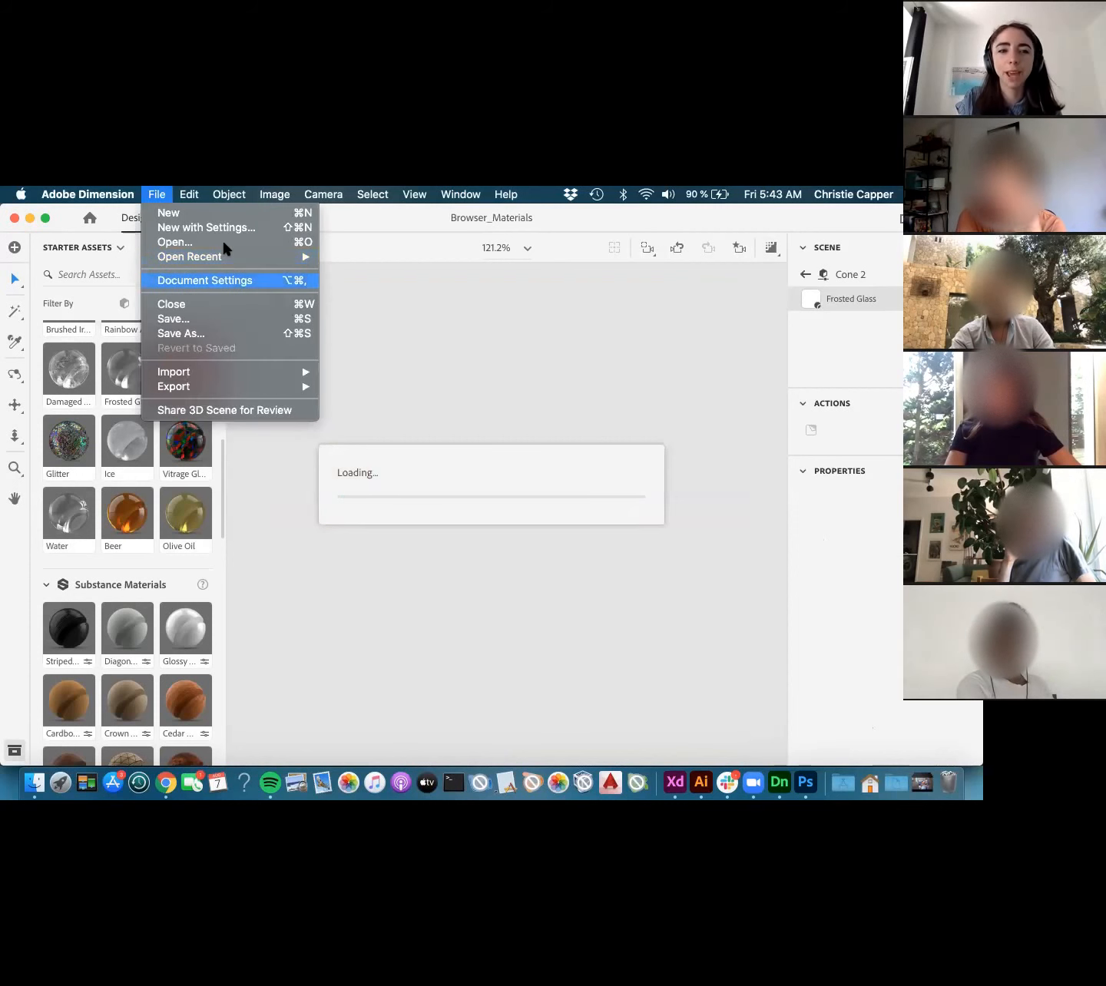
mouse_move(248, 260)
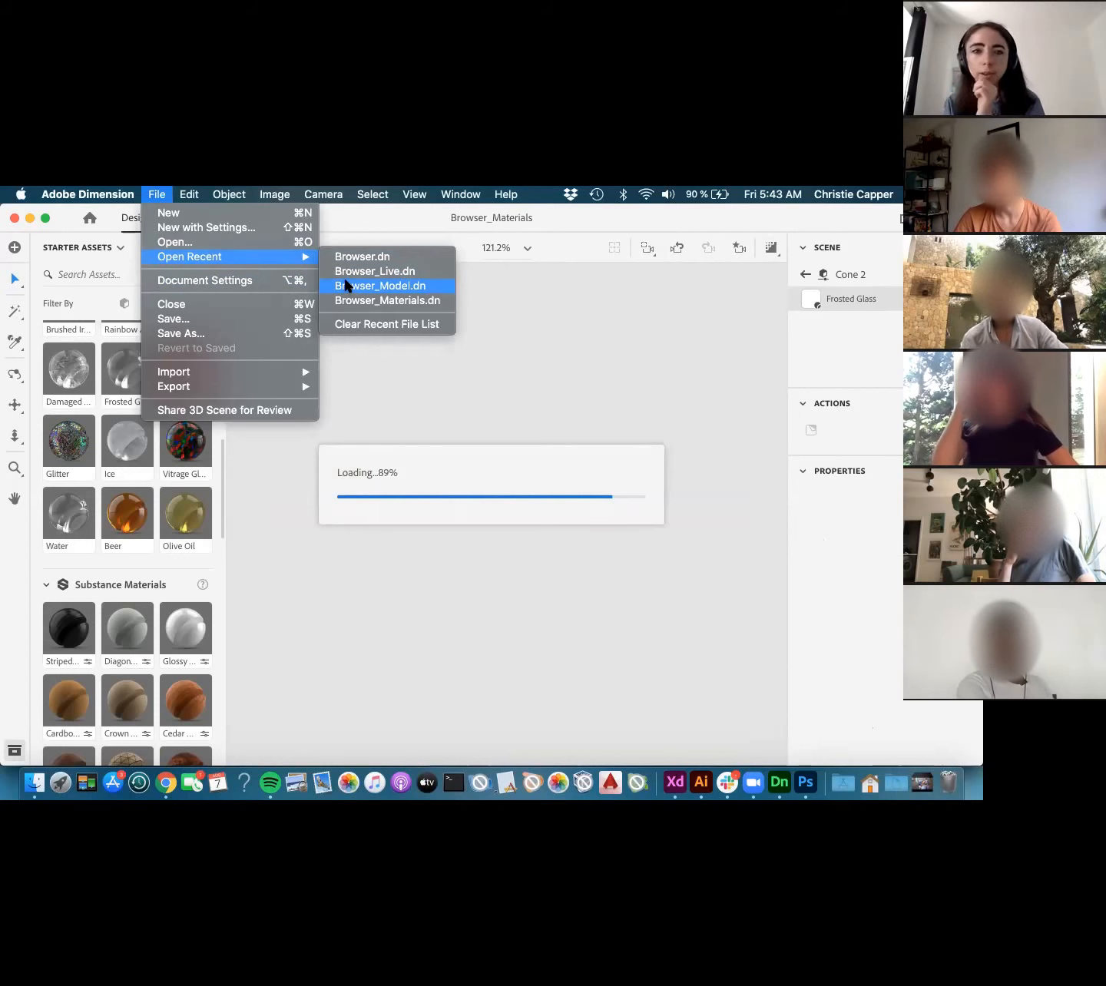
left_click(345, 285)
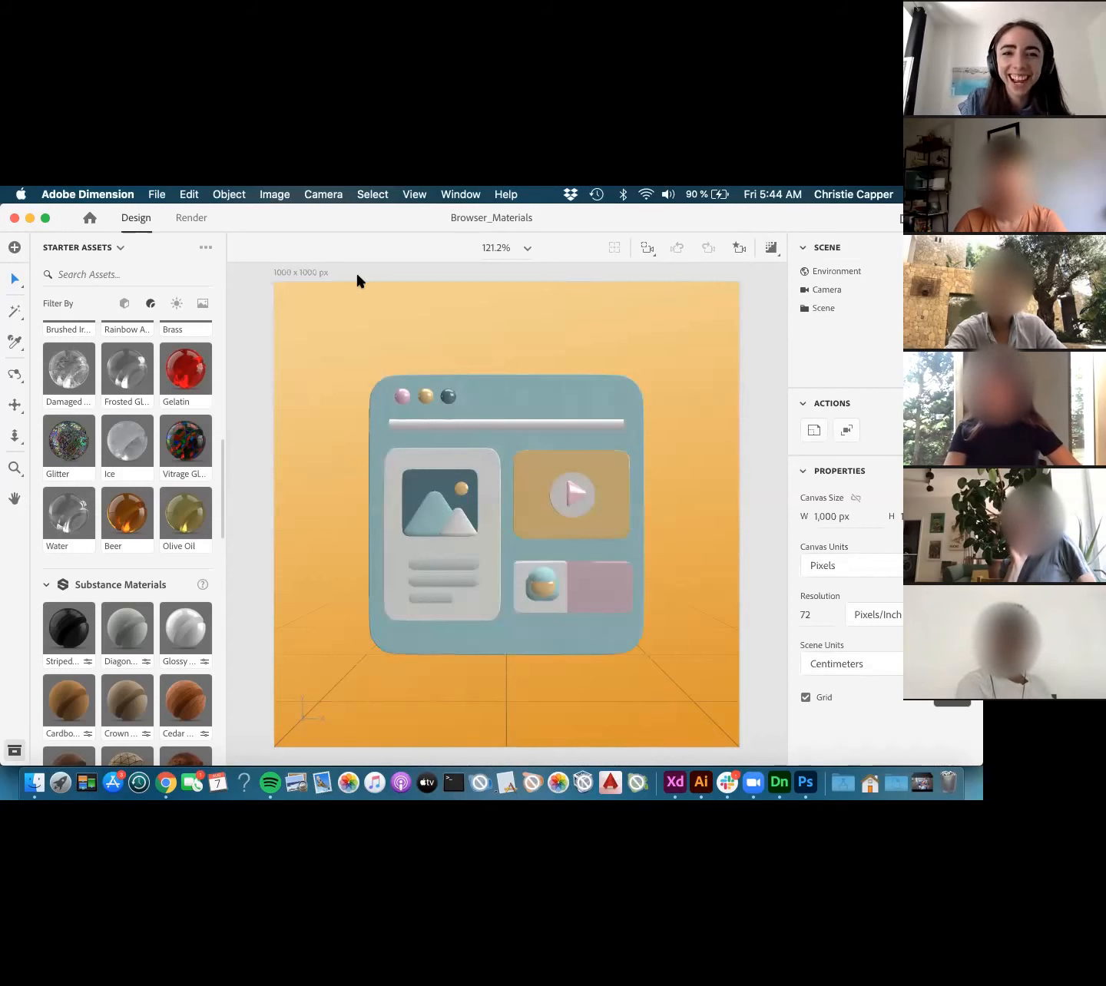
left_click(154, 194)
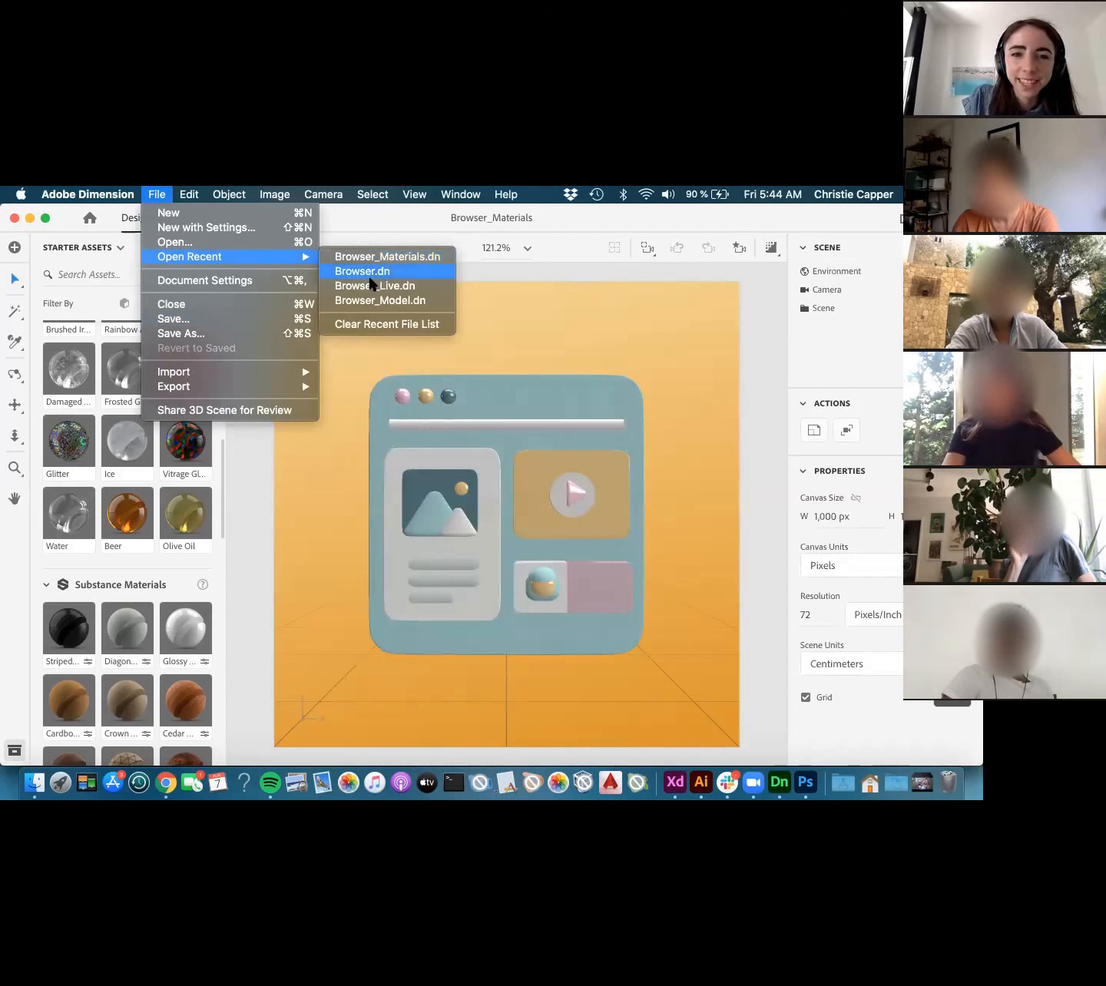
left_click(370, 299)
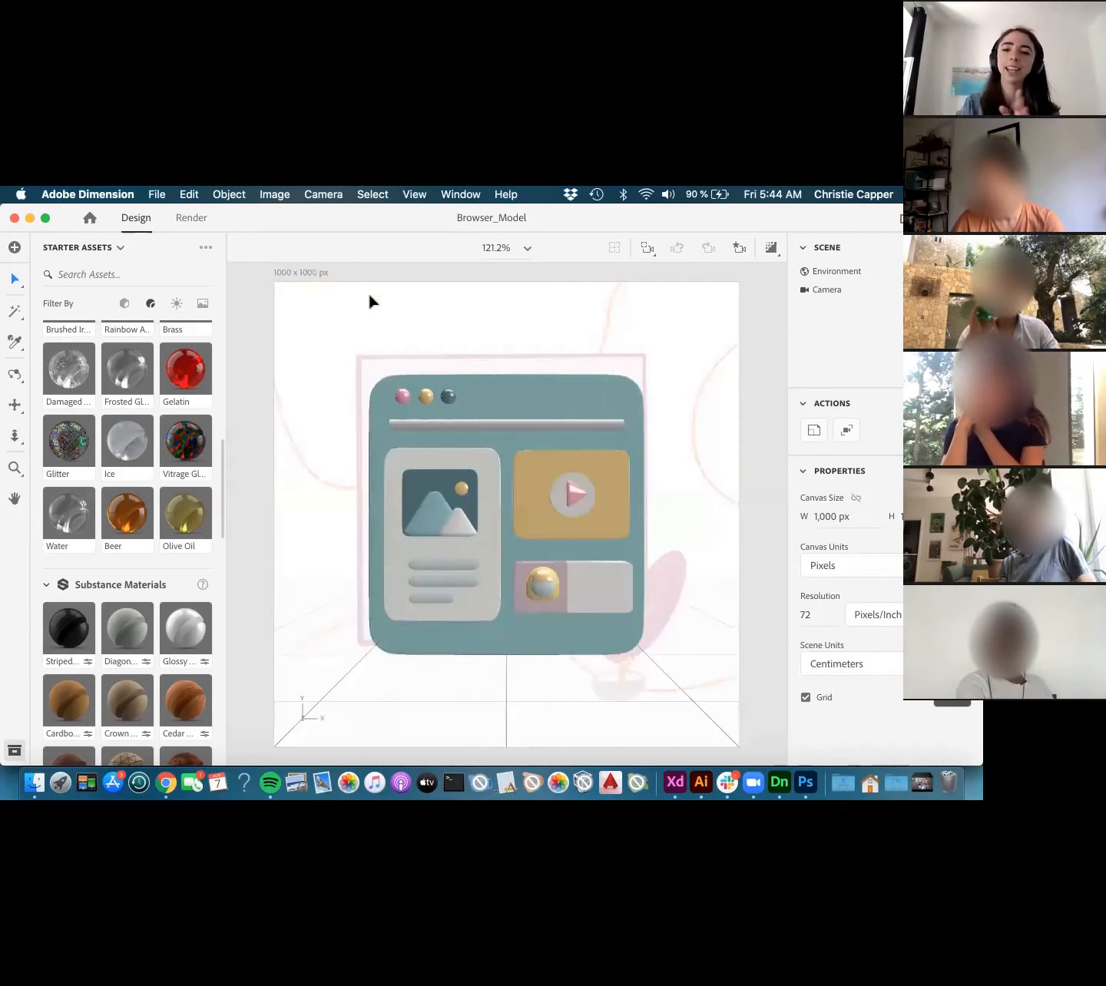
- Check the environment light's properties and open the image settings of the environment's background
left_click(845, 272)
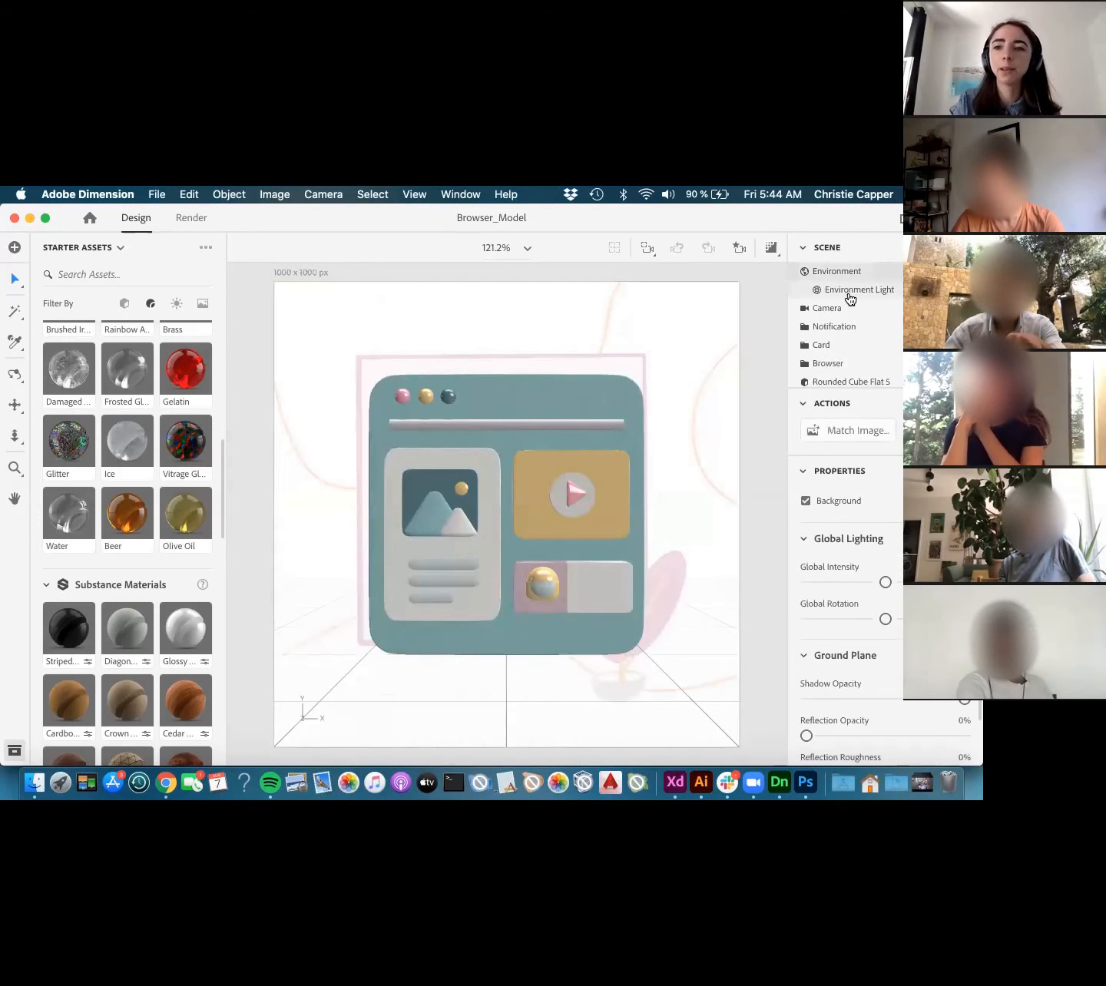
left_click(850, 295)
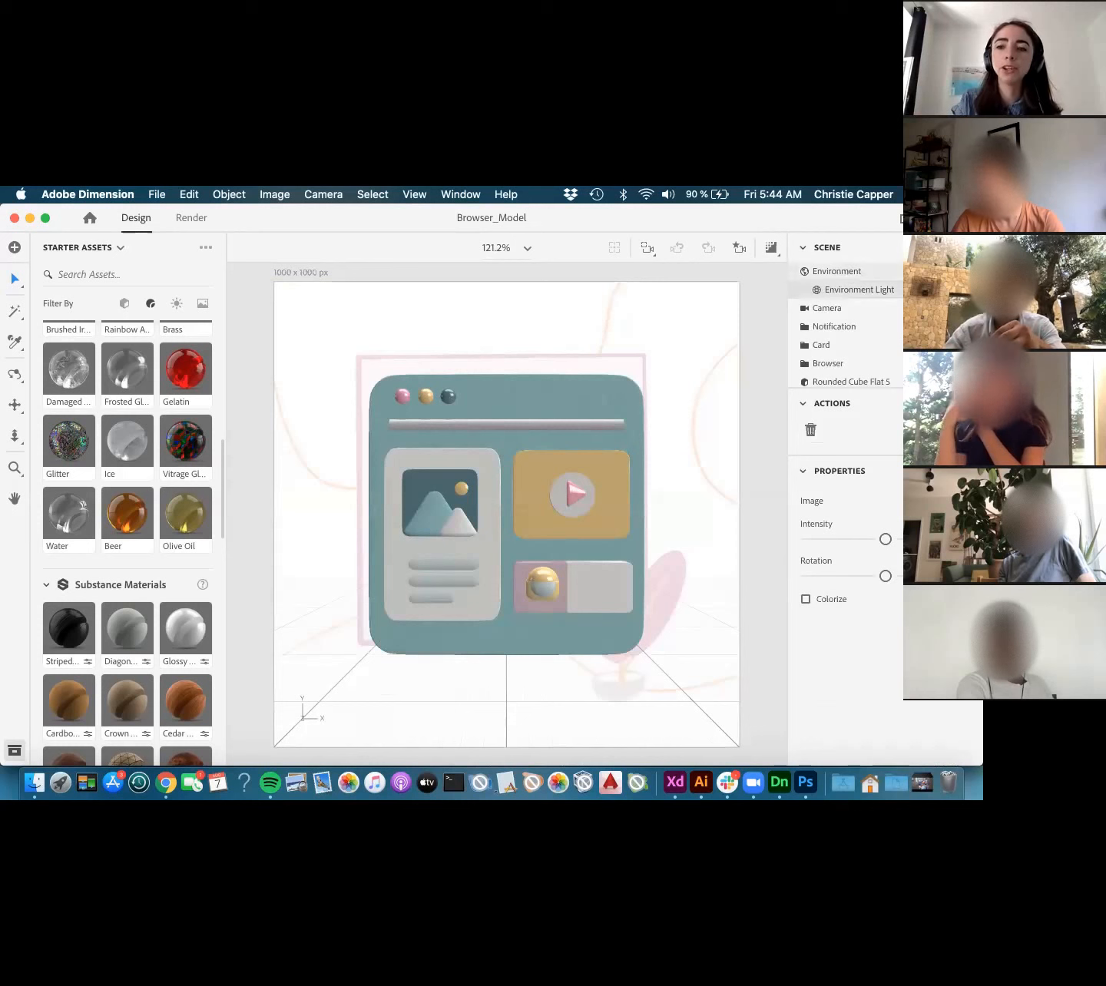
left_click(837, 272)
left_click(883, 499)
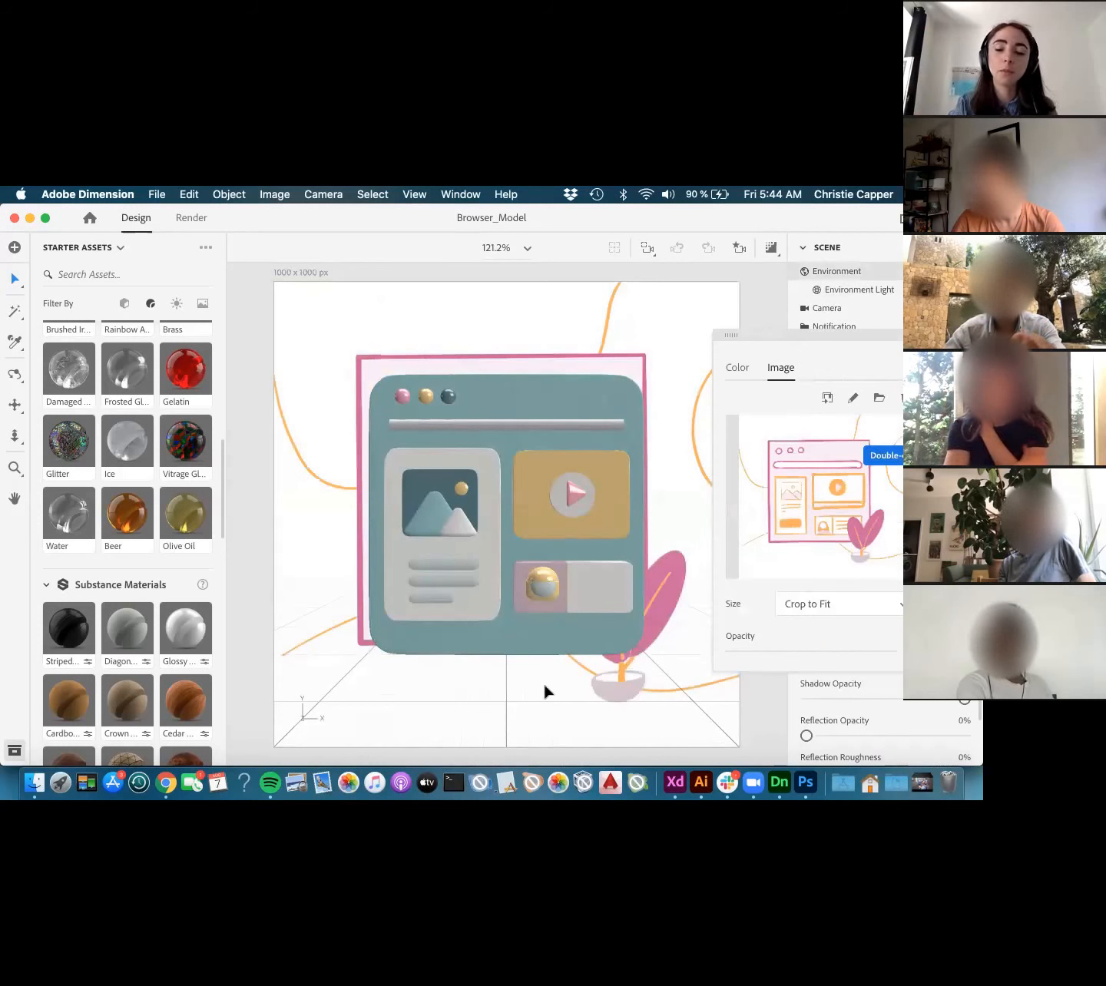
- Switch to Finder to locate a background image
key("super+Tab")
key("super+Tab")
key("super+Tab")
key("super+Tab")
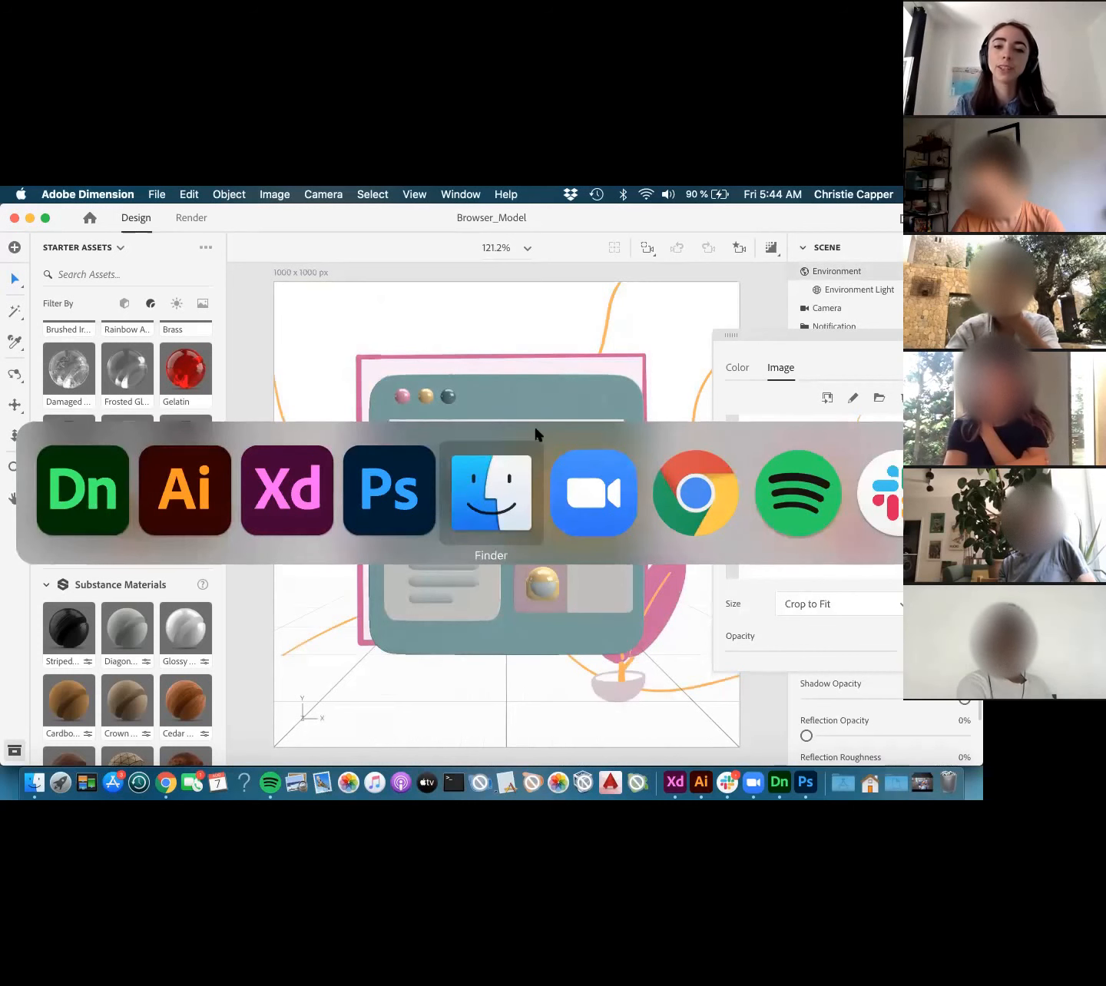